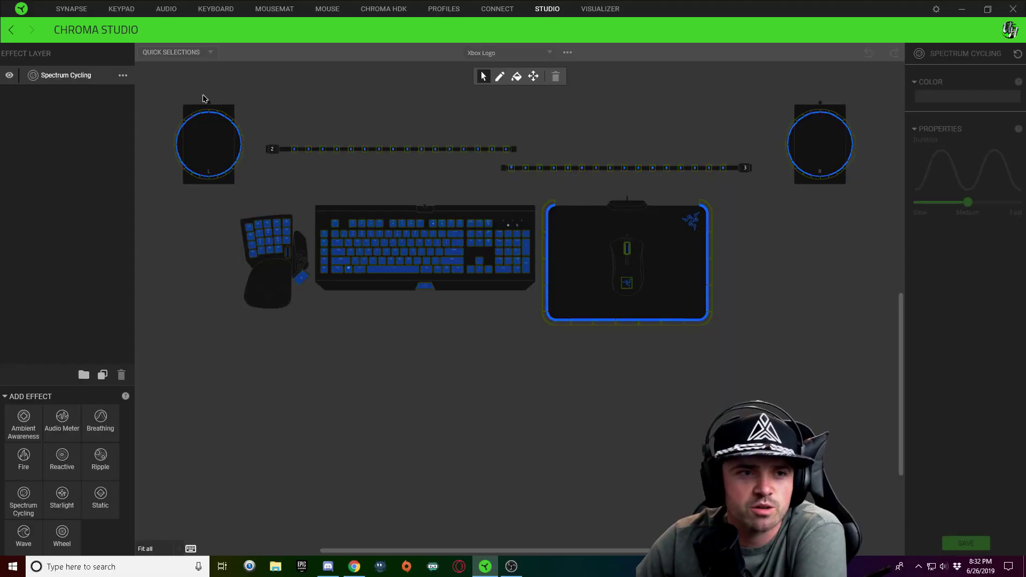
Change the Spectrum Cycling effect layer to Static and darken its green colour
left_click_drag(164, 102, 186, 106)
left_click(111, 79)
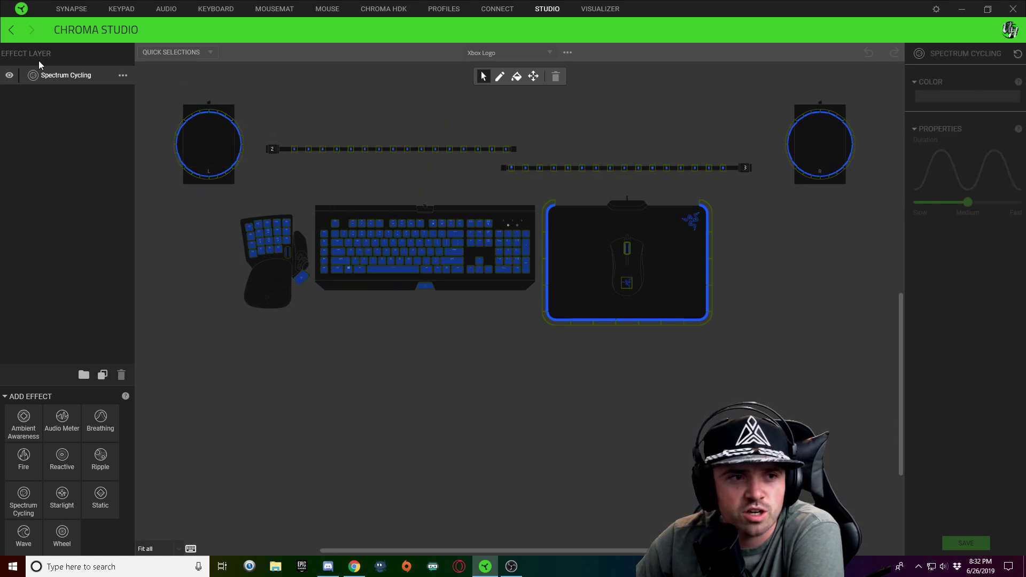
left_click(126, 75)
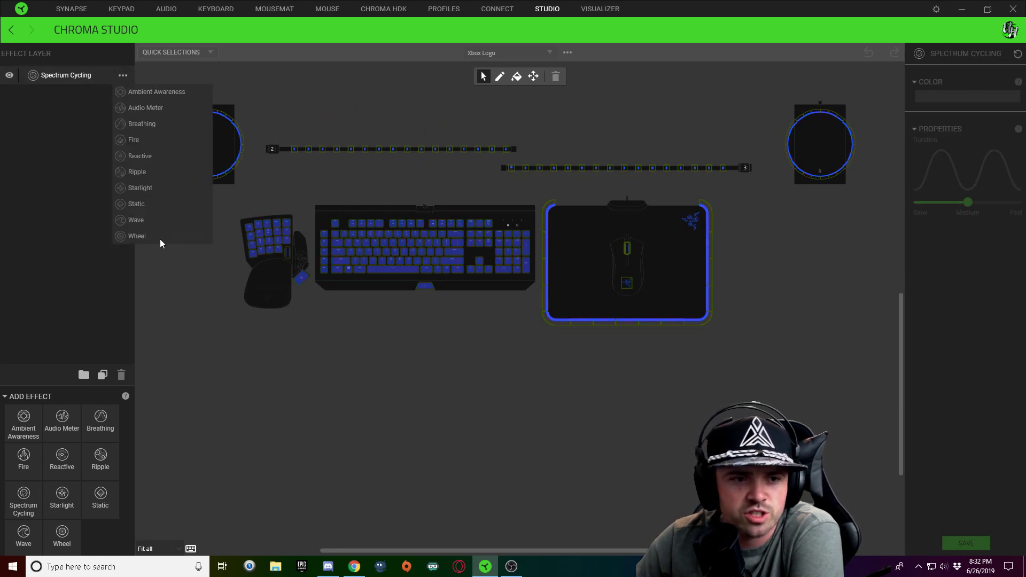
left_click(153, 209)
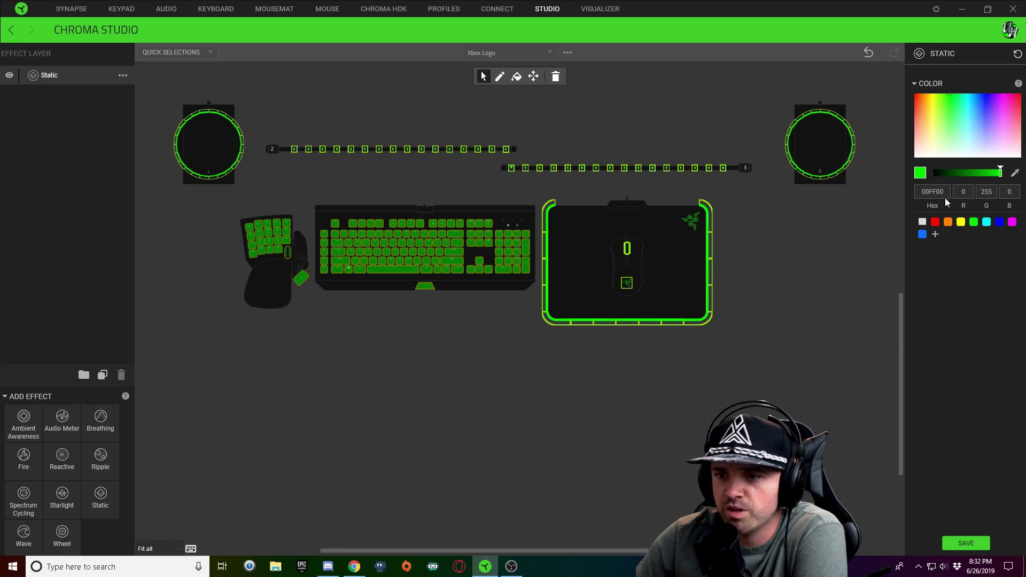
left_click_drag(973, 174, 961, 177)
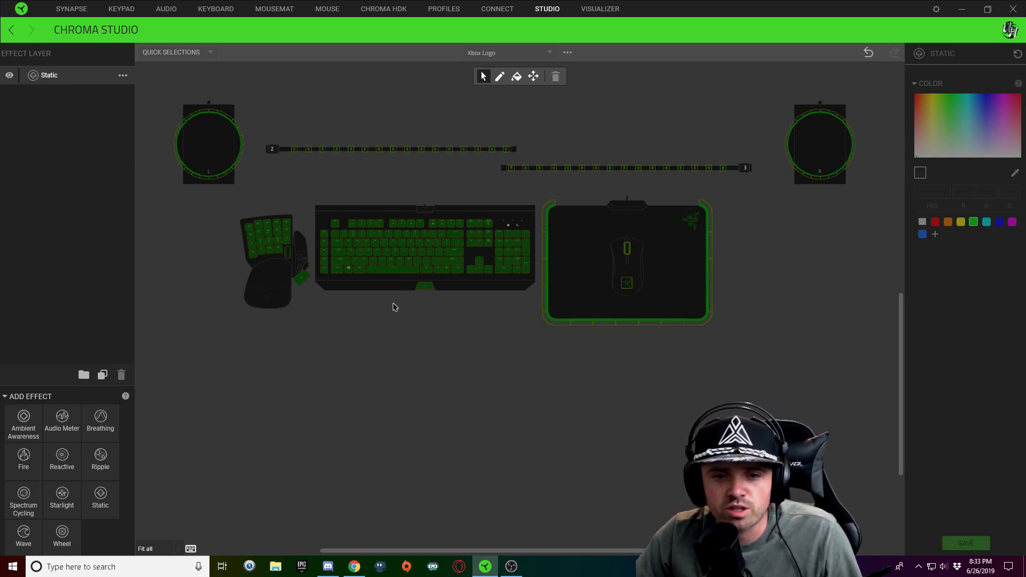
Add a Wave effect layer above the Static layer
scroll(394, 307, "up", 3)
scroll(477, 221, "up", 1)
scroll(477, 221, "down", 1)
scroll(538, 283, "up", 1)
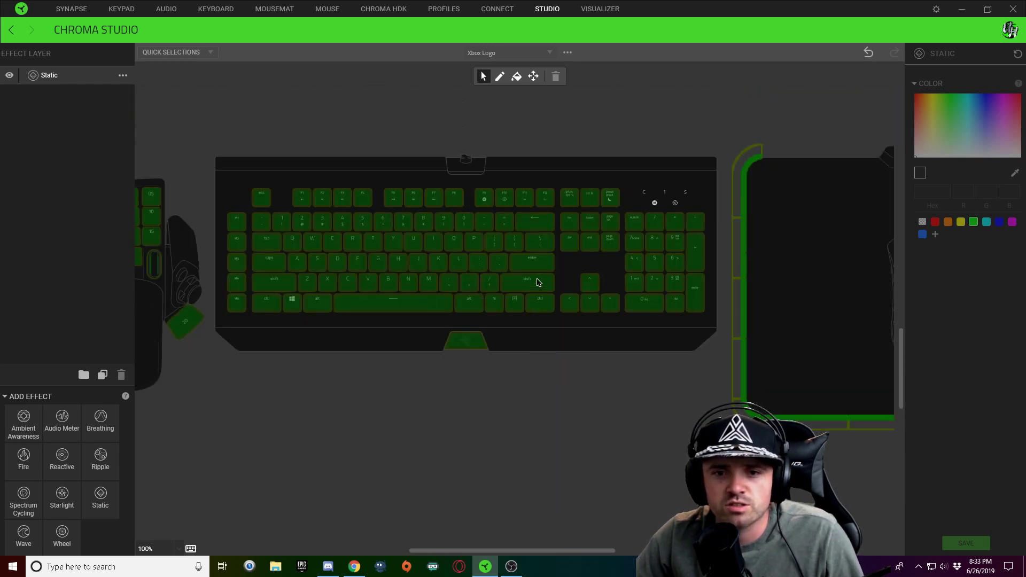
scroll(536, 353, "down", 1)
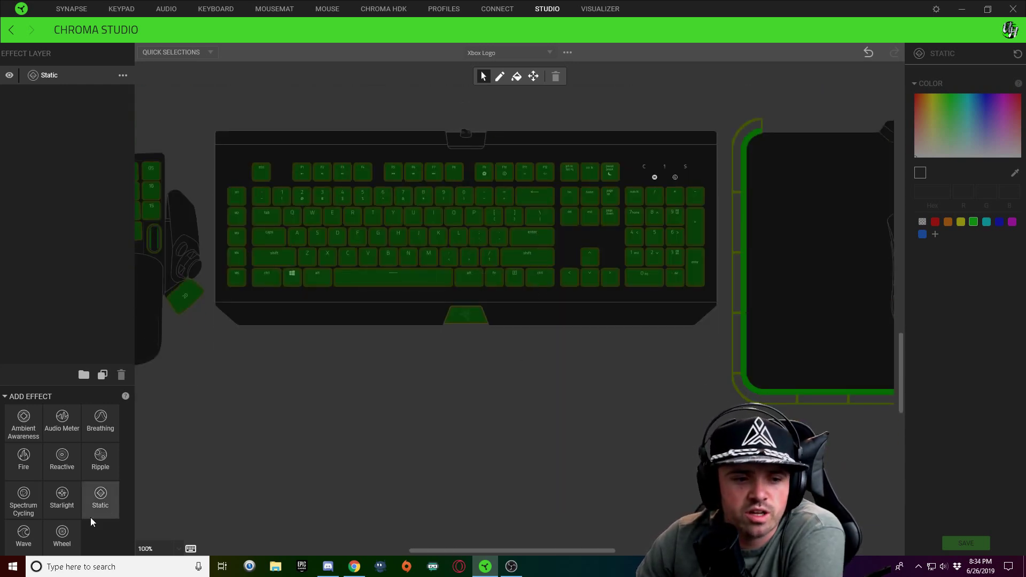
left_click(32, 534)
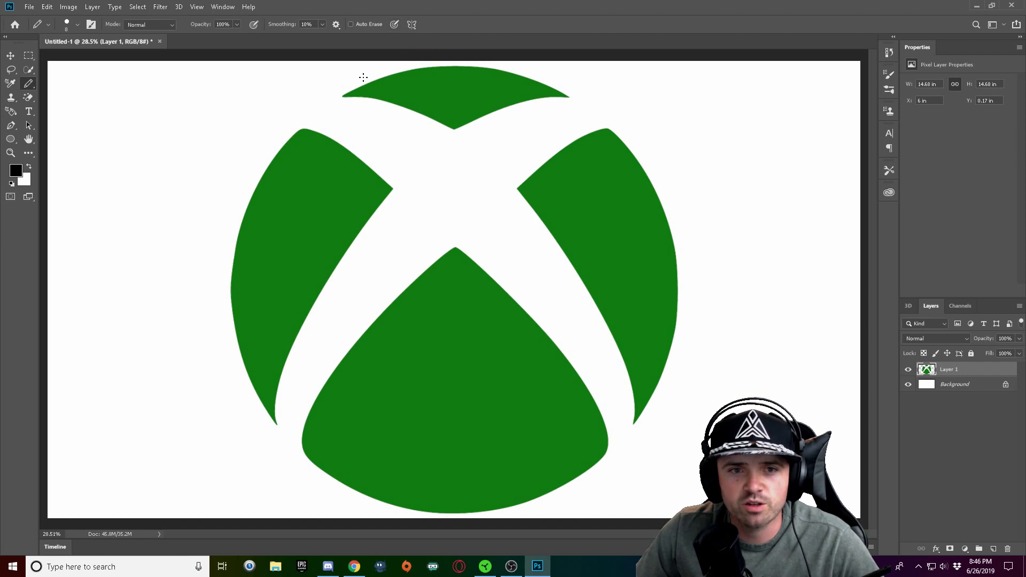
Switch to Photoshop and draw three horizontal black lines across the uppermost green segment of the Xbox logo
left_click_drag(361, 80, 522, 81)
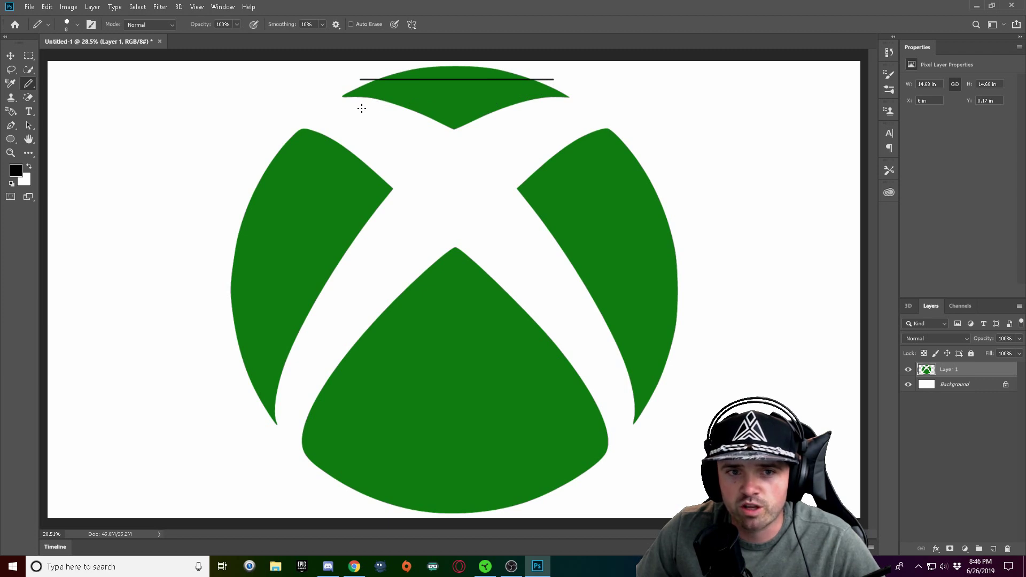
left_click_drag(361, 108, 533, 112)
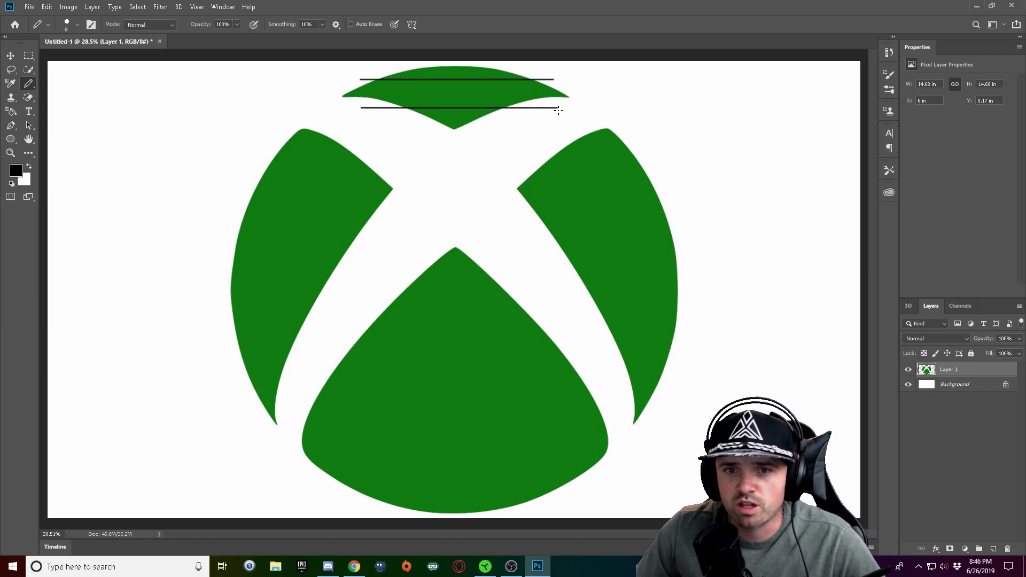
left_click_drag(366, 122, 547, 122)
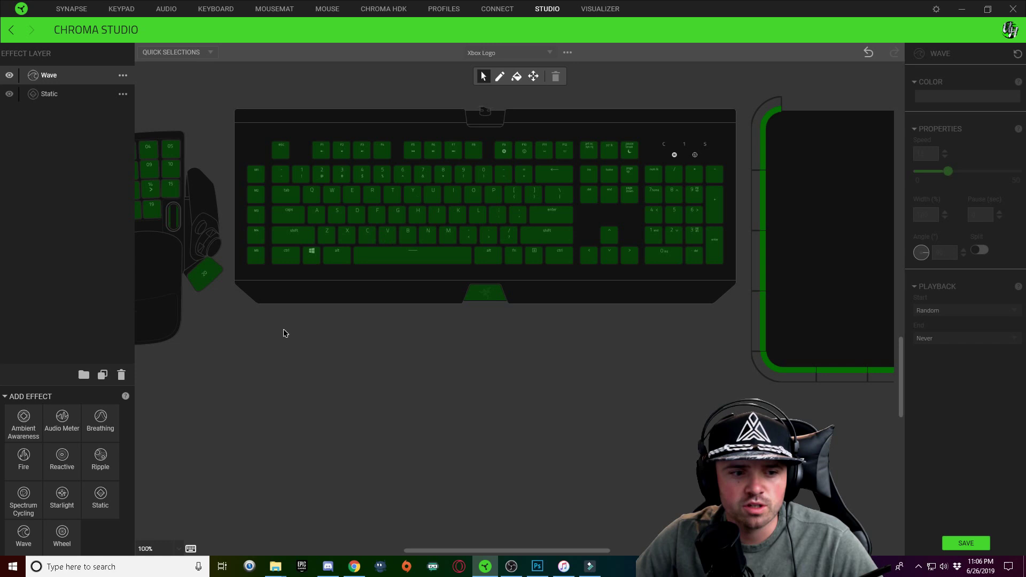
In Chroma Studio, assign the Wave layer to the keyboard block from F4–F8 down to V–comma, leaving out the space bar
left_click(56, 76)
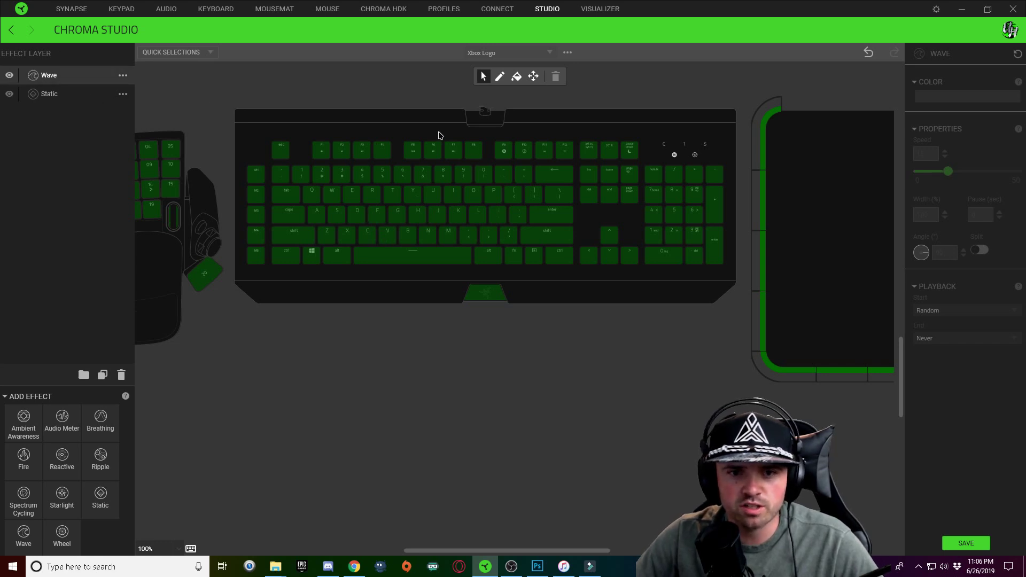
left_click_drag(388, 130, 474, 258)
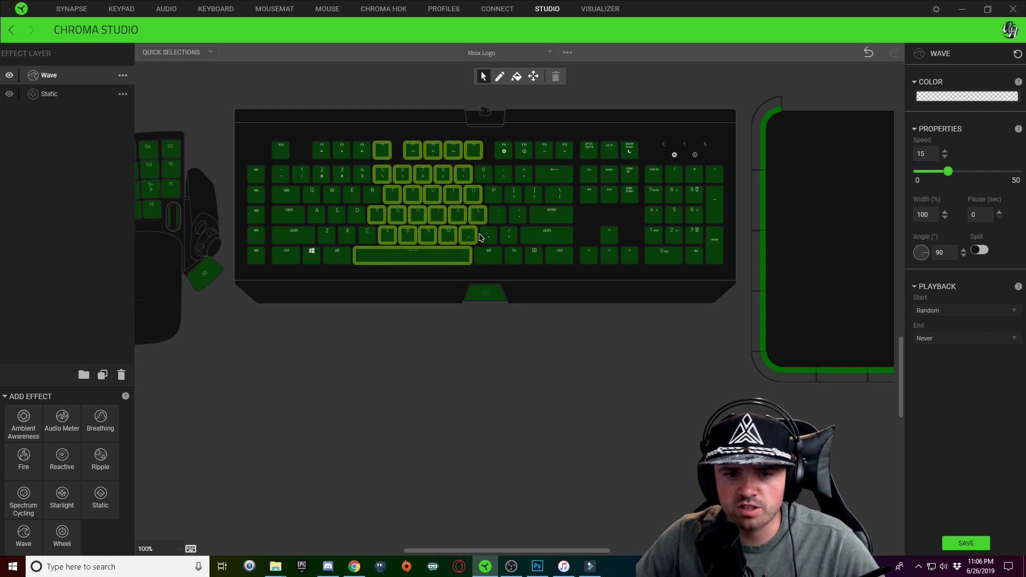
left_click(422, 256)
left_click_drag(374, 122, 484, 242)
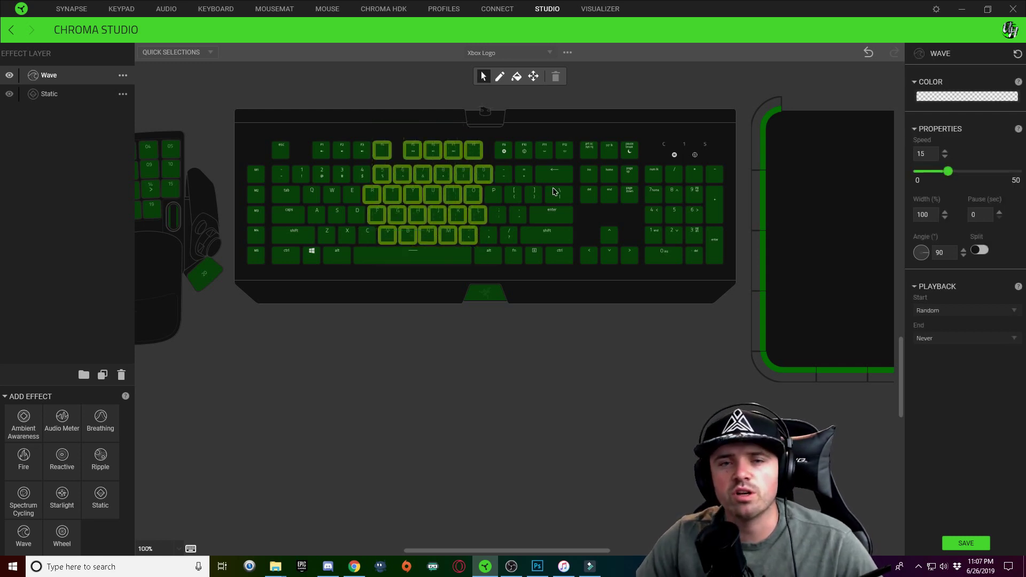
Rename the Wave layer as "top 1"
mouse_move(554, 191)
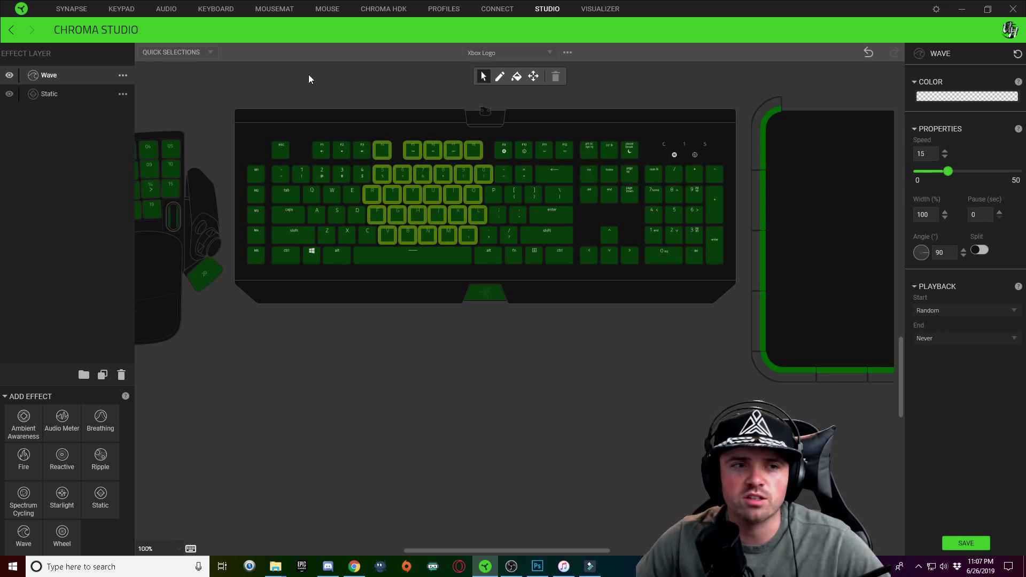
double_click(68, 78)
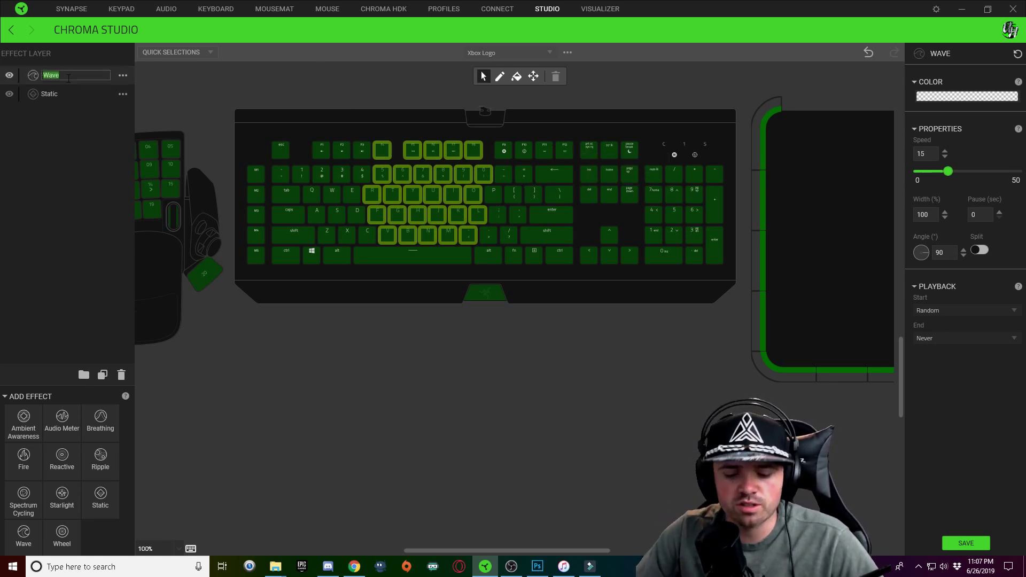
type("top 1")
key("Return")
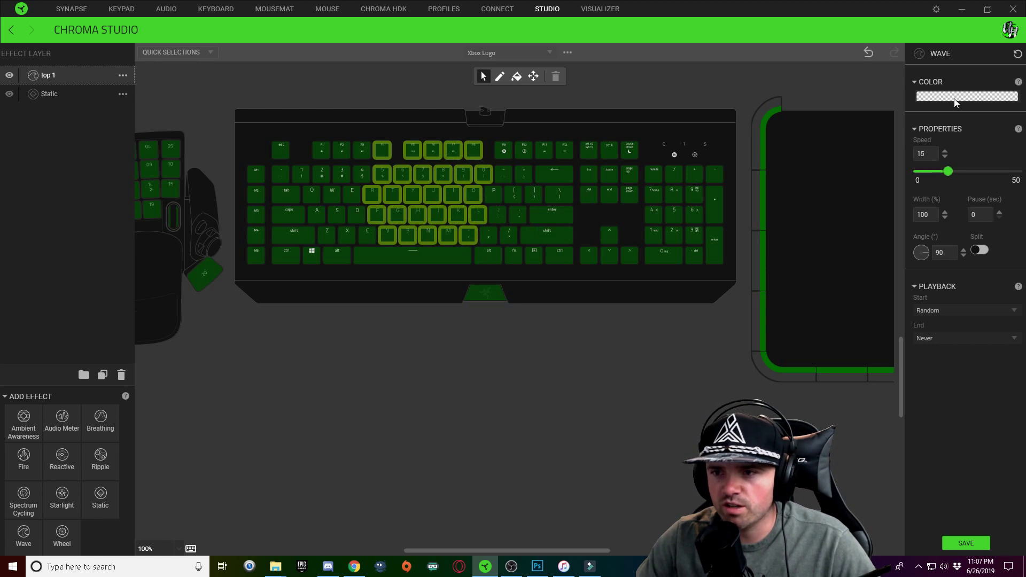
Apply the black-green-black pattern to the top 1 wave and change its middle colour stop to white, FFFFFF
left_click(981, 99)
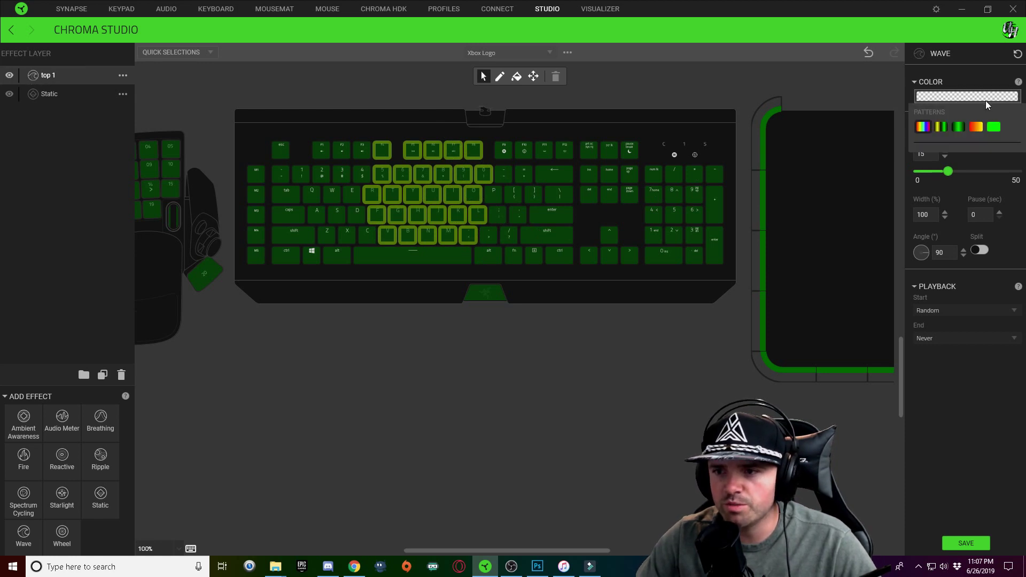
left_click(958, 127)
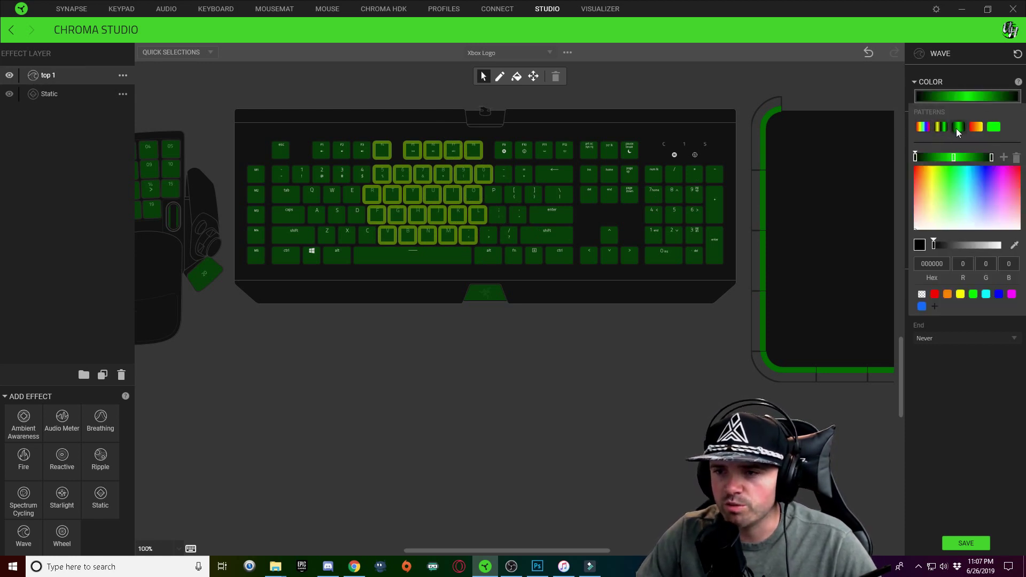
left_click(954, 159)
left_click(925, 229)
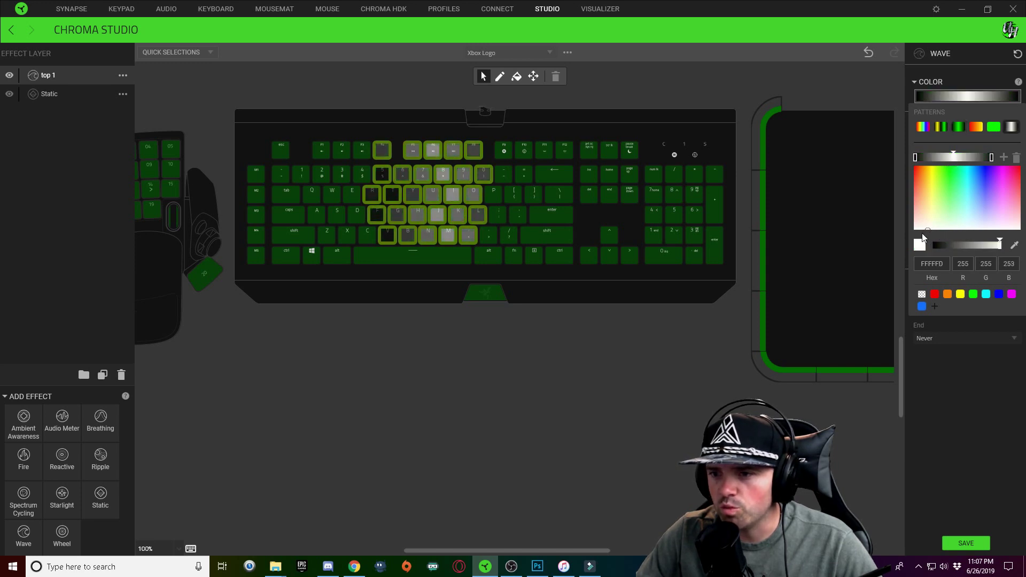
left_click(922, 232)
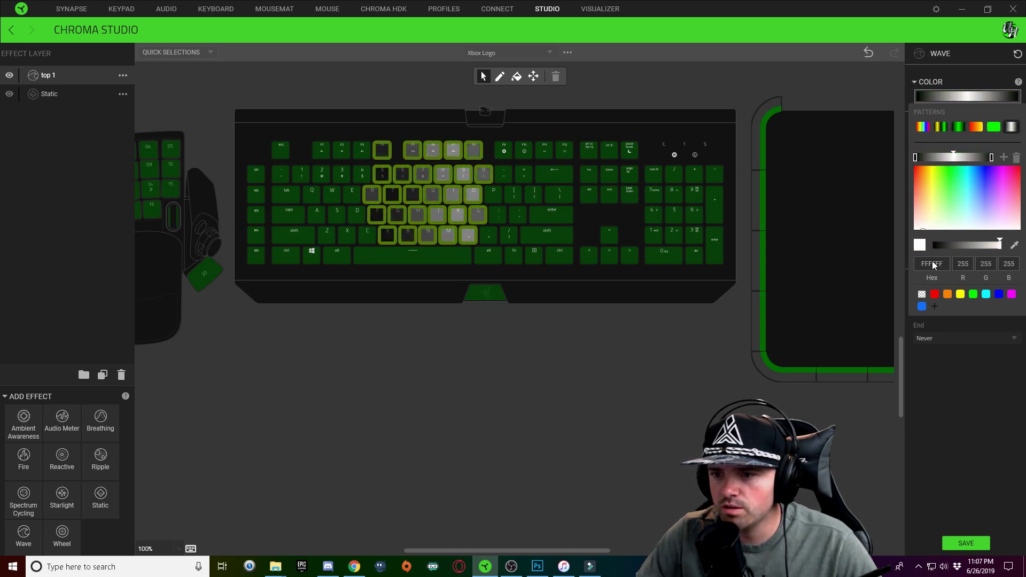
Add a colour stop to the wave gradient, make its end stops transparent and narrow the white area to a thin band
left_click(1005, 158)
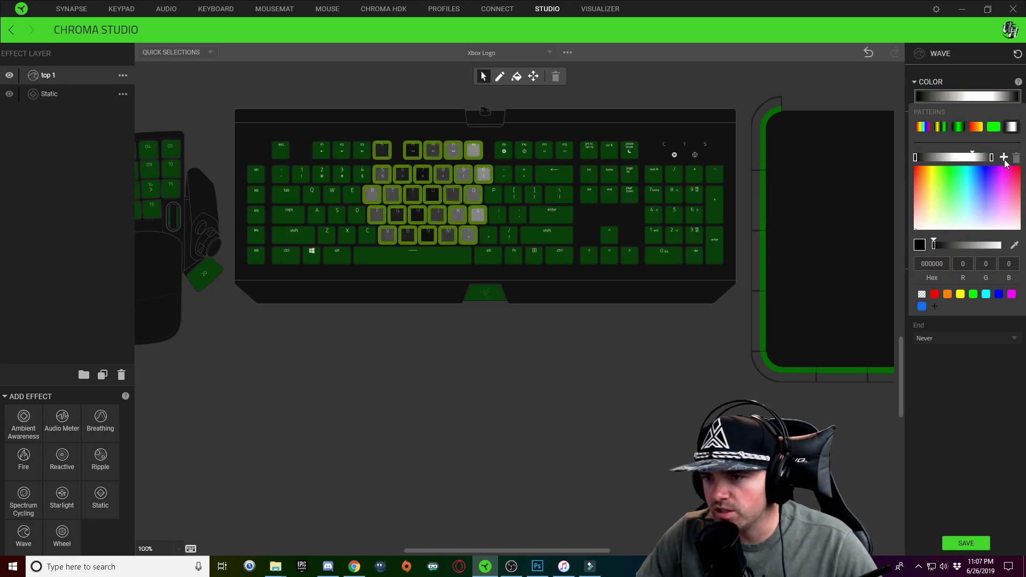
left_click(992, 159)
left_click(923, 295)
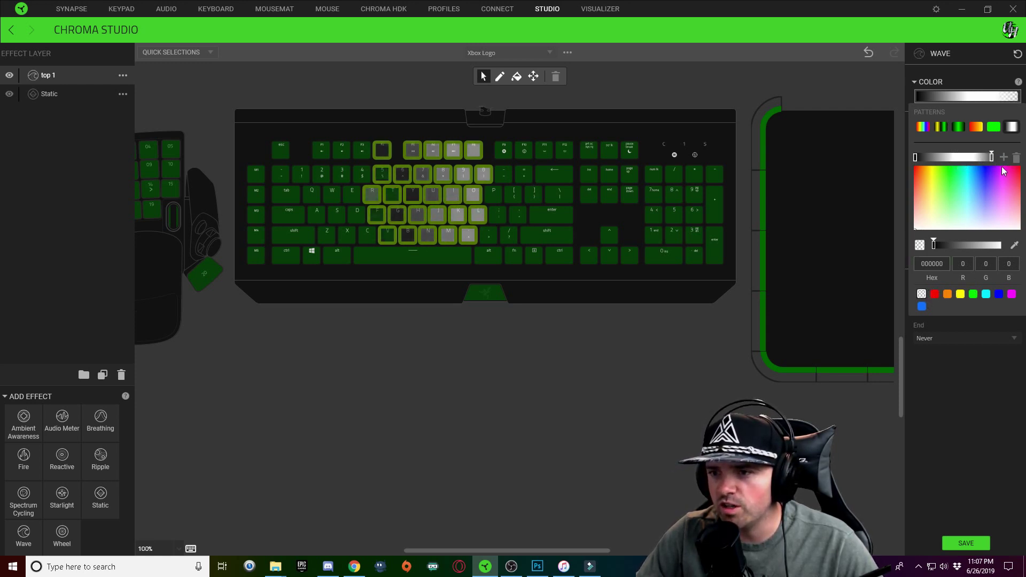
left_click_drag(992, 157, 987, 160)
left_click(992, 158)
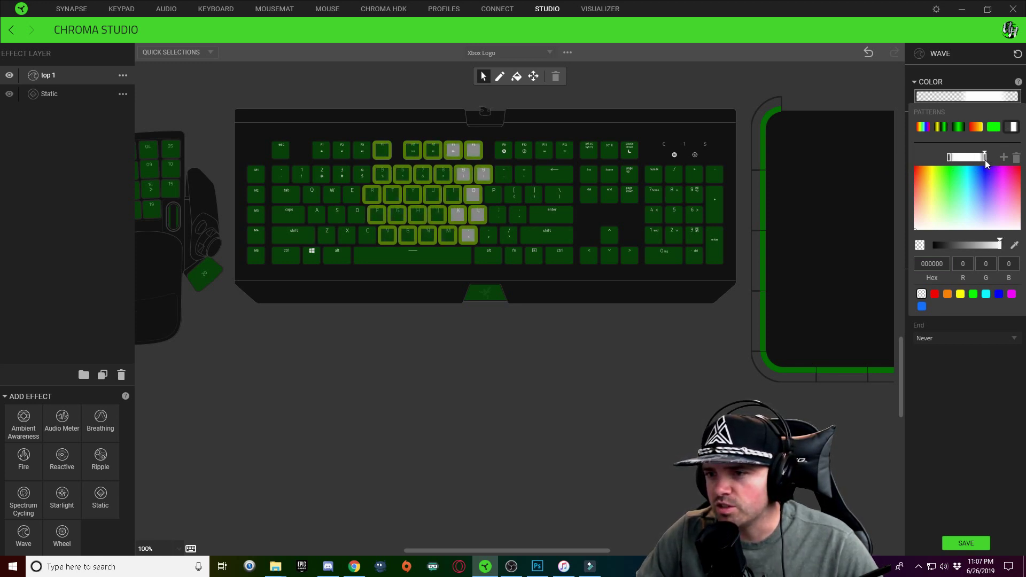
mouse_move(978, 158)
left_mouse_down()
mouse_move(955, 159)
mouse_move(974, 161)
left_mouse_up()
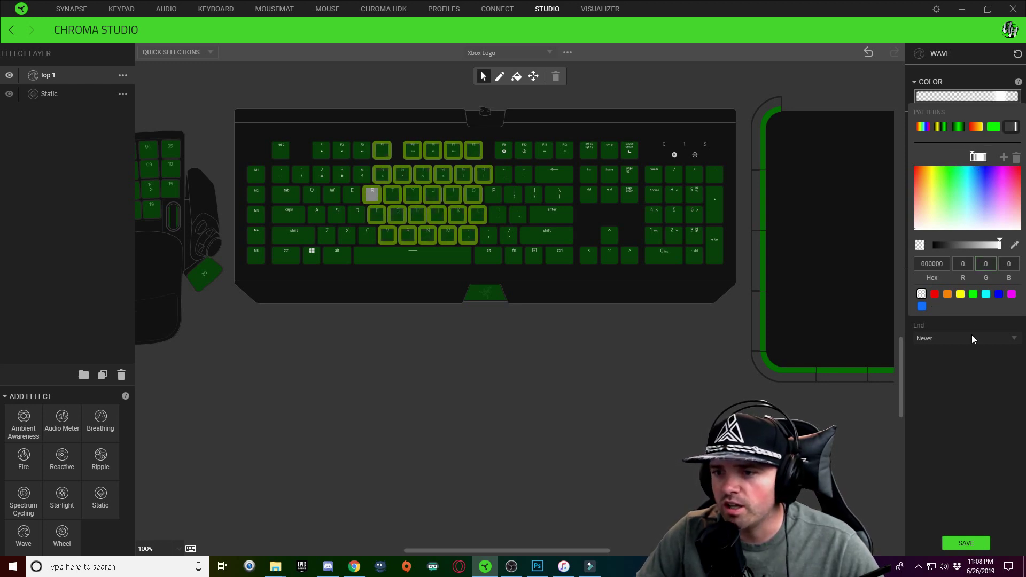
left_click(968, 361)
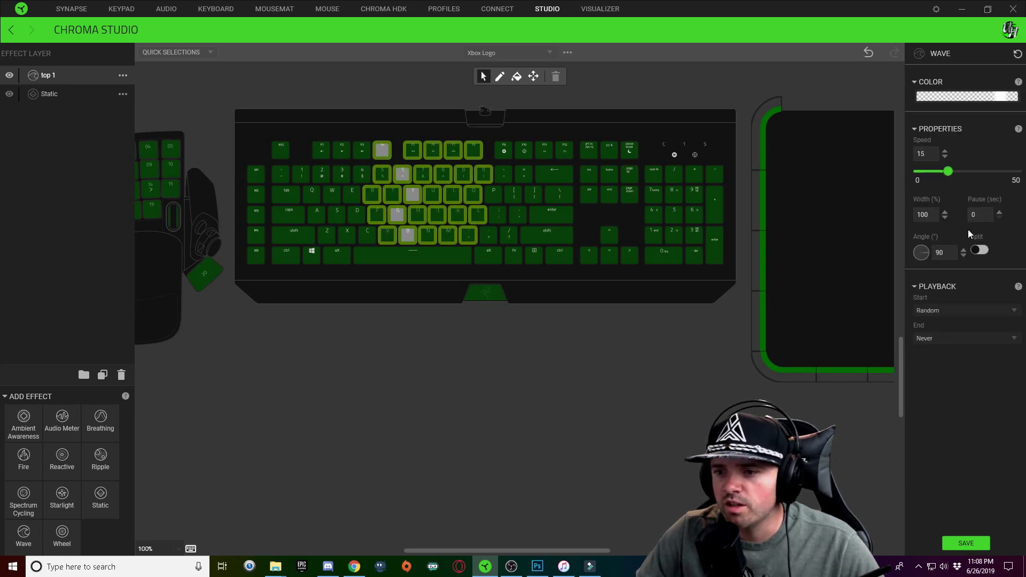
Set the top 1 wave's angle to 0°, width to 200%, speed to 4 and pause to 3 seconds
left_click_drag(925, 252, 906, 215)
type("200")
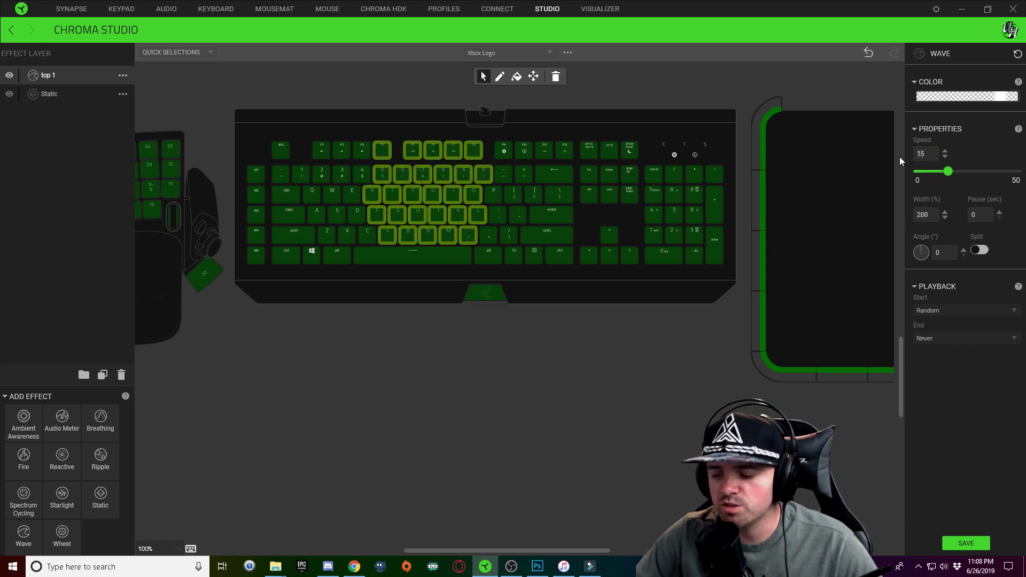
type("4")
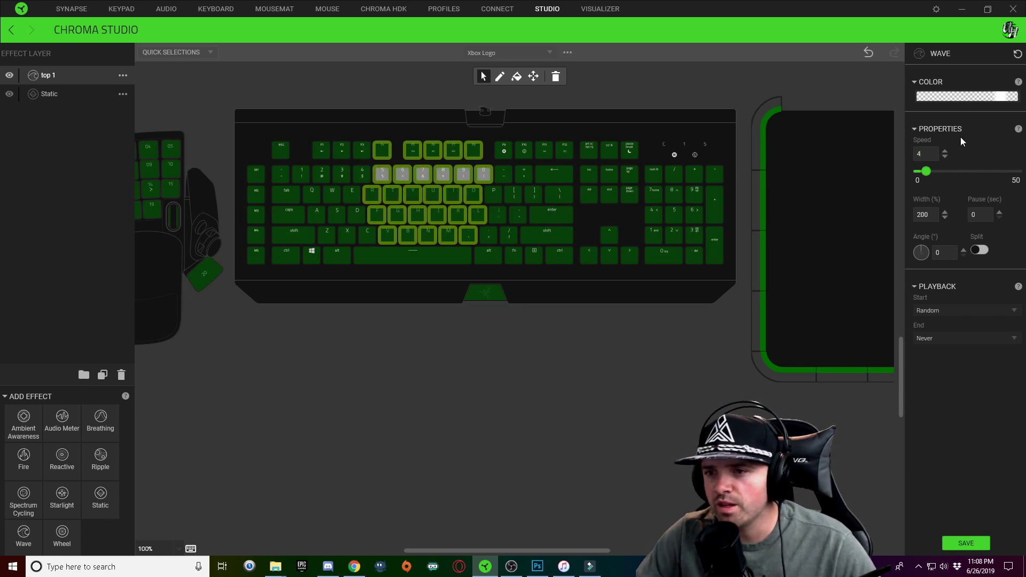
double_click(970, 217)
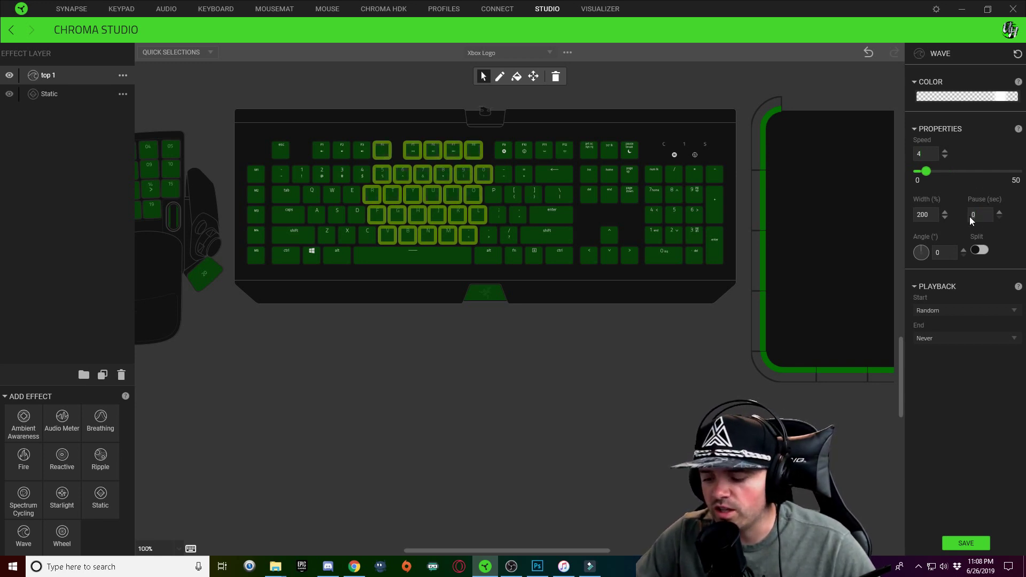
type("3")
Check the wave's custom white-band pattern and save the Xbox Logo effect
left_click(951, 97)
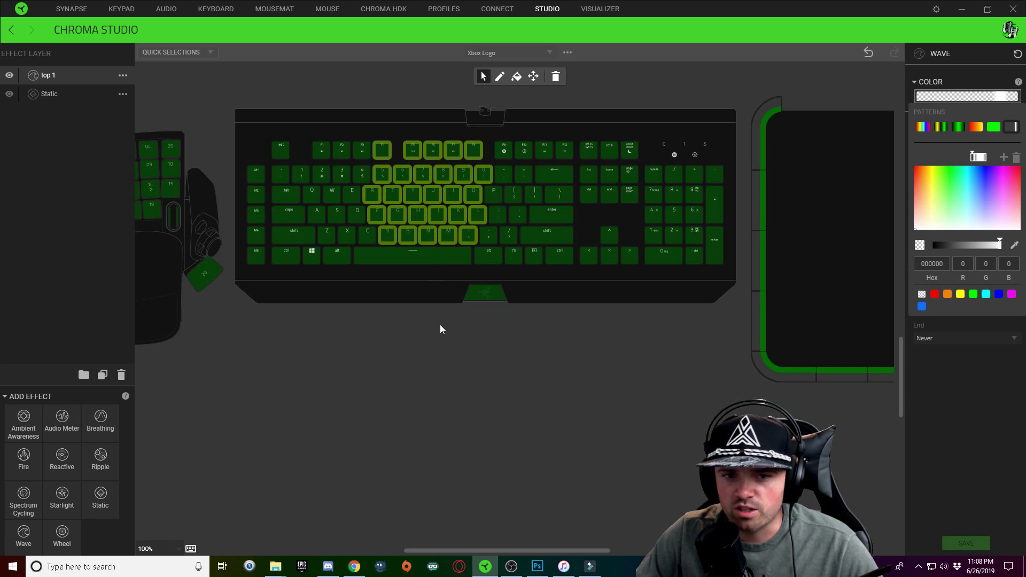
left_click(1011, 126)
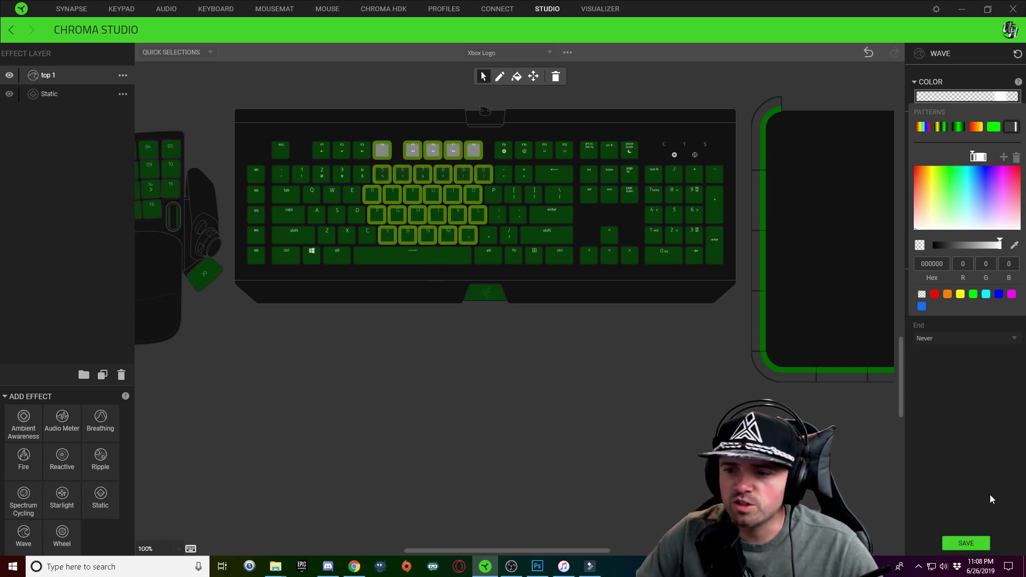
left_click(967, 543)
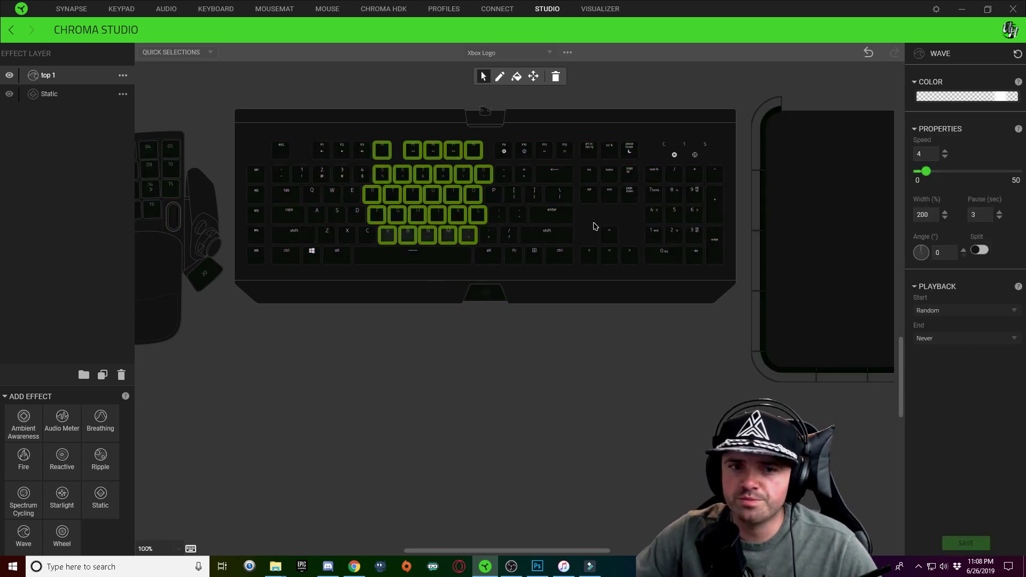
Duplicate the top 1 layer and rename the copy as "top 2"
right_click(62, 75)
left_click(87, 101)
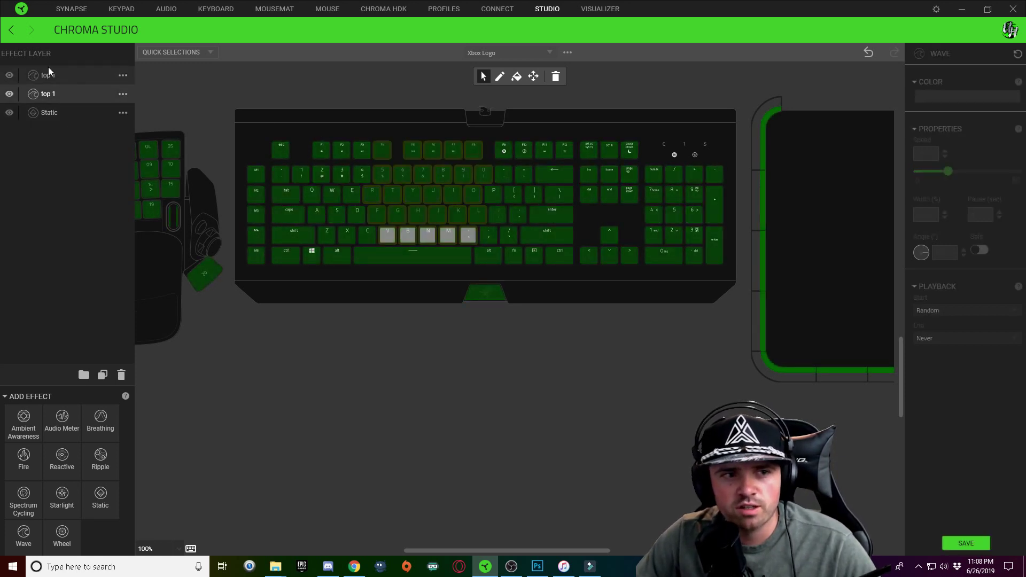
double_click(56, 76)
key("BackSpace")
type("2")
key("Return")
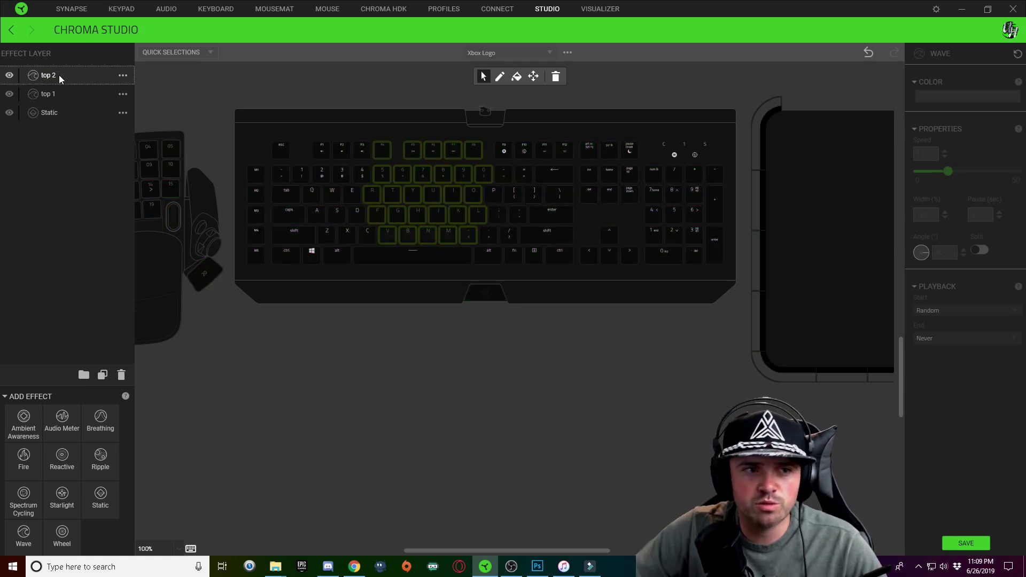
Remove the outer key columns F4, 5, R, F, V and F8, 0, O, L, comma from the top 2 layer
mouse_move(388, 241)
left_mouse_down()
mouse_move(374, 201)
mouse_move(381, 155)
left_mouse_up()
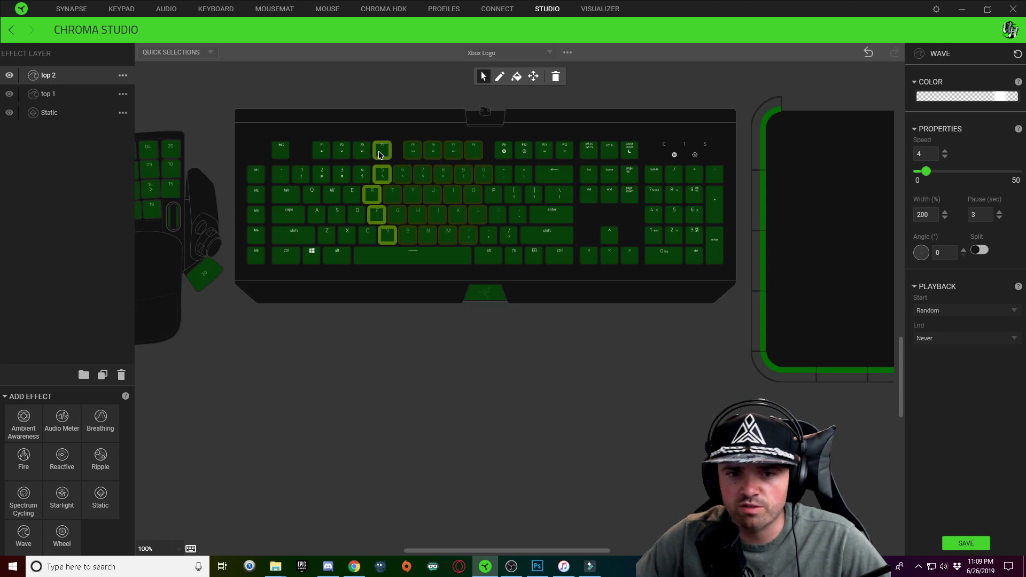
mouse_move(475, 153)
left_mouse_down()
mouse_move(484, 177)
mouse_move(473, 242)
left_mouse_up()
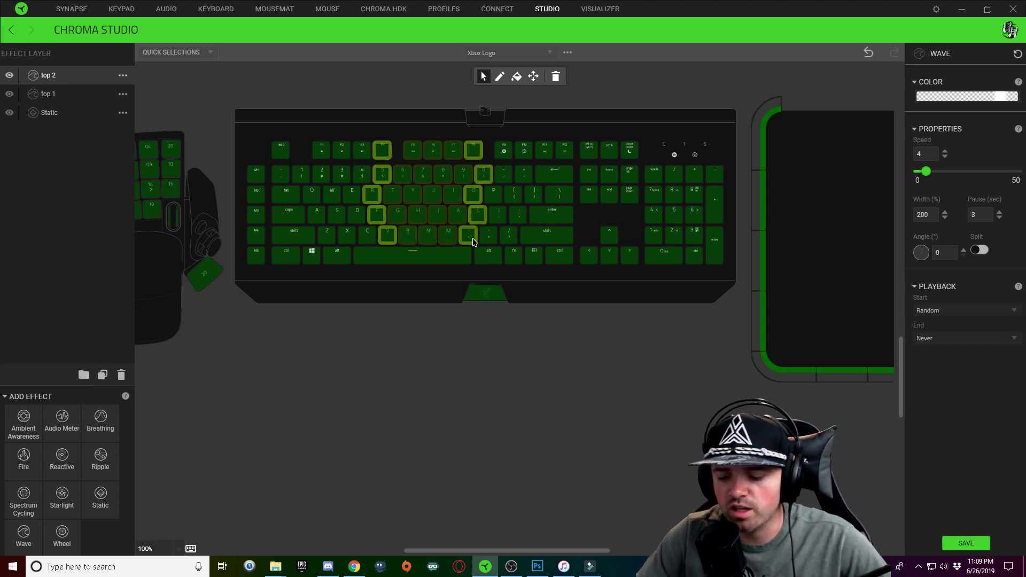
key("Delete")
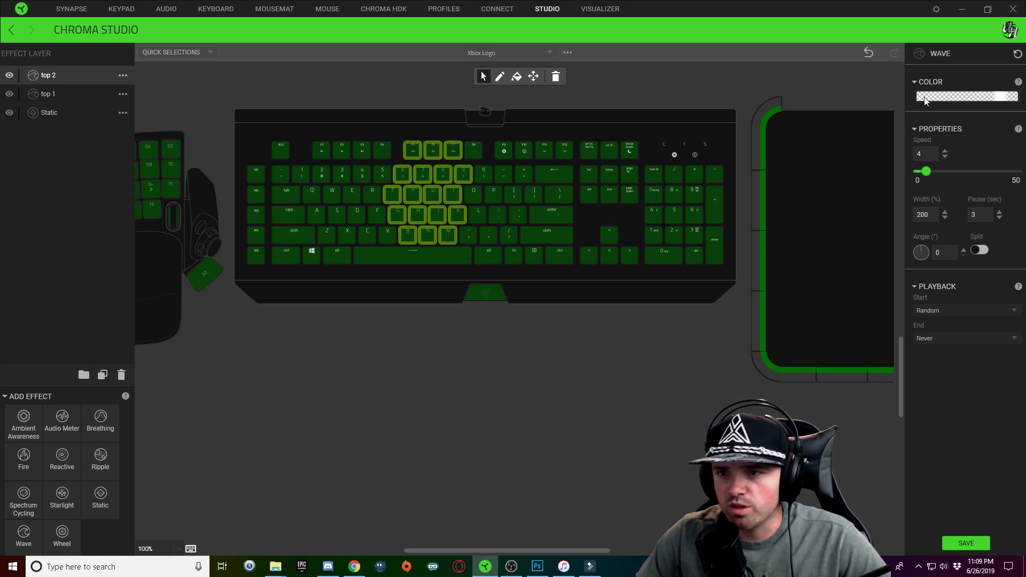
Shift the white band of the top 2 wave gradient slightly toward the gradient's end by moving its colour stops
left_click(989, 97)
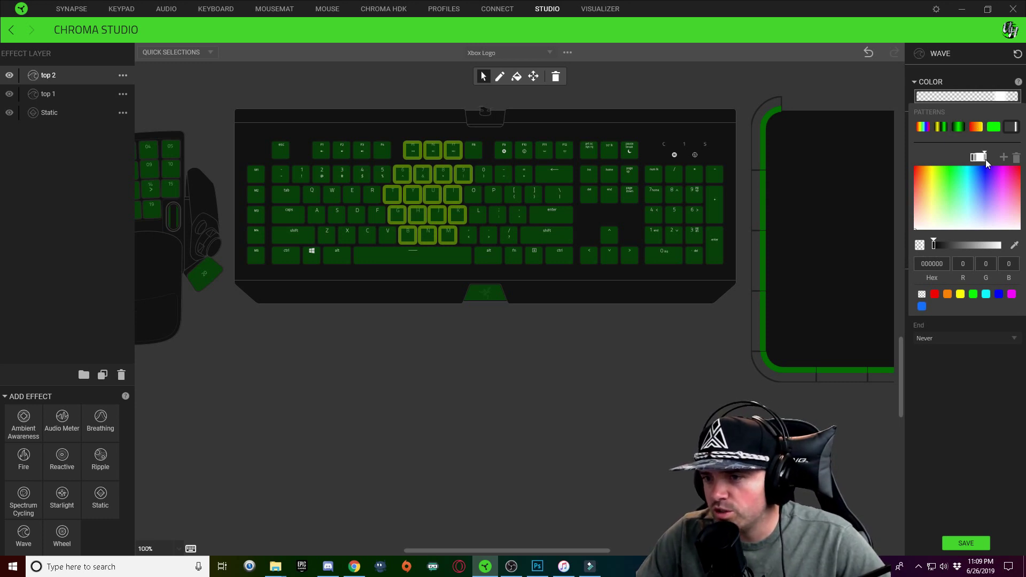
left_click_drag(988, 159, 990, 159)
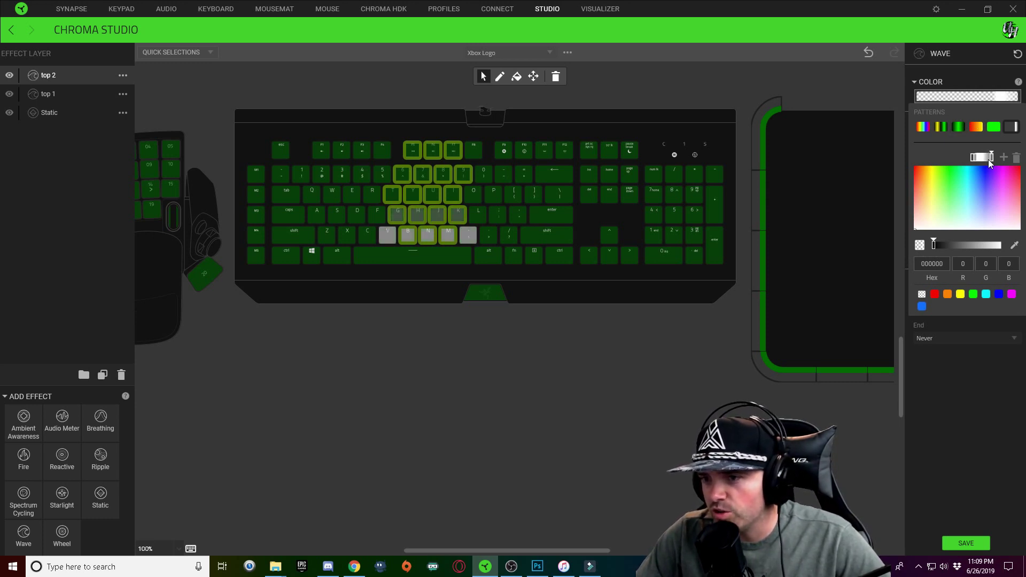
left_click(985, 159)
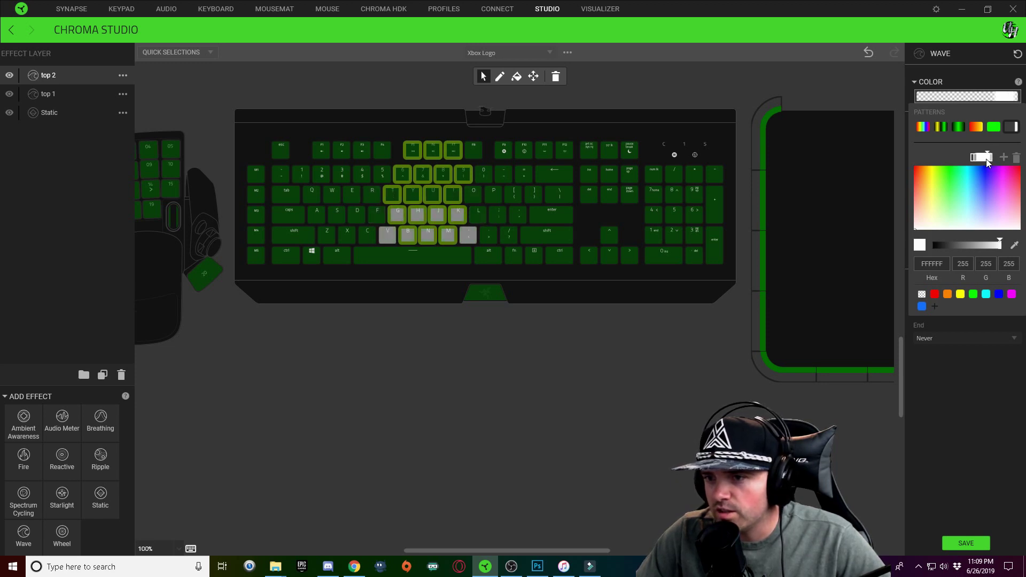
left_click(991, 158)
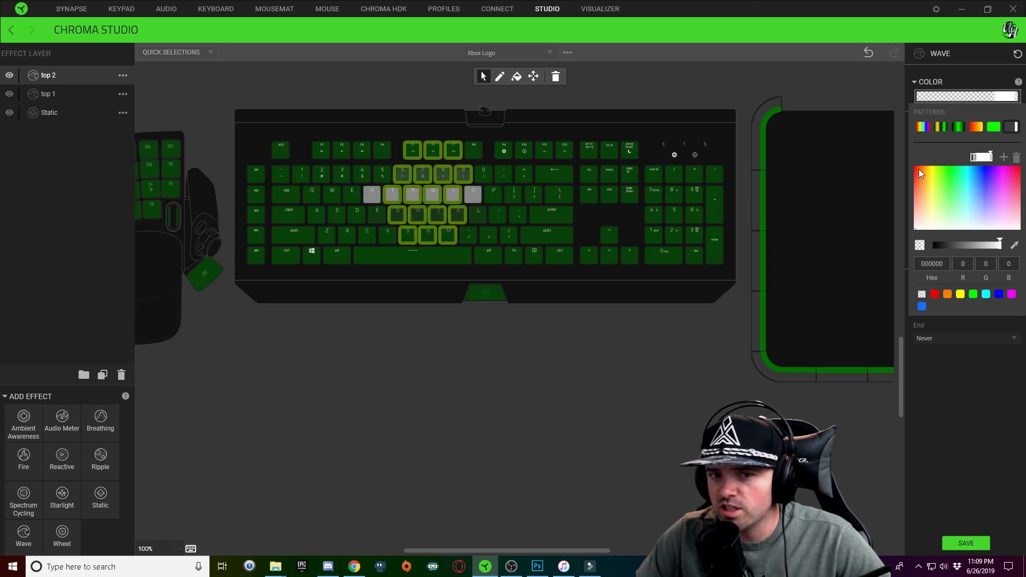
left_click_drag(976, 158, 977, 159)
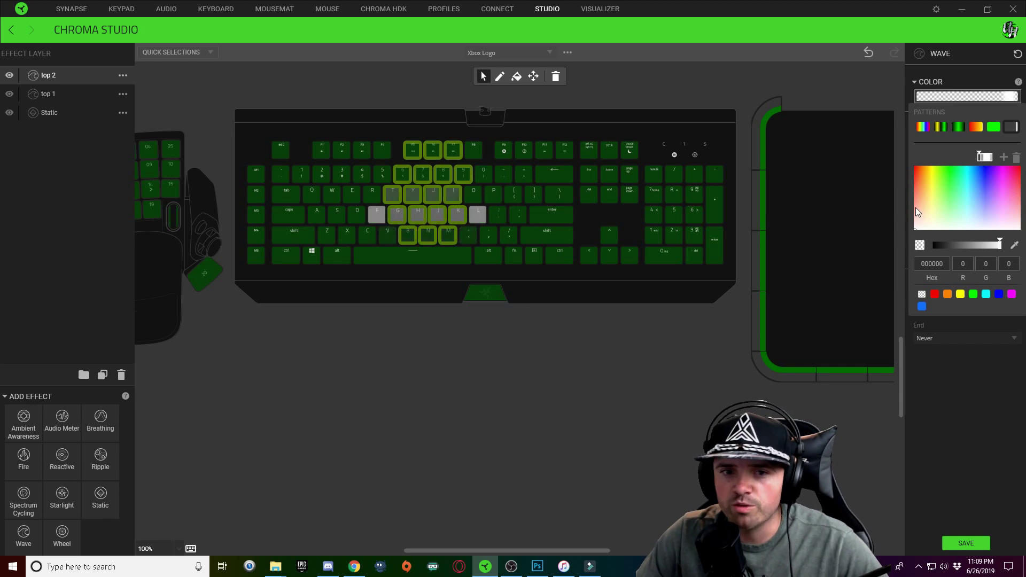
left_click(860, 235)
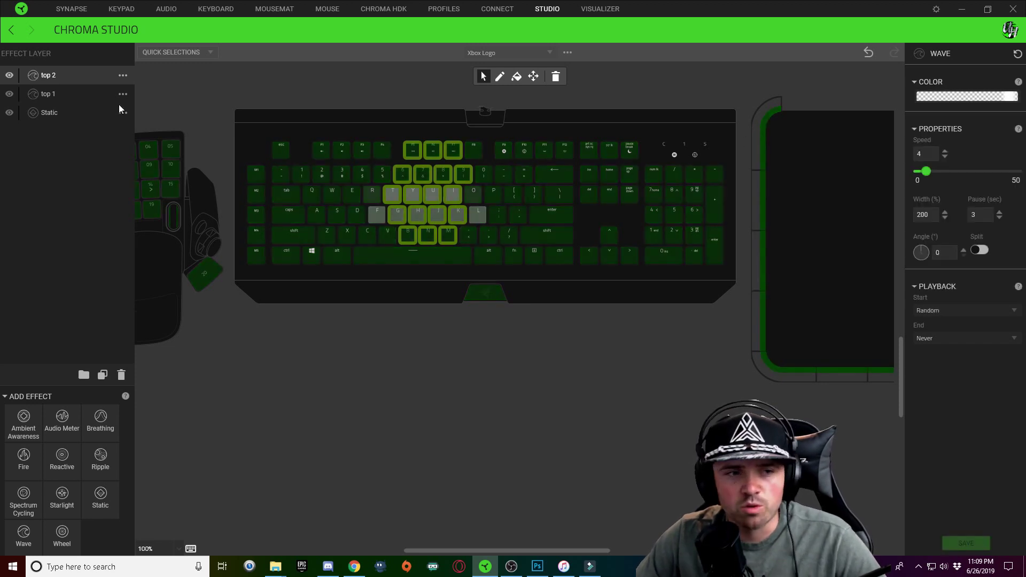
Duplicate the top 1 layer and rename the copy as "top 3"
right_click(50, 76)
left_click(91, 100)
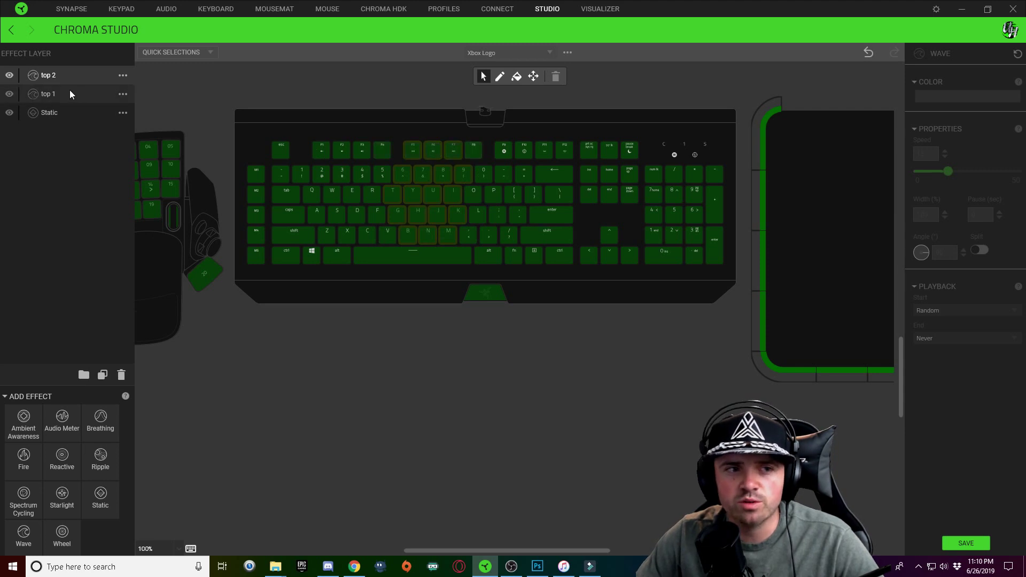
left_click(69, 94)
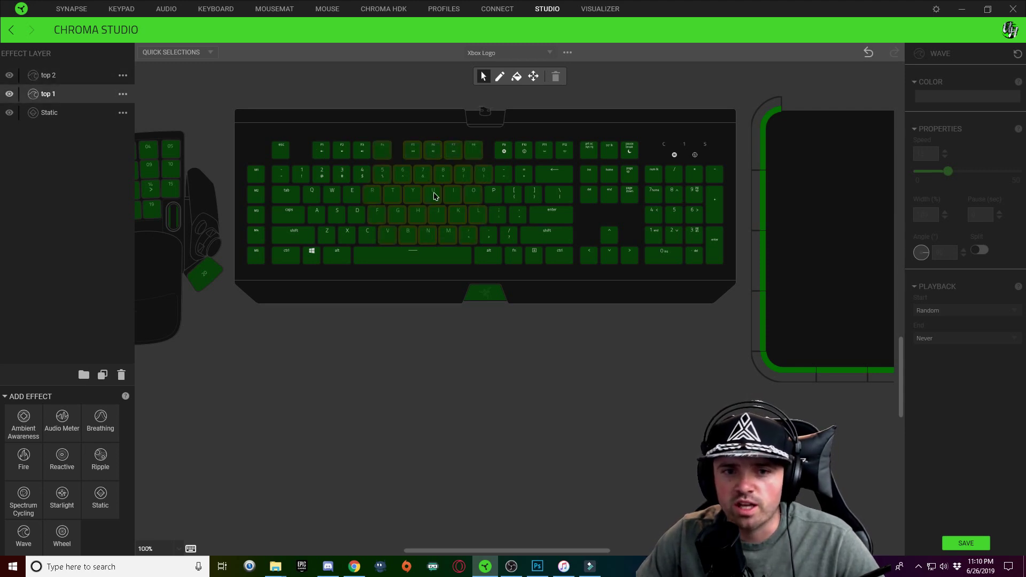
mouse_move(435, 200)
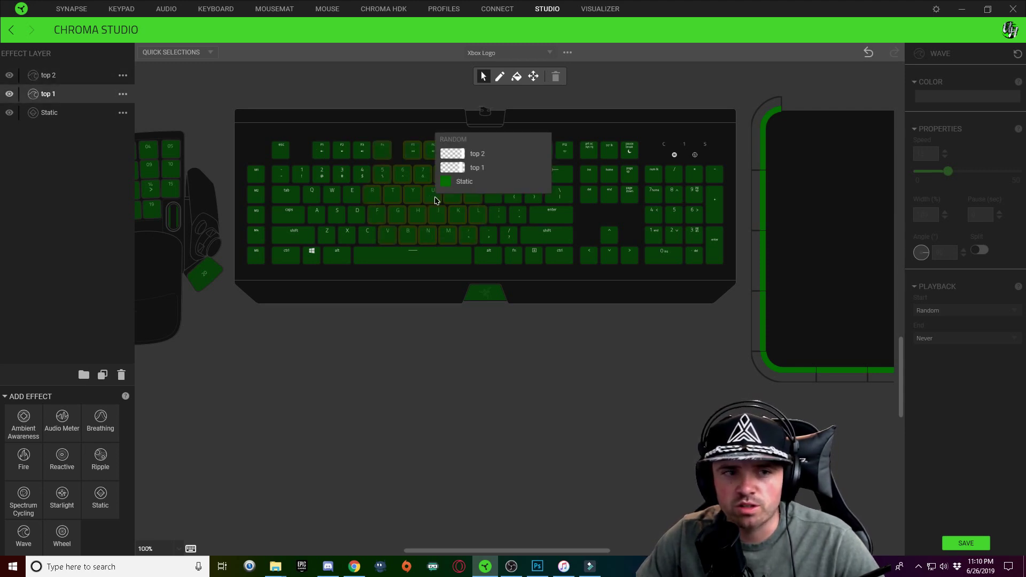
right_click(72, 95)
left_click(91, 117)
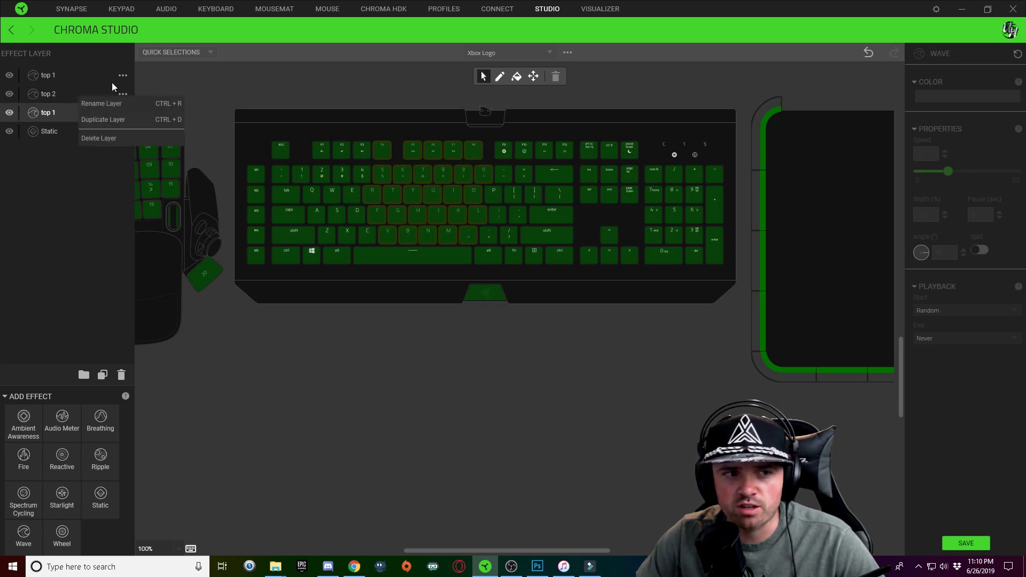
left_click(102, 104)
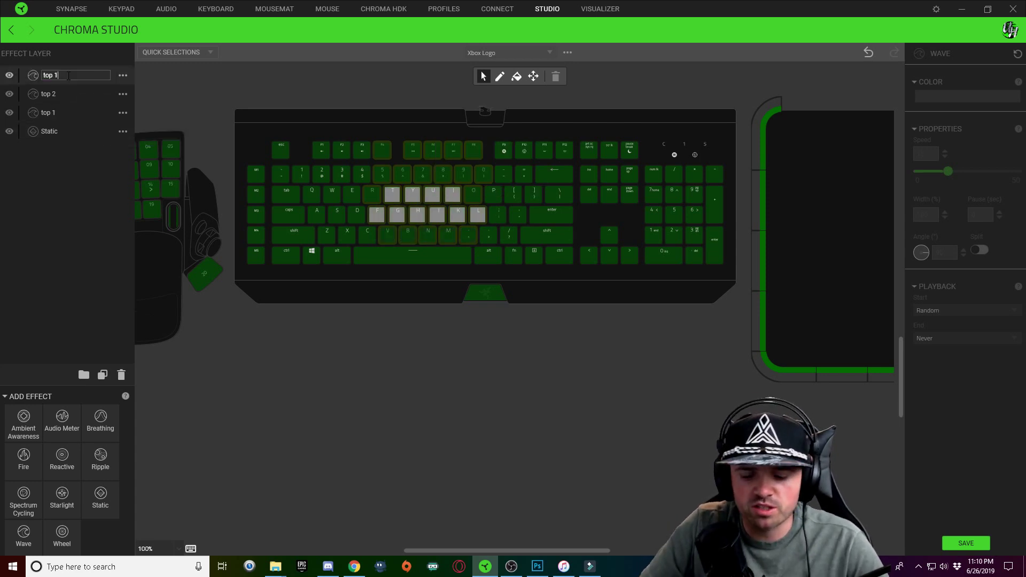
key("BackSpace")
type("3")
key("Return")
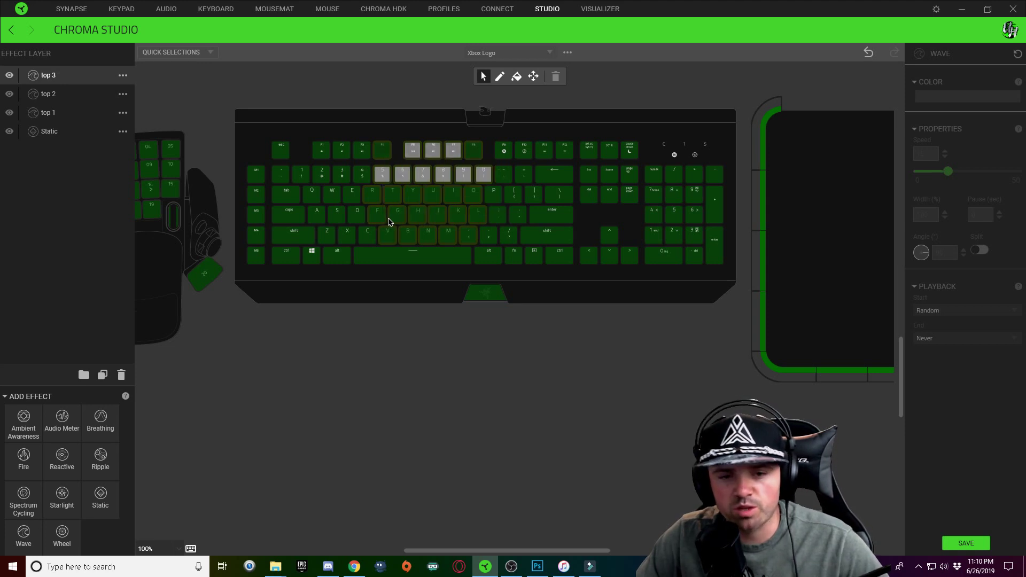
Remove the outer key columns F4, 5, R, F, V and F8, 0, O, L, comma from the top 3 layer
left_click_drag(389, 155, 379, 202)
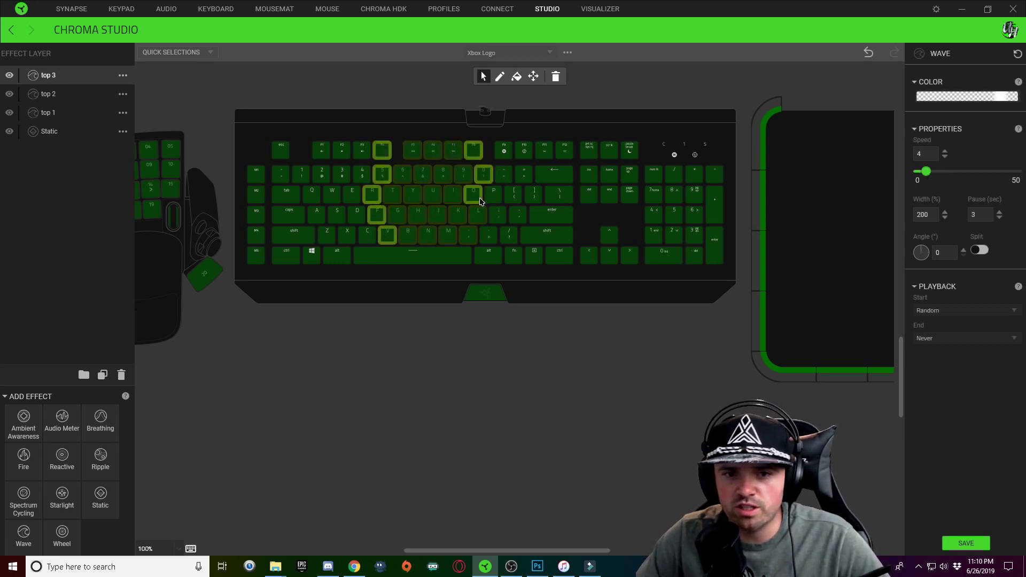
right_click(473, 238)
left_click(443, 203)
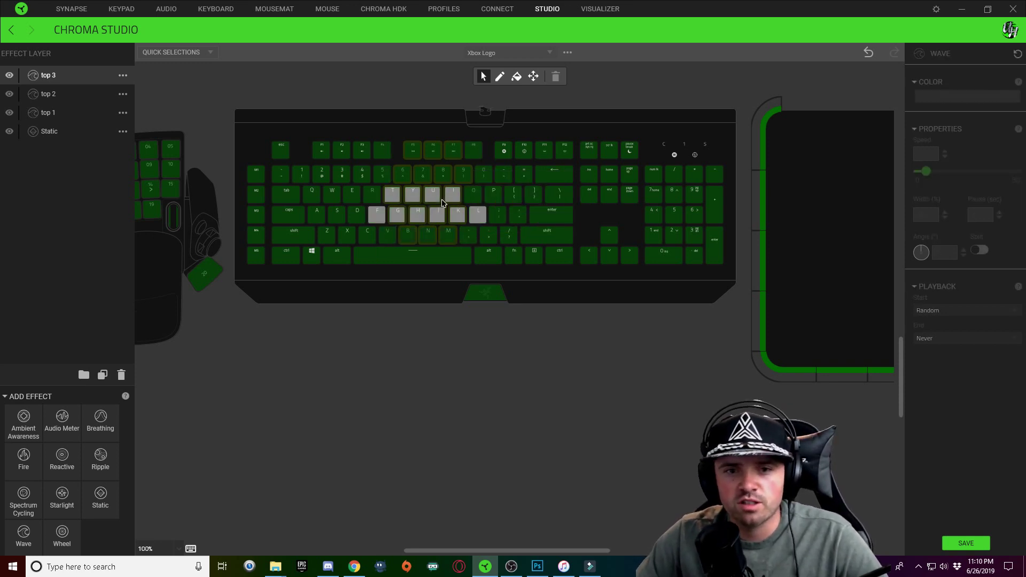
Shift the white band of the top 3 wave gradient slightly toward the gradient's start by moving its colour stops
left_click(443, 202)
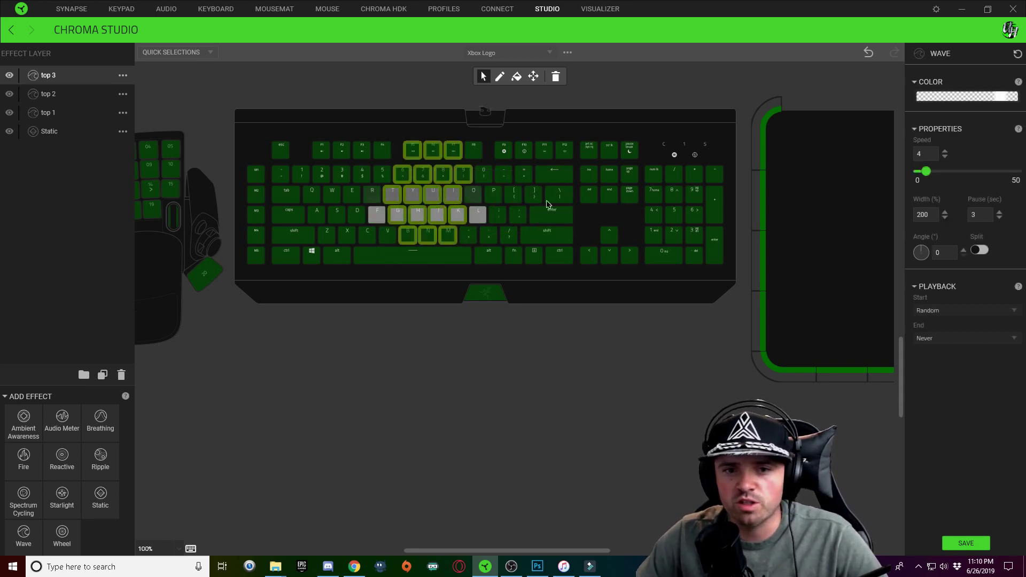
left_click(973, 98)
left_click_drag(973, 160, 968, 161)
left_click(978, 158)
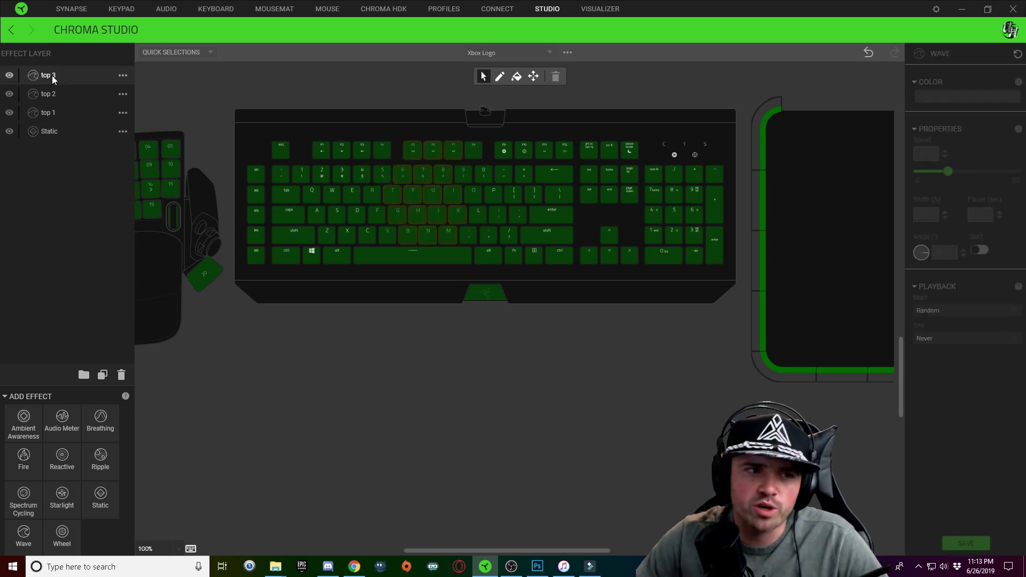
Duplicate the top 3 layer and rename the copy as "top 4"
left_click(56, 78)
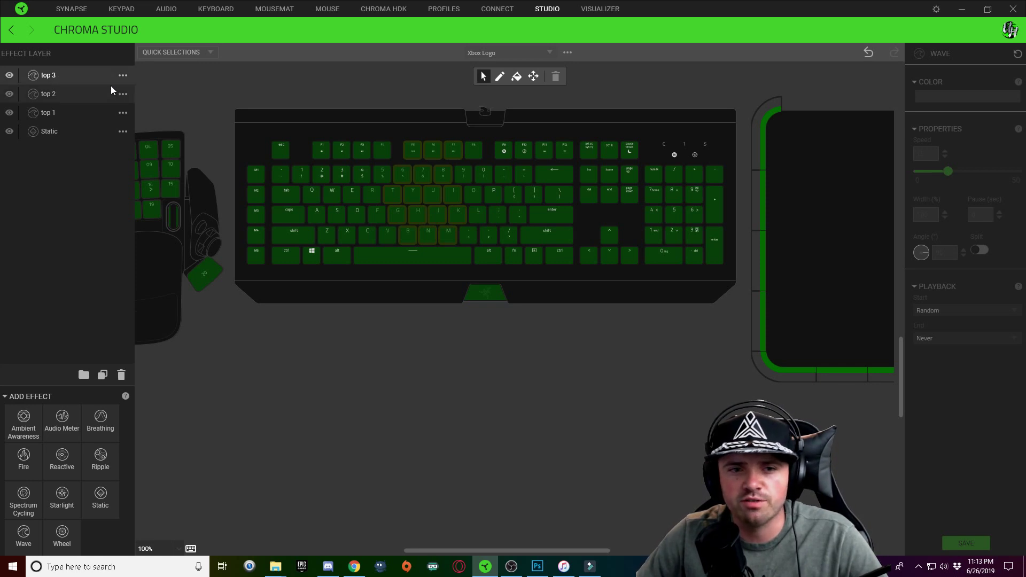
right_click(59, 73)
left_click(84, 98)
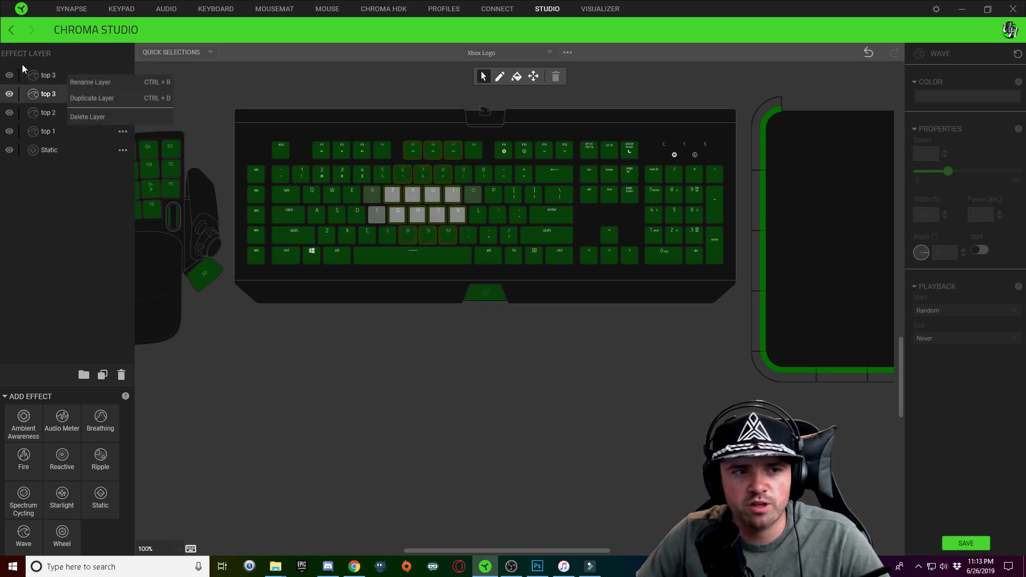
double_click(65, 76)
type("top 4")
key("Return")
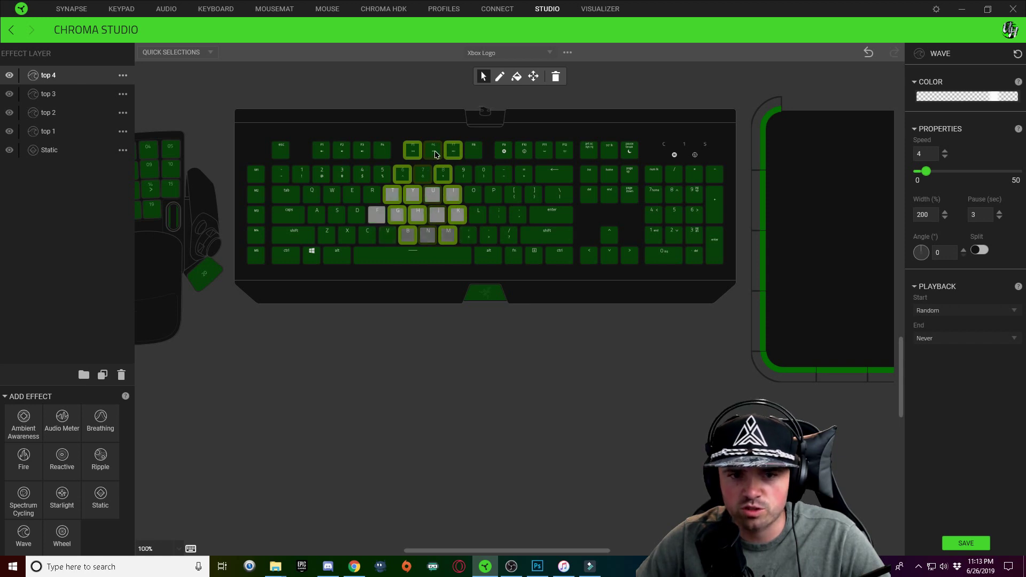
Limit the top 4 layer to the keys F6, 7, U, J and N, and shift its white gradient band further toward the start
left_click(449, 269)
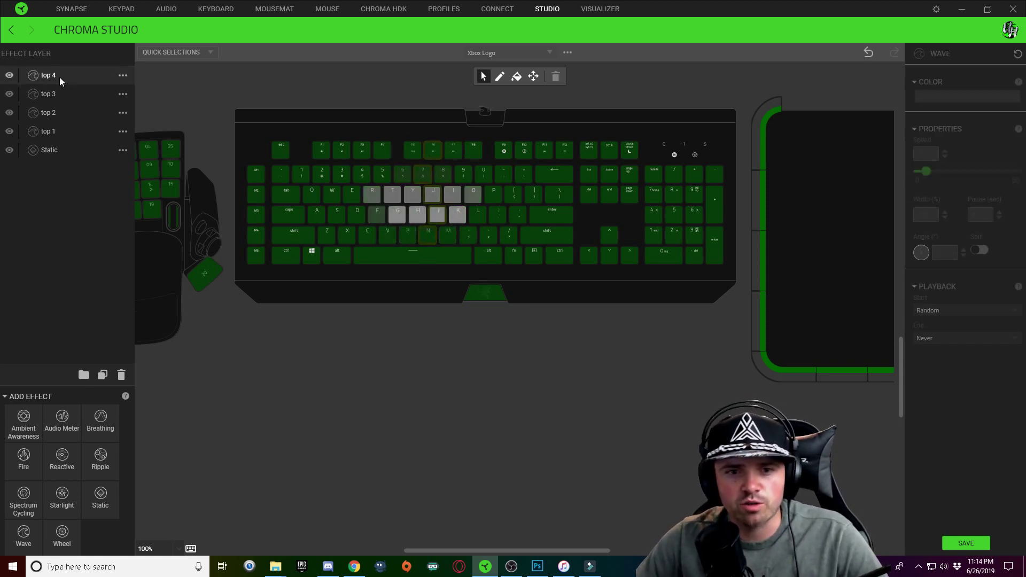
left_click(428, 236)
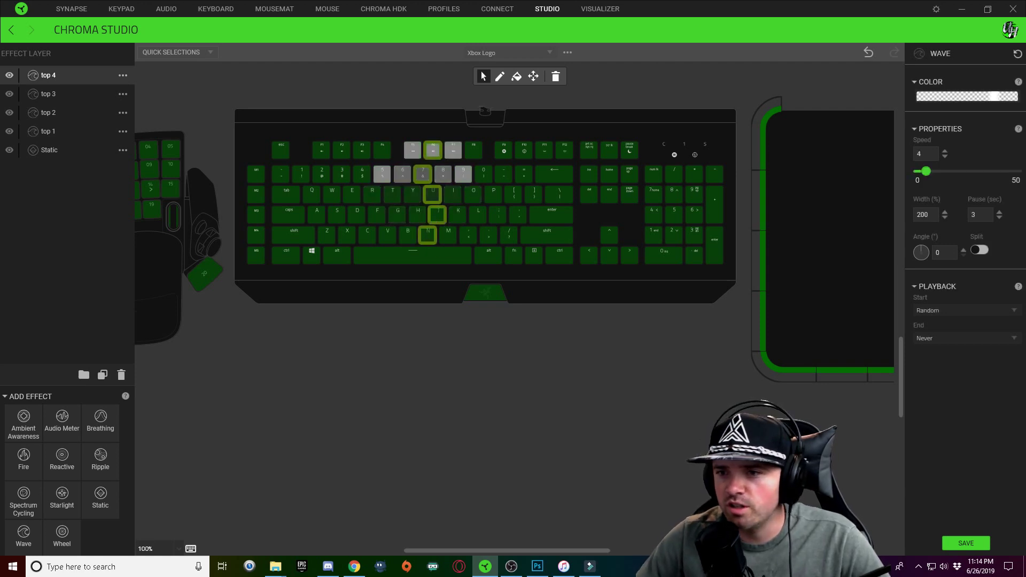
left_click(992, 96)
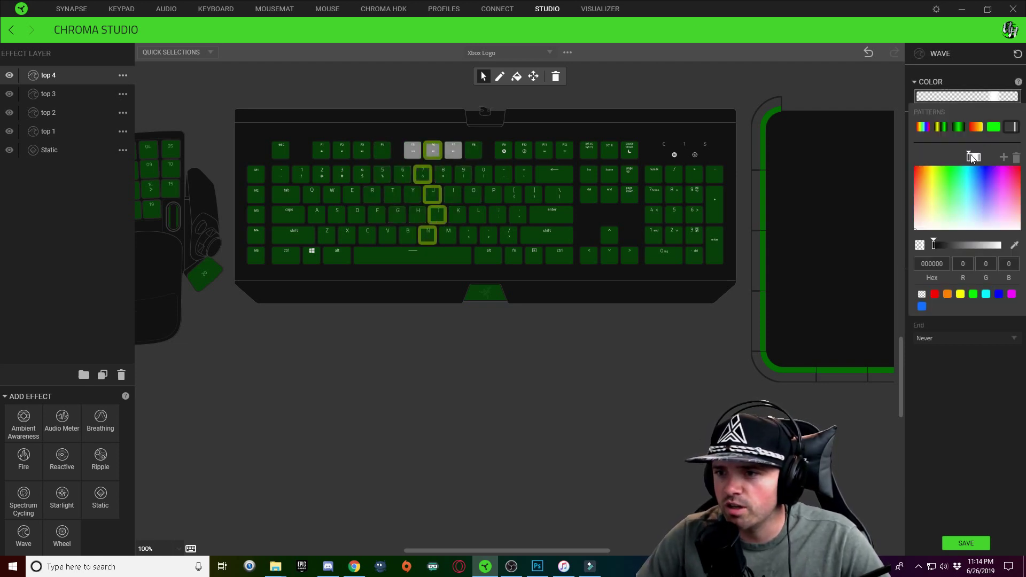
left_click_drag(967, 159, 961, 159)
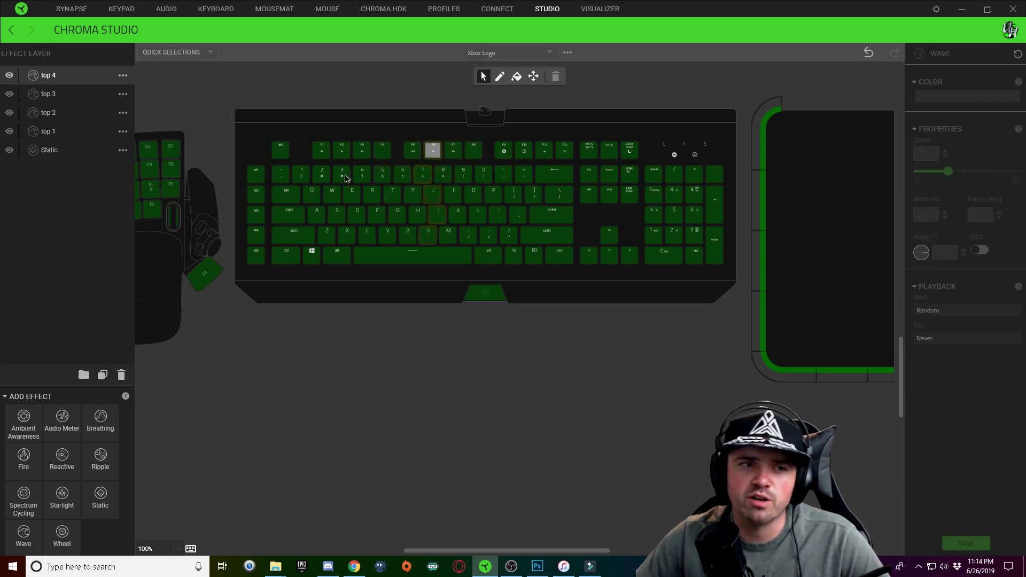
Duplicate the top 4 layer and add a layer group named "top"
right_click(62, 76)
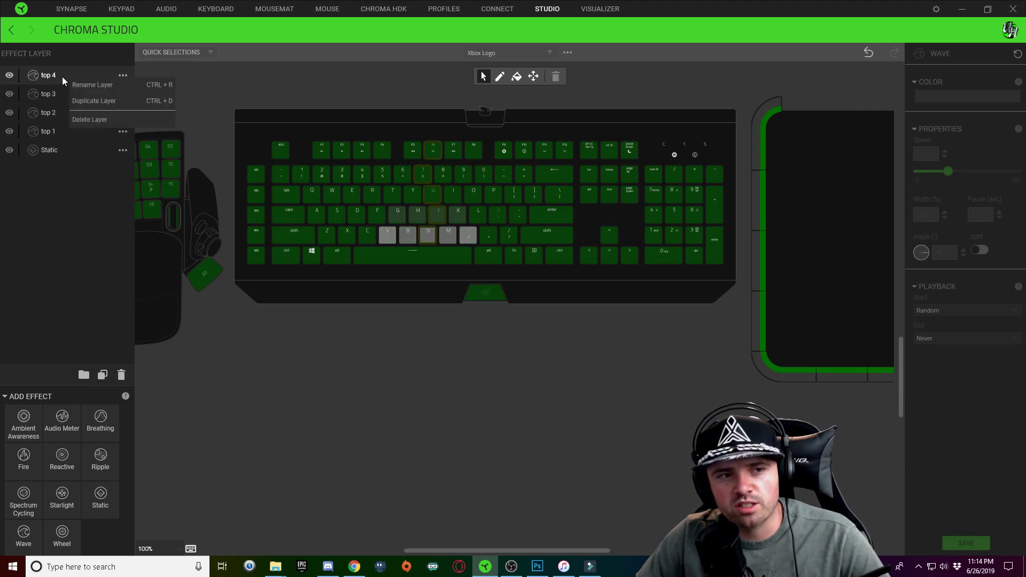
left_click(100, 103)
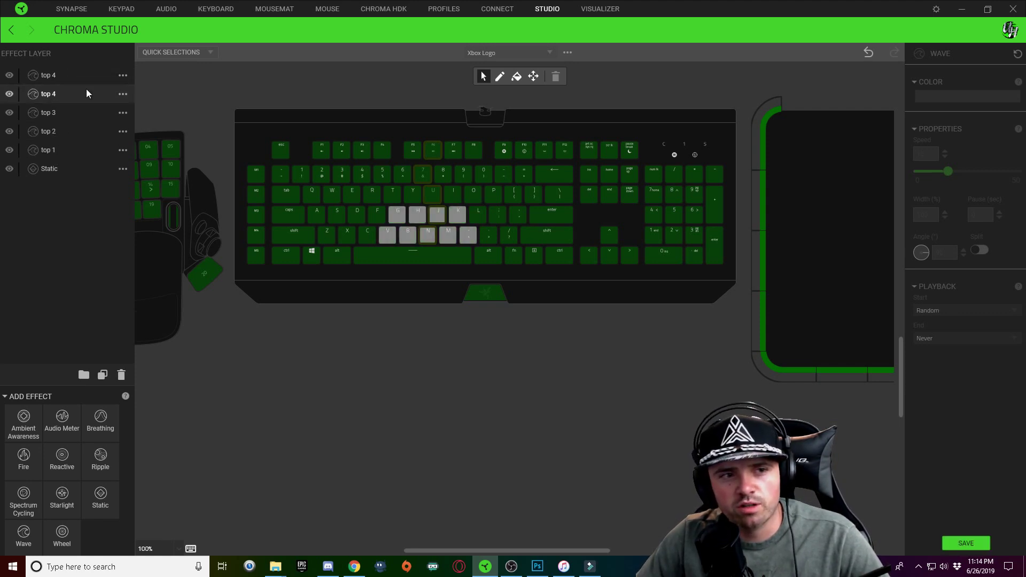
left_click(82, 375)
double_click(58, 75)
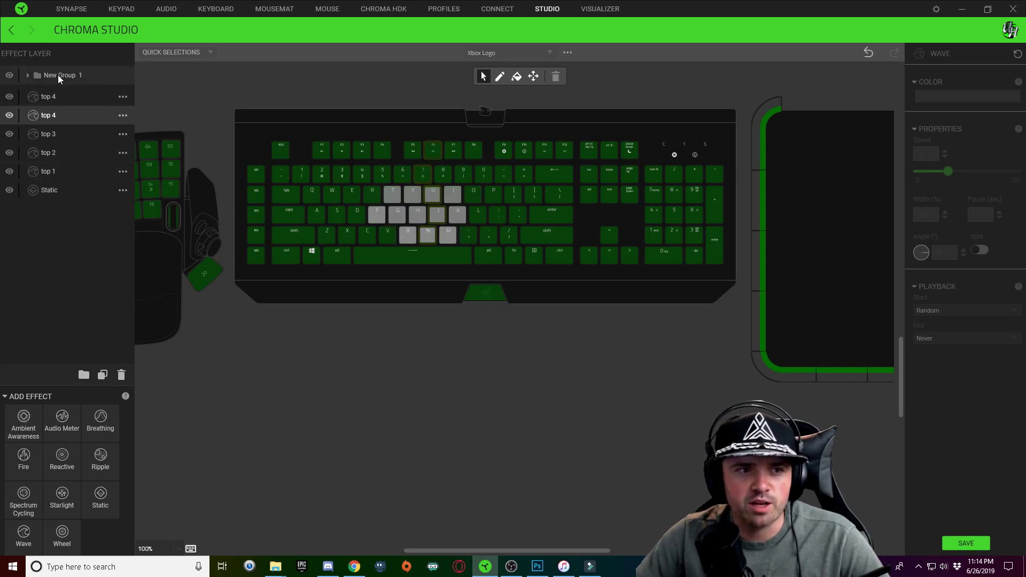
type("top")
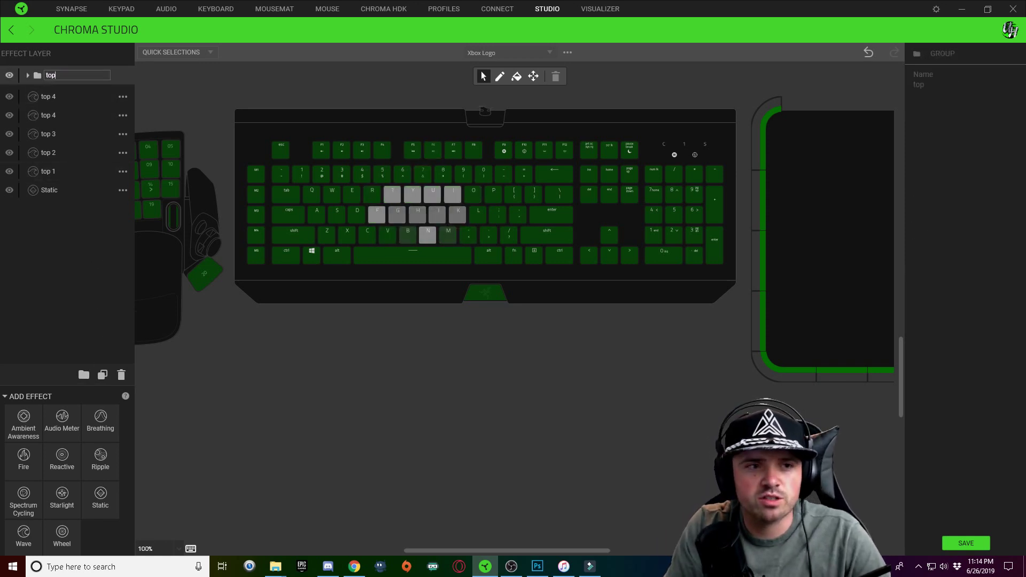
key("Return")
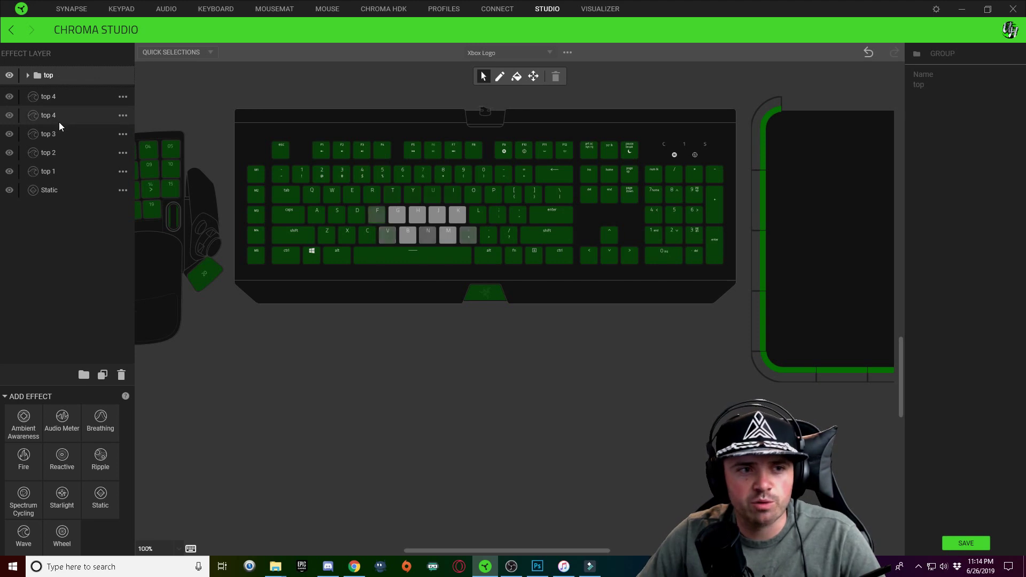
Move the layers top 1 to top 4 into the top group, leaving the second top 4 layer outside
left_click_drag(61, 118, 63, 78)
left_click_drag(56, 117, 57, 78)
left_click(65, 100)
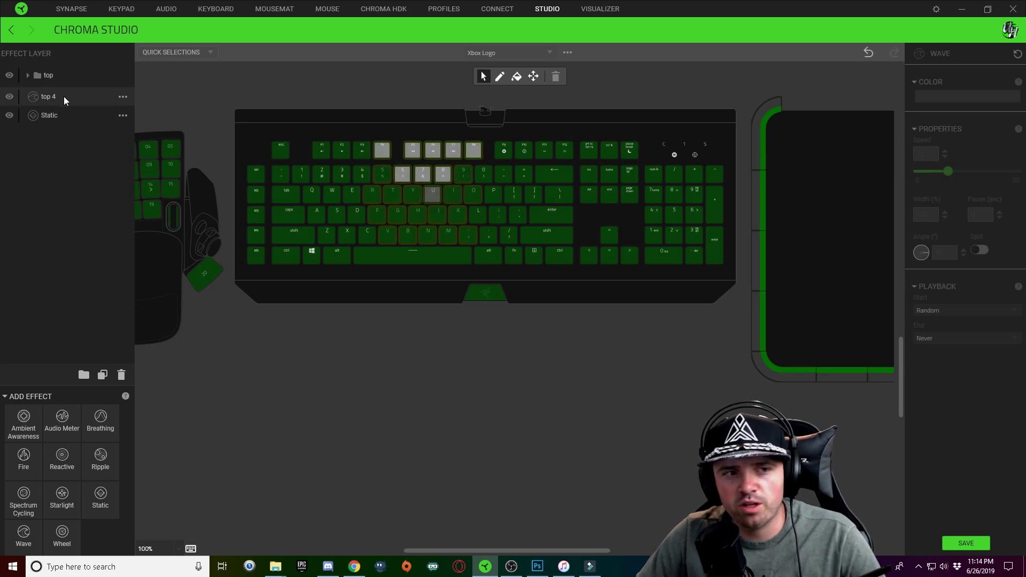
Rename the top 4 layer outside the group as "left/right1"
double_click(63, 97)
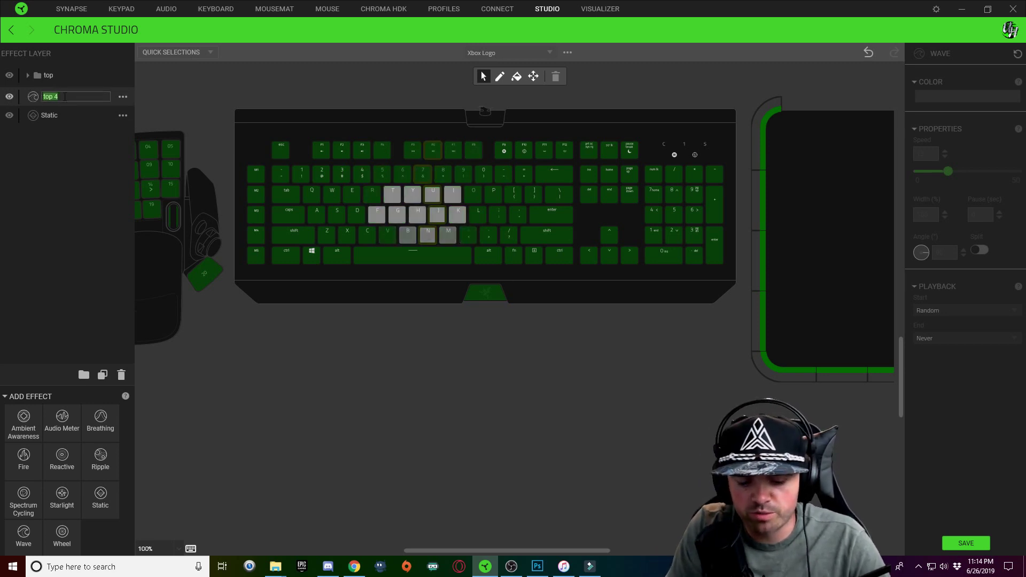
type("lefy")
key("BackSpace")
type("t/right1")
key("Return")
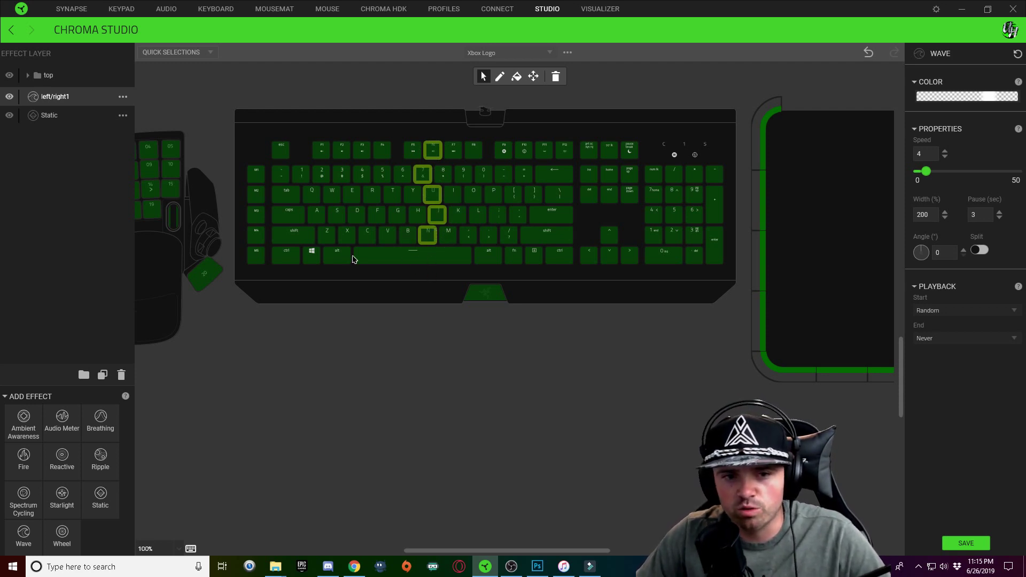
Add the left Alt, X, S, W, 3, F2 and right Alt, period, semicolon, P, 0 keys to the left/right1 layer
left_click(347, 236)
left_click(339, 216)
left_click(336, 196)
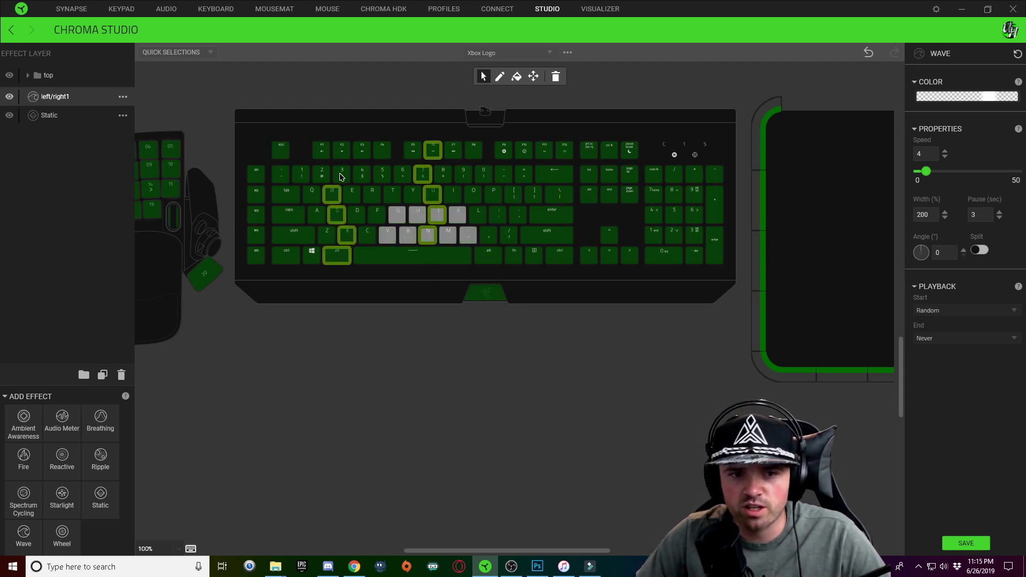
left_click(341, 175)
left_click(342, 151)
left_click(496, 257)
left_click(490, 236)
left_click(496, 215)
left_click(493, 196)
left_click(485, 175)
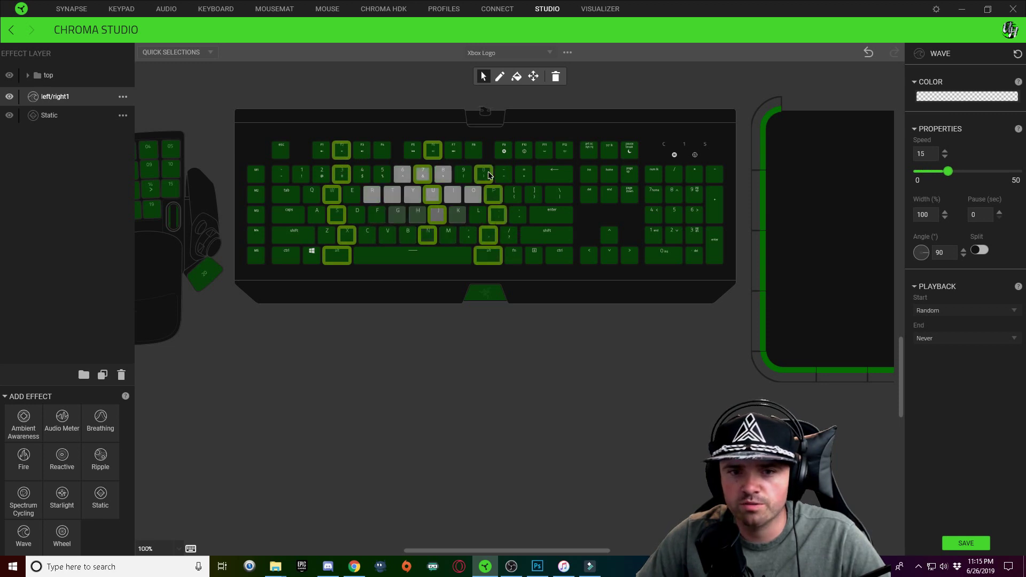
right_click(557, 201)
left_click(536, 195)
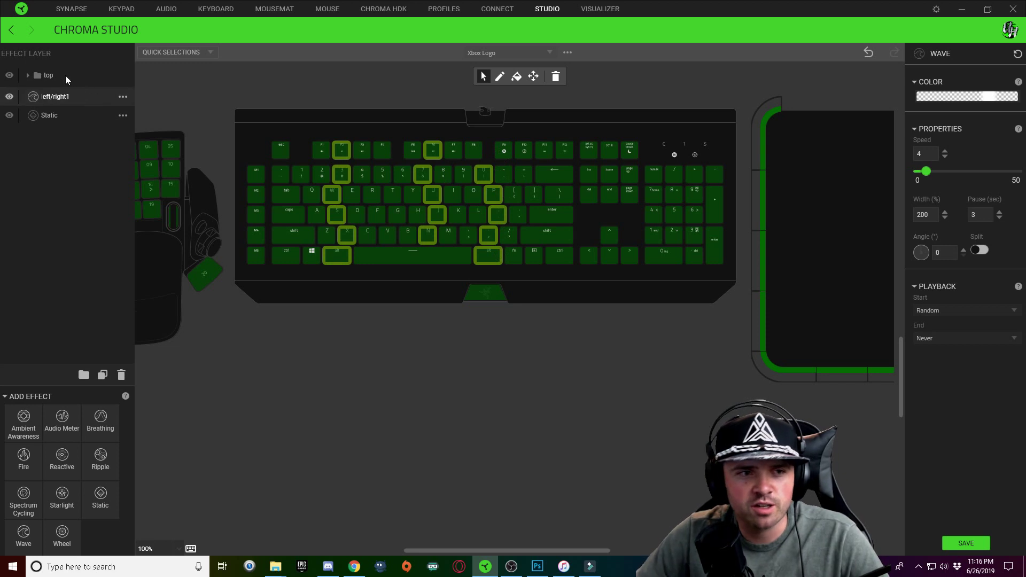
Expand the top group and extend the top 4 layer with the keys B, H, Y, 6 and F5
left_click(28, 75)
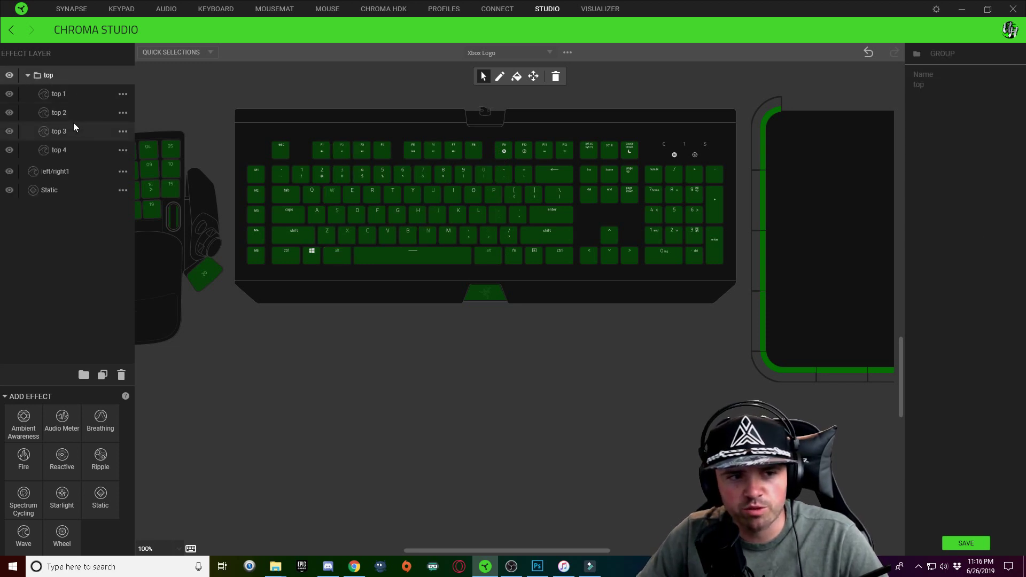
left_click(66, 151)
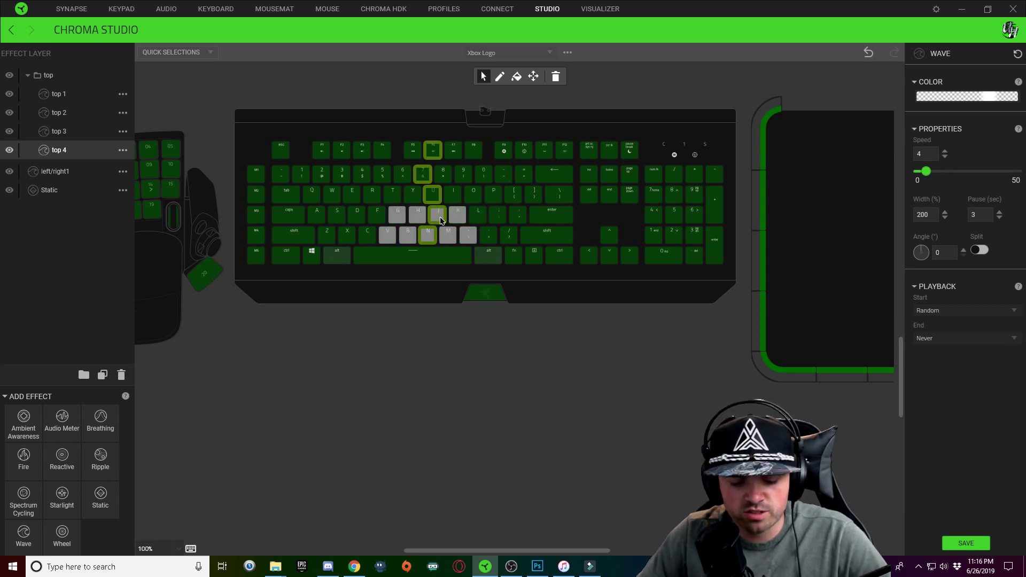
left_click(410, 236)
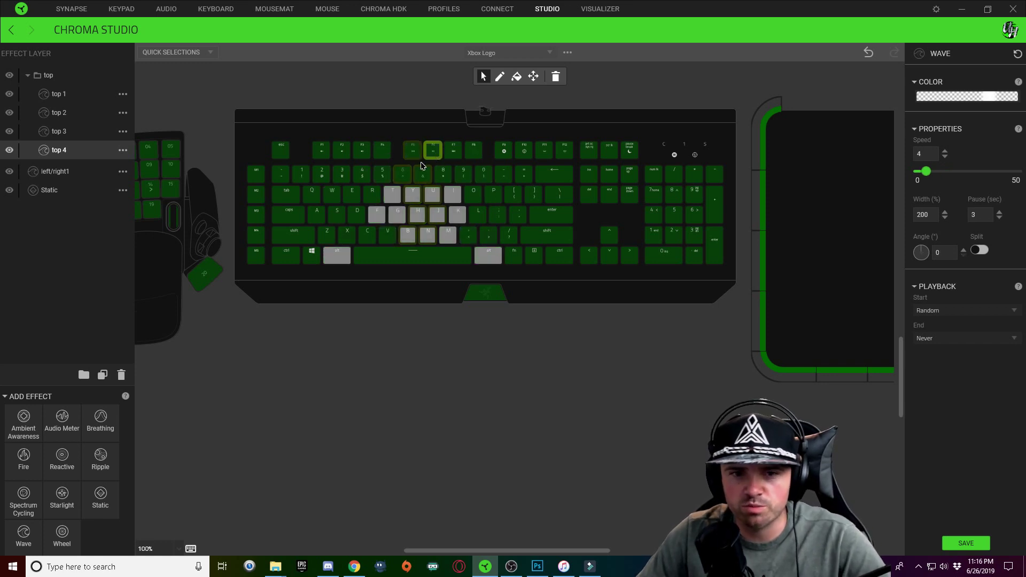
Remove the middle keys N, J, U, 7 and F6 from the left/right1 layer and save the effect
left_click(435, 233)
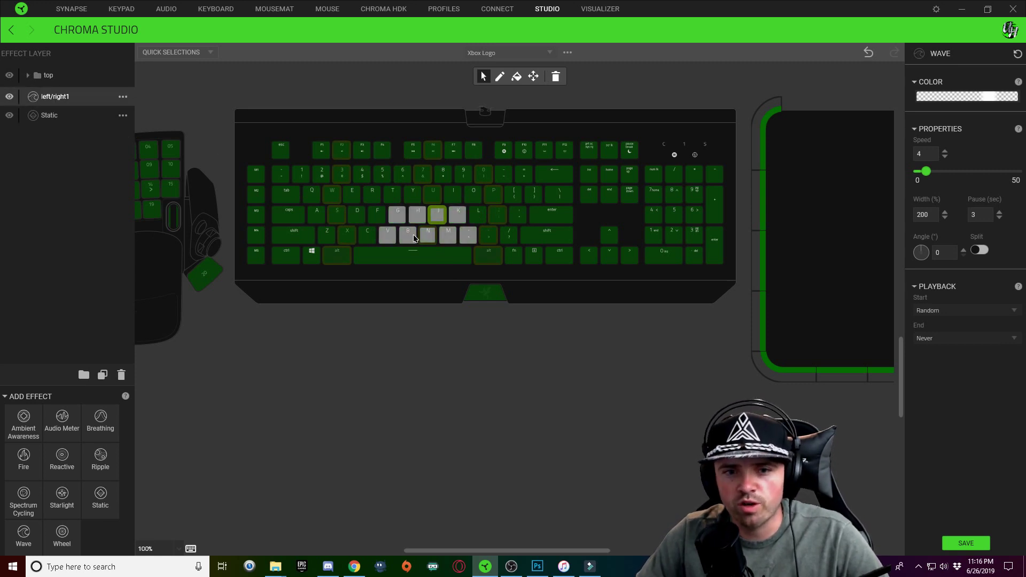
left_click(432, 154)
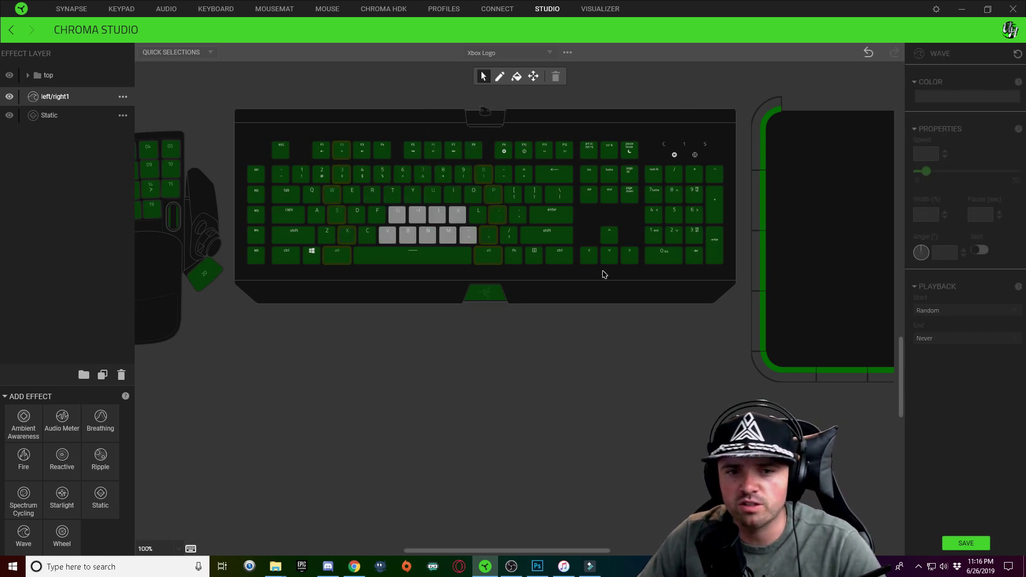
left_click(972, 544)
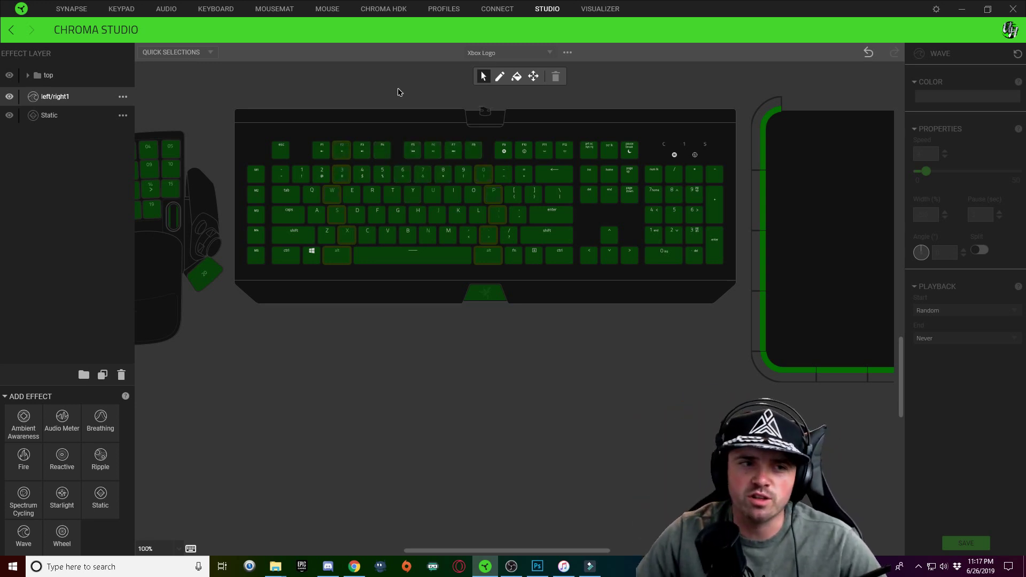
Duplicate the left/right1 layer as "left/right2" and place the copy directly below left/right1
right_click(74, 98)
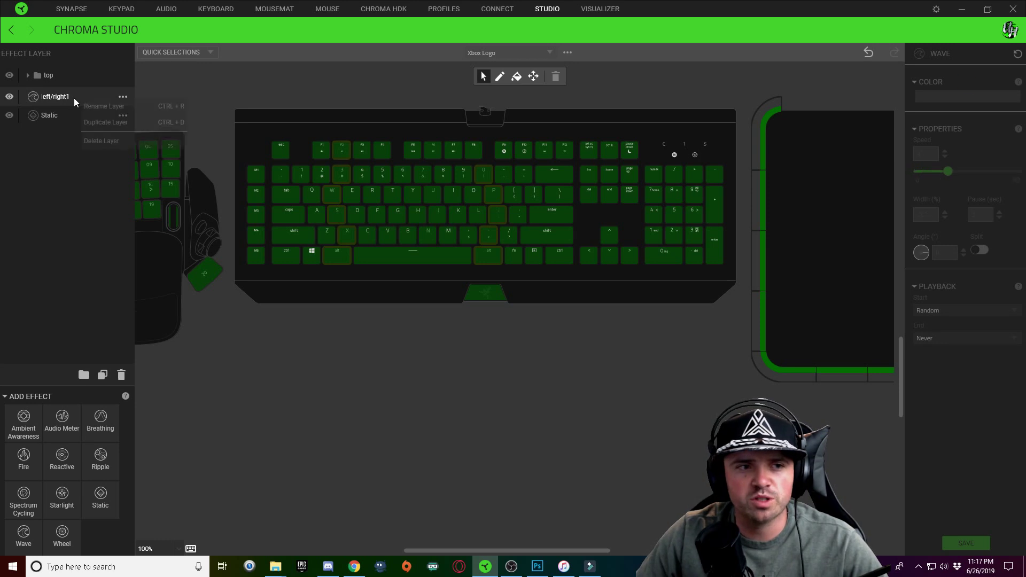
left_click(116, 123)
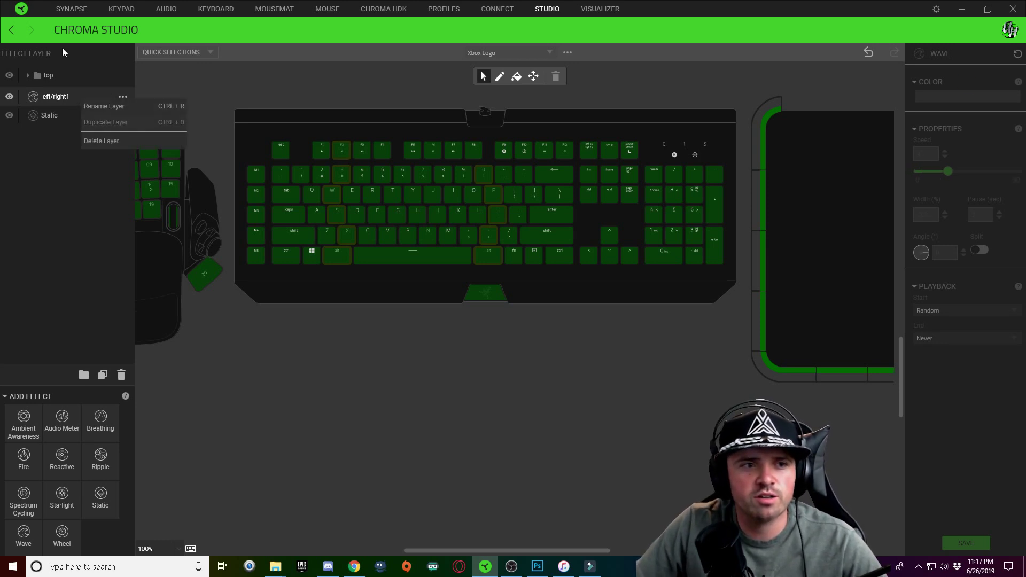
double_click(72, 74)
left_click(72, 74)
key("BackSpace")
type("2")
left_click_drag(81, 80, 84, 120)
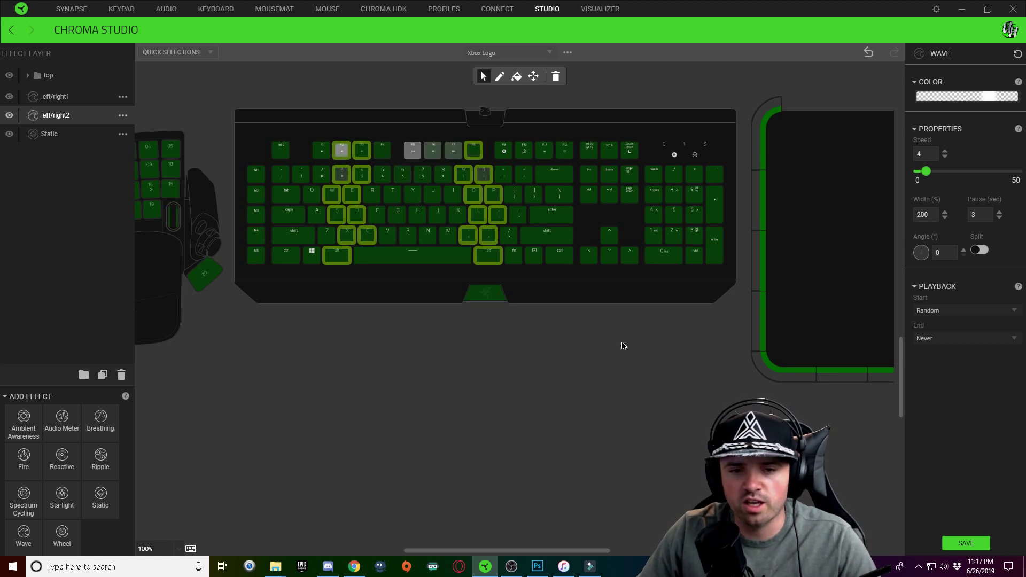
Shift the white gradient band of the left/right2 layer slightly toward the start and save the effect
left_click(976, 97)
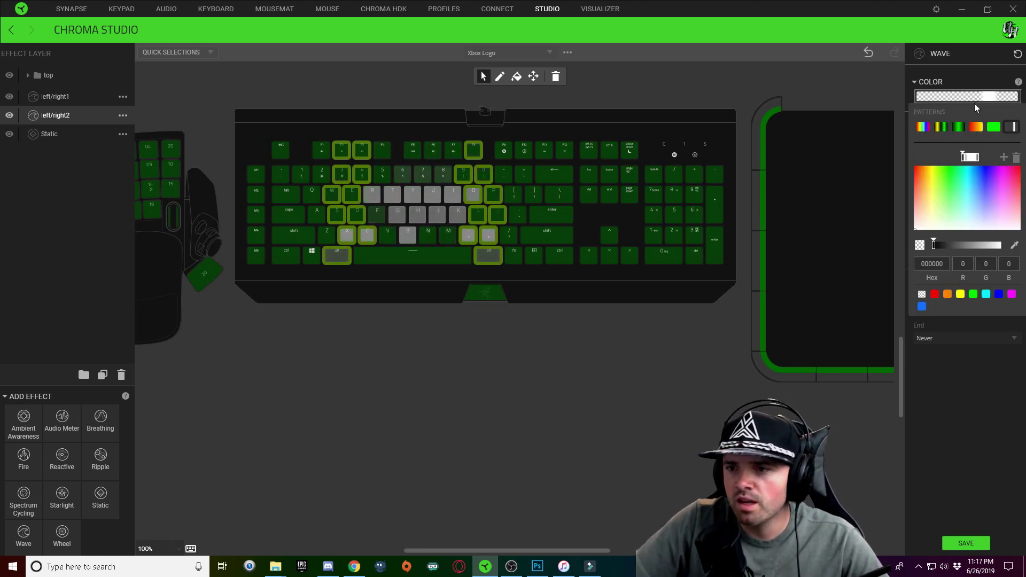
left_click(964, 158)
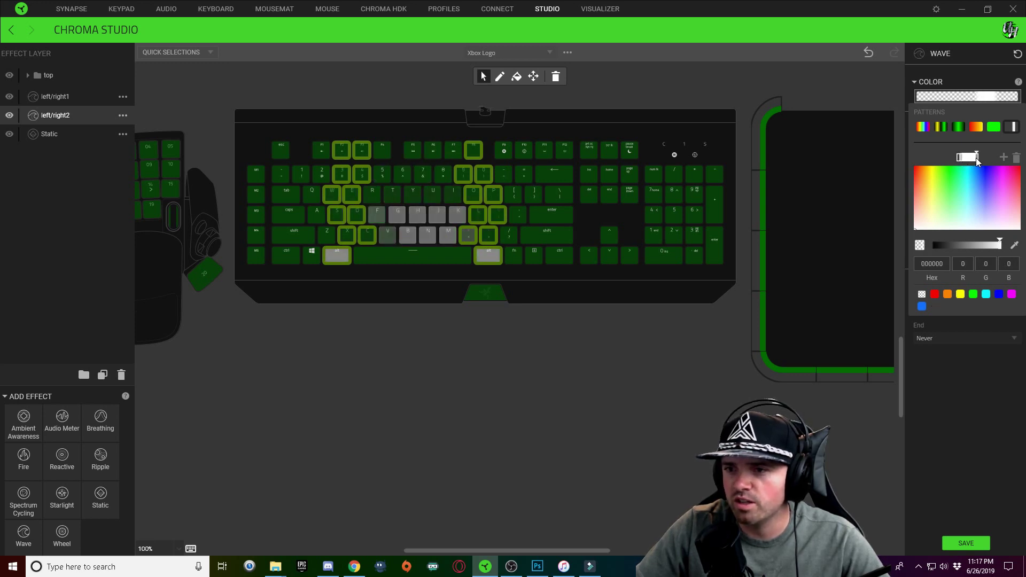
left_click(973, 158)
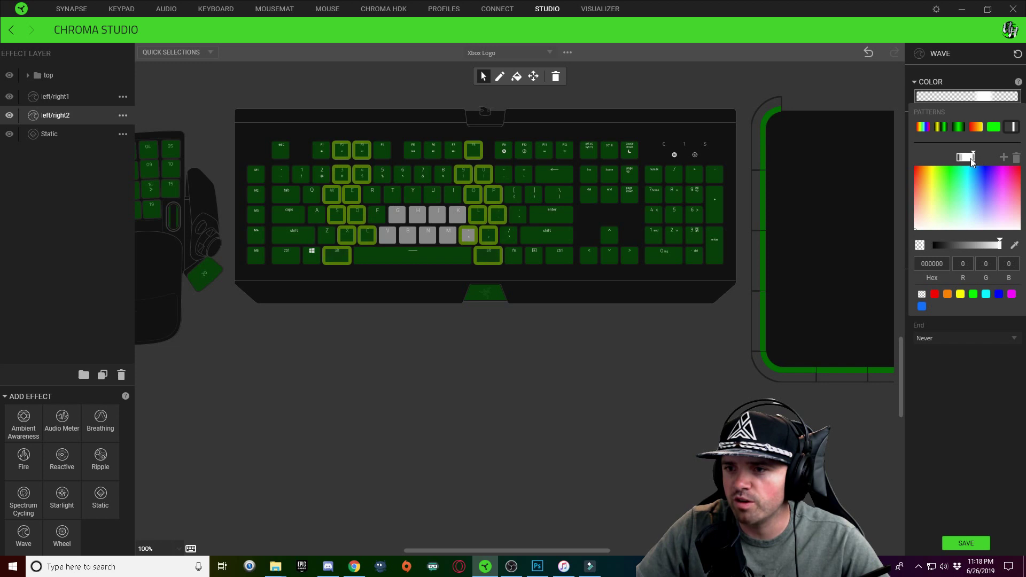
left_click(966, 543)
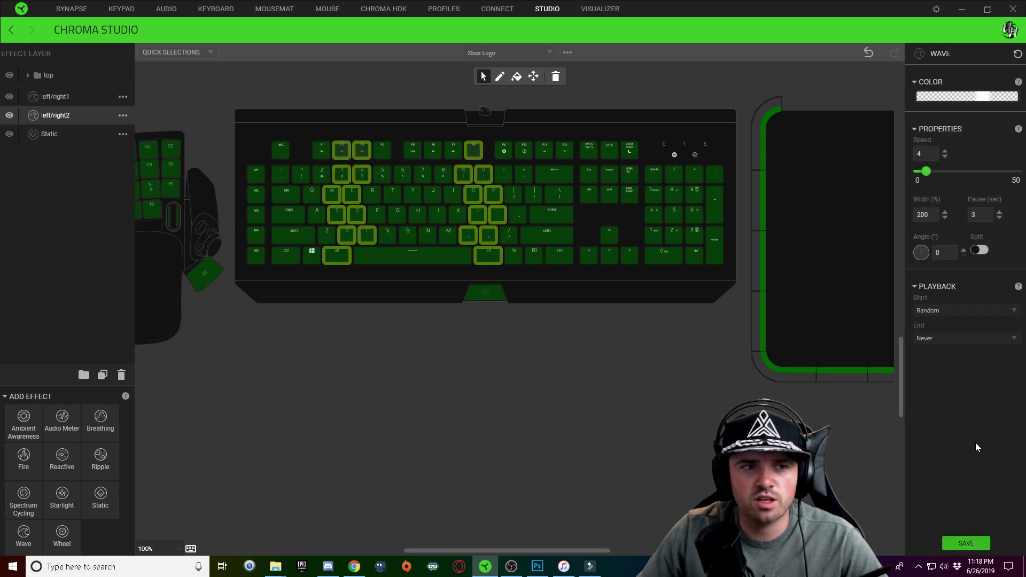
Duplicate the left/right2 layer, place the copy below it and rename it "left/right3"
right_click(63, 115)
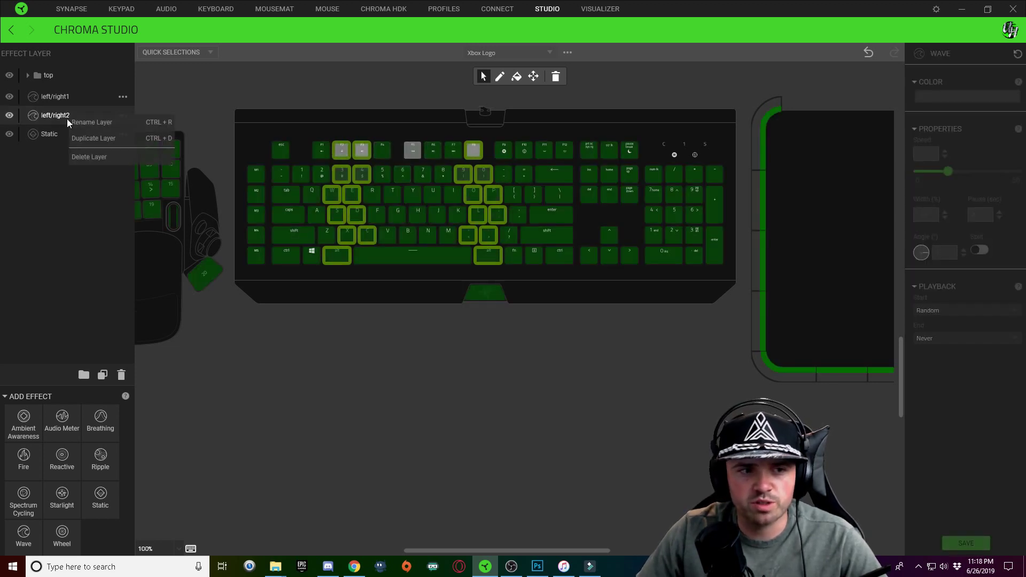
left_click(88, 139)
left_click_drag(62, 75, 60, 139)
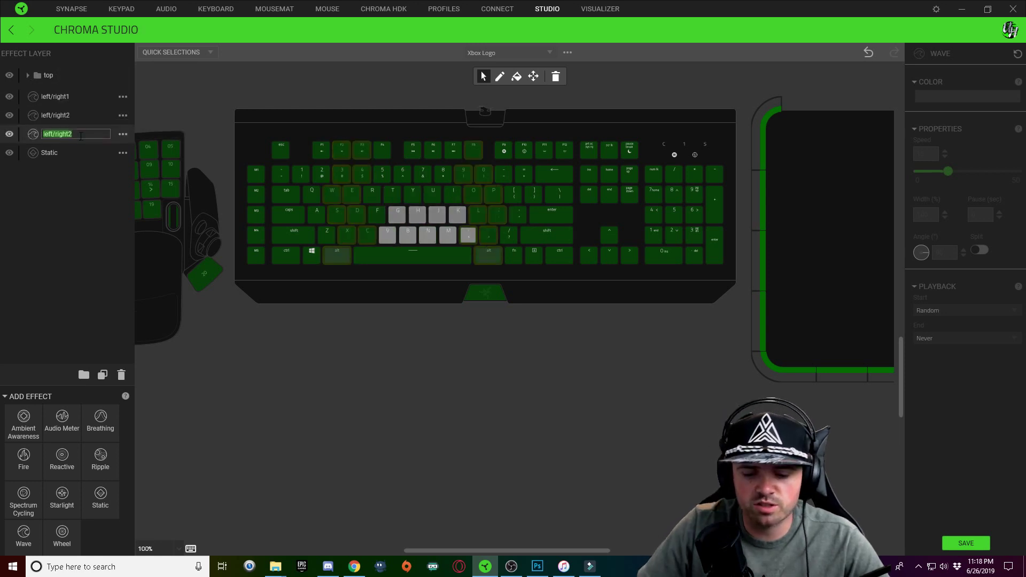
left_click(81, 136)
key("BackSpace")
type("3")
Widen both key bands of the left/right3 layer by one column on each side, out to F9, -, [, ', / and Fn
left_click(351, 237)
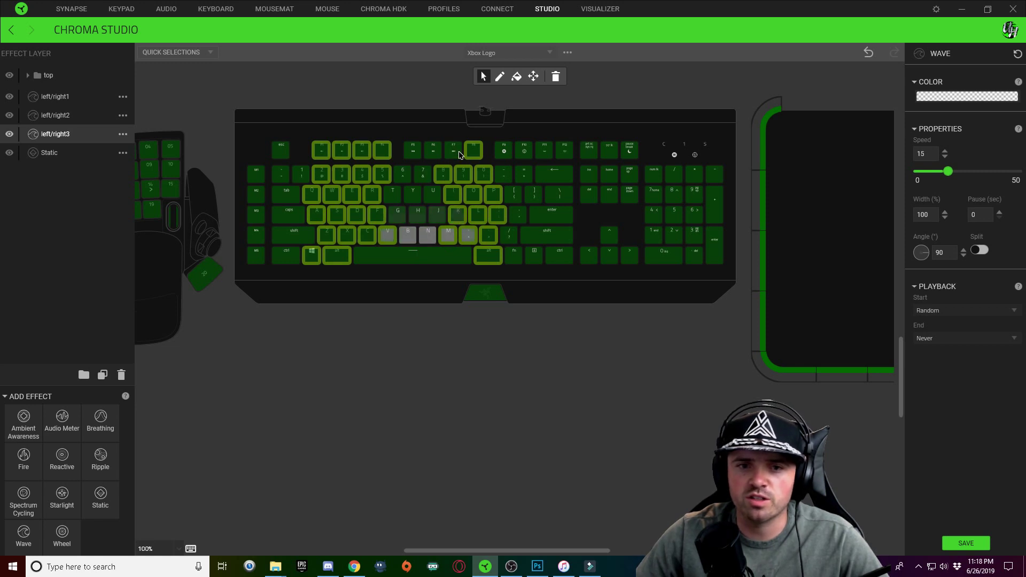
left_click(505, 175)
left_click(514, 194)
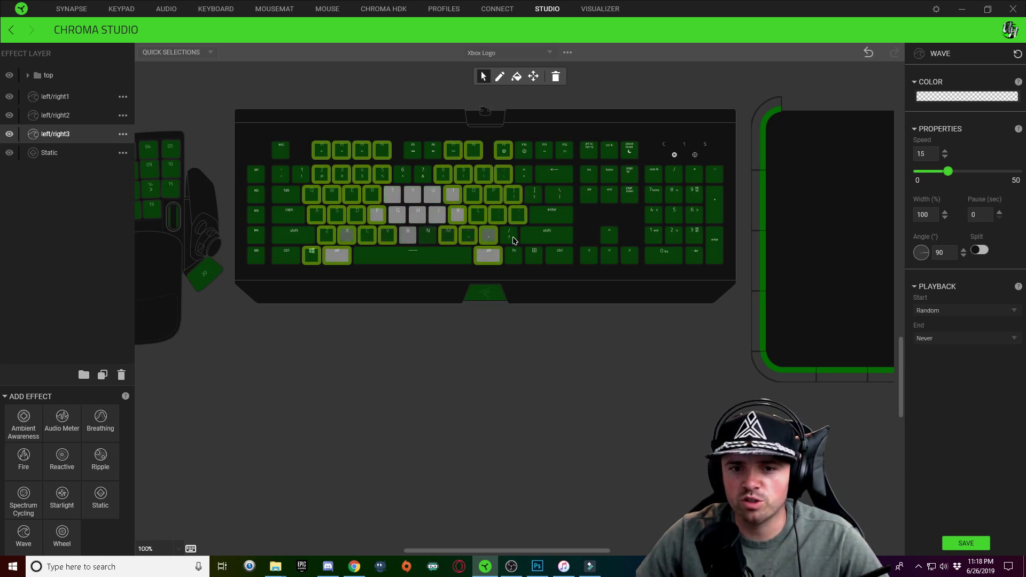
left_click(510, 237)
left_click(514, 256)
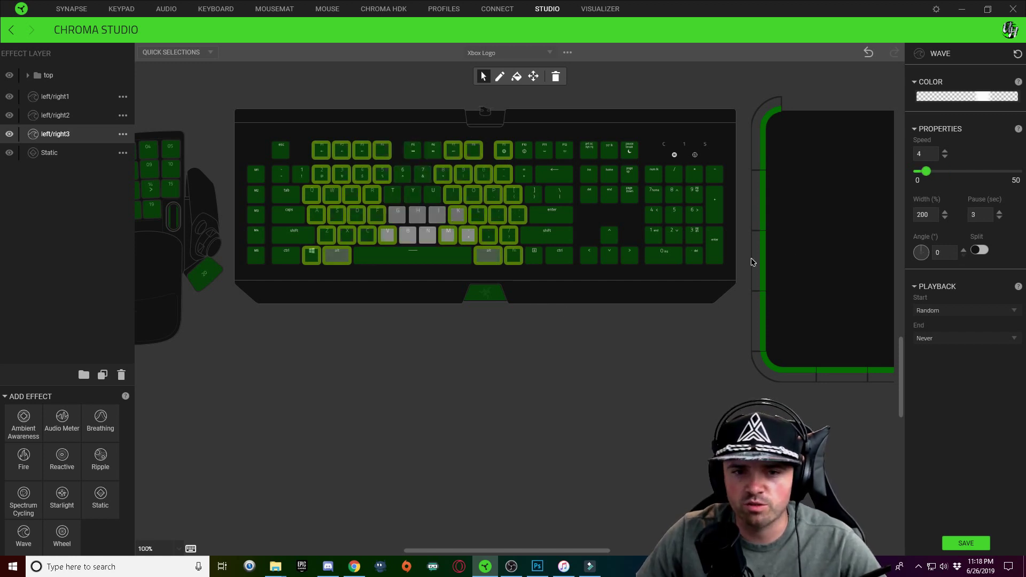
Move the leading edge of the left/right3 layer's white gradient band further toward the start
left_click(966, 96)
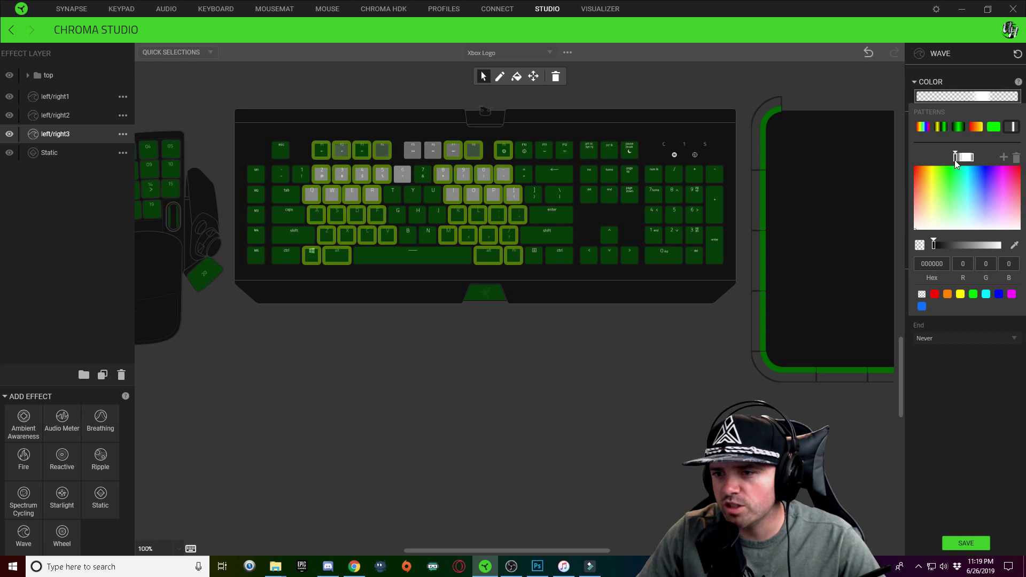
left_click(958, 157)
left_click_drag(958, 157, 954, 159)
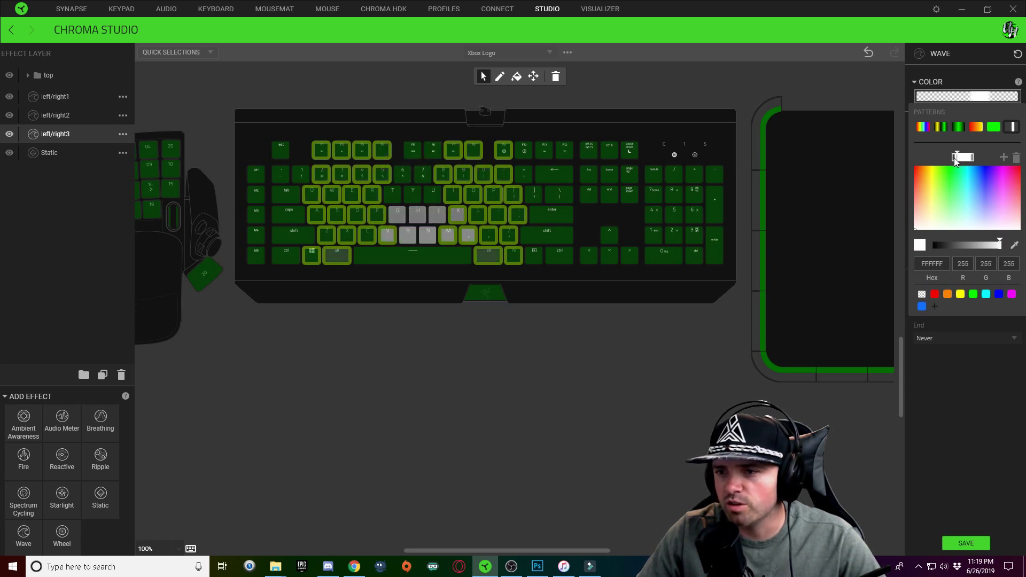
left_click(951, 159)
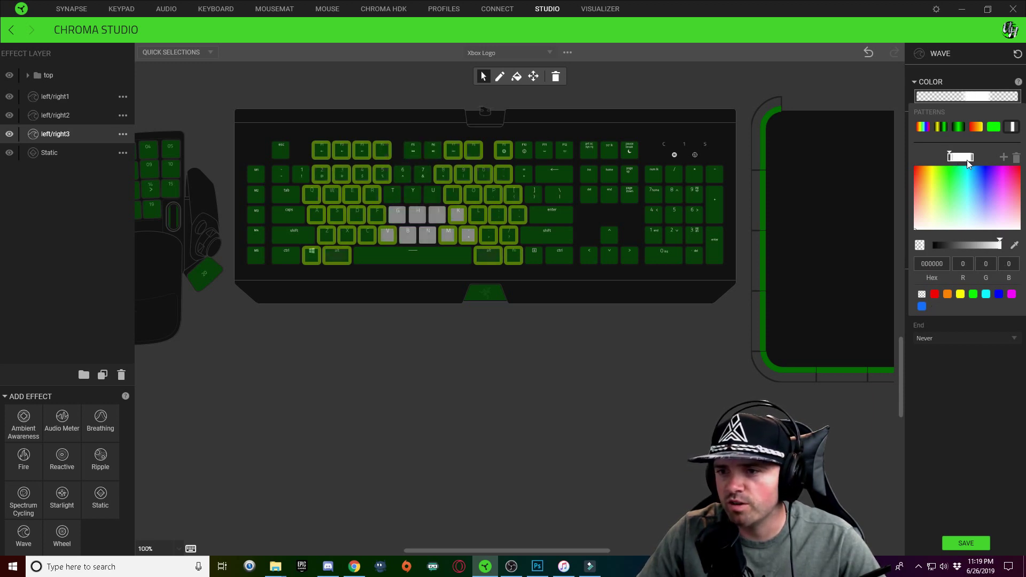
Duplicate the left/right3 layer, place the copy below it and rename it "left/right4"
left_click(59, 134)
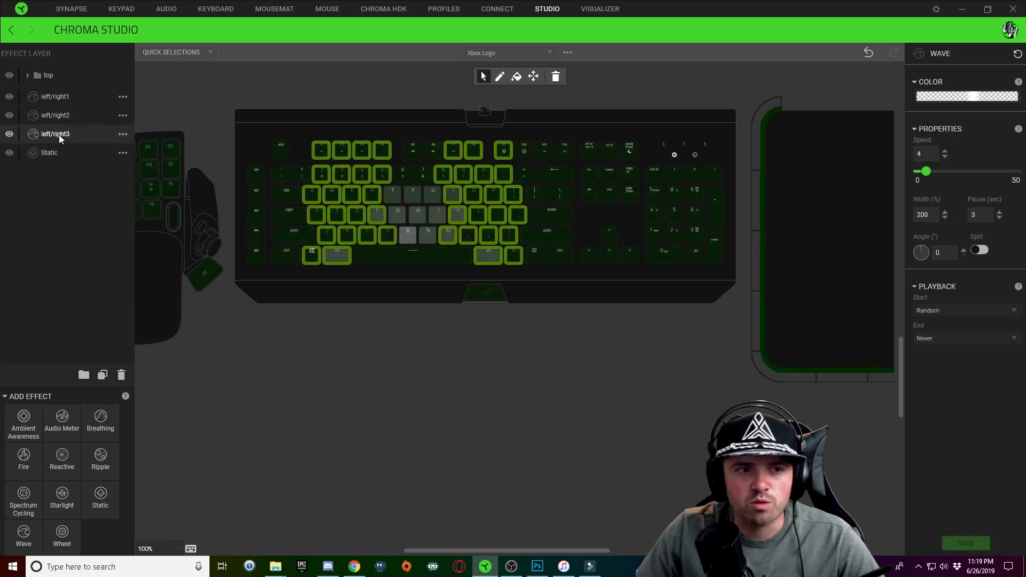
right_click(59, 133)
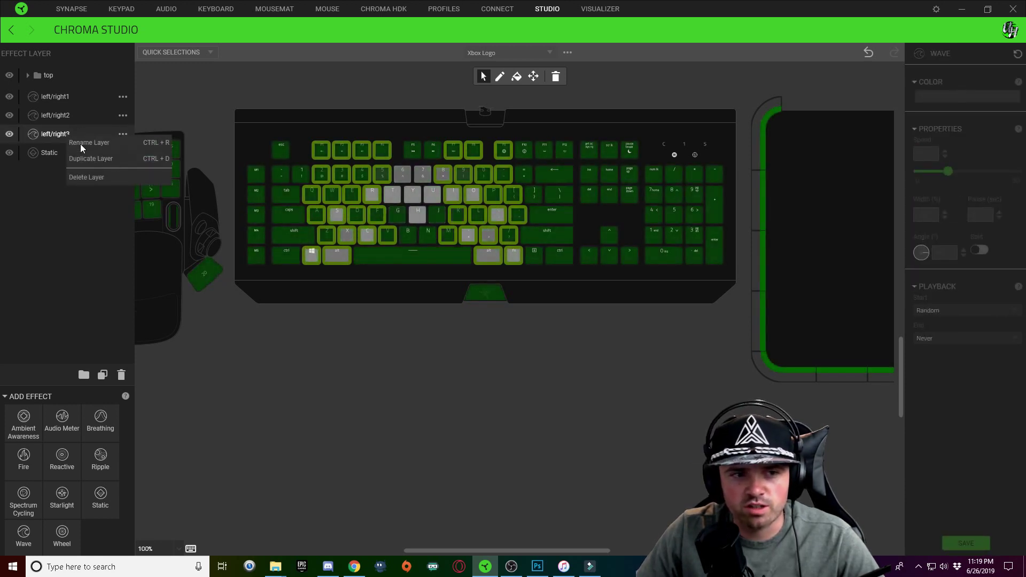
left_click(90, 157)
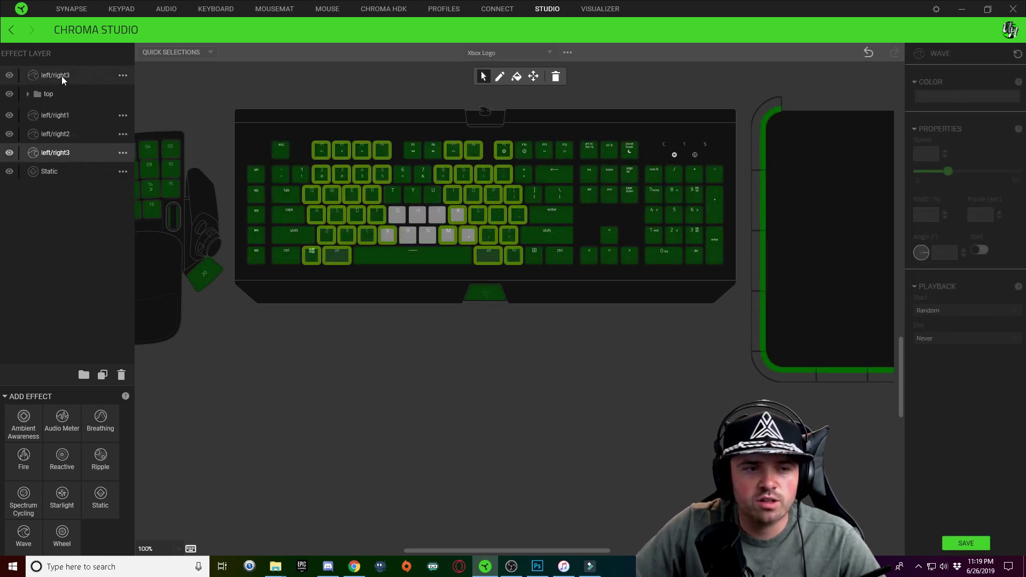
left_click_drag(56, 73, 73, 159)
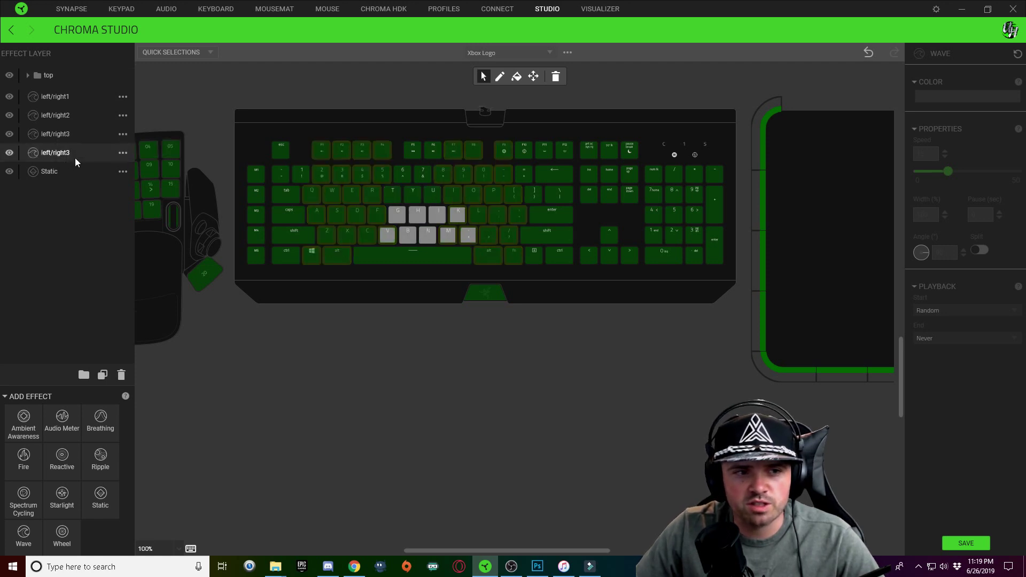
type("left/right4")
key("Return")
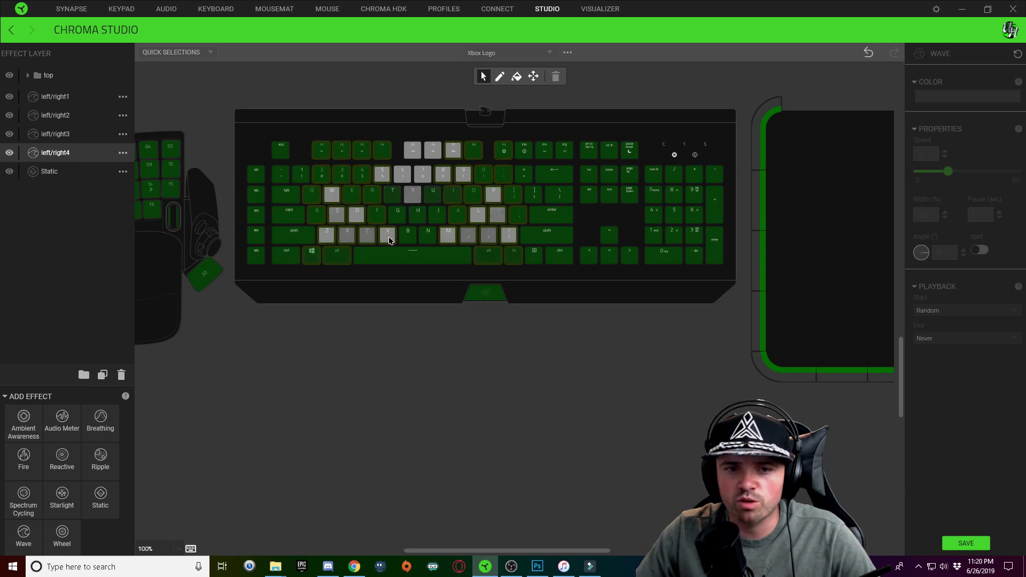
Remove the inner keys V, F, R, 5, F4 and F7, 8, I, K, M from the left/right4 layer
left_click(373, 193)
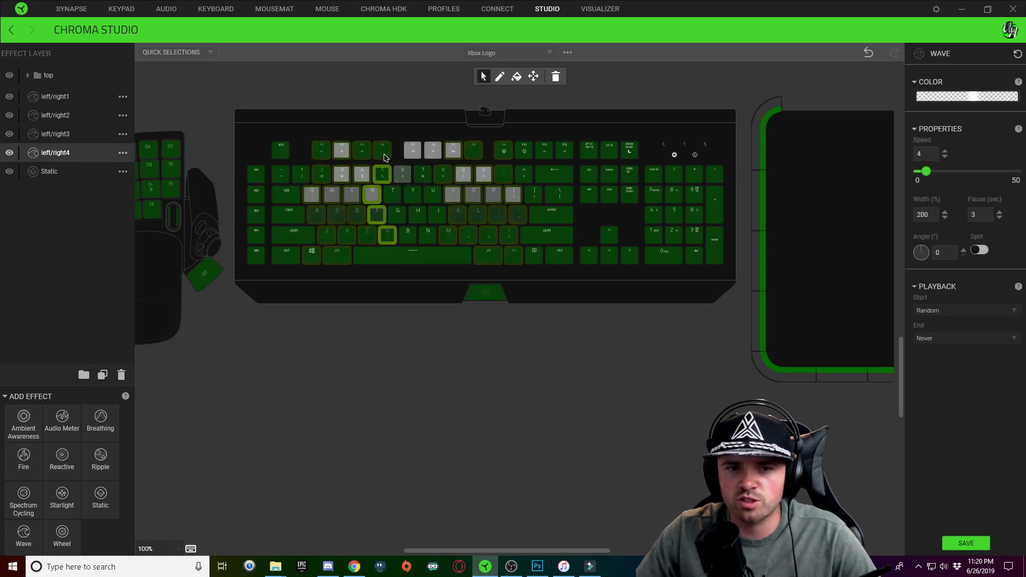
left_click(383, 173)
left_click(382, 151)
left_click(453, 151)
left_click(444, 173)
left_click(453, 193)
left_click(457, 214)
right_click(452, 234)
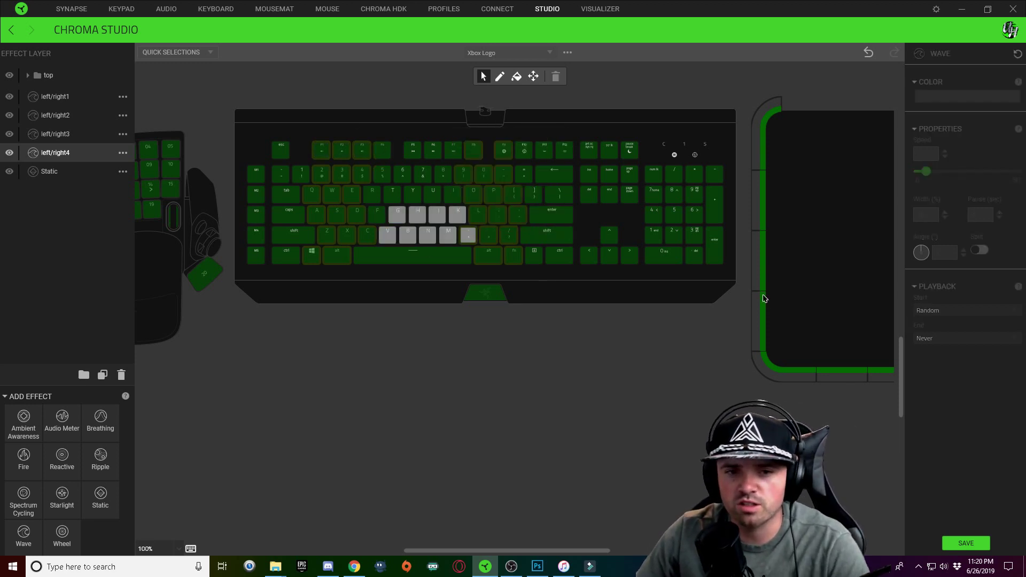
Shift the white gradient band of the left/right4 layer further toward the start
left_click(953, 96)
left_click_drag(952, 158, 951, 159)
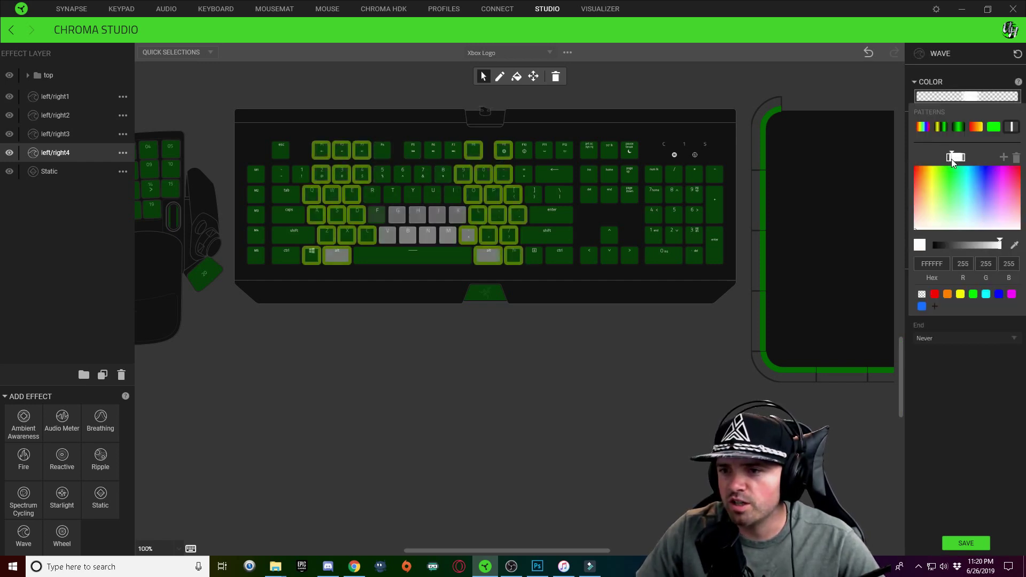
left_click(951, 159)
Duplicate the left/right4 layer, rename the copy "left/right5" and place it below left/right4
left_click(123, 153)
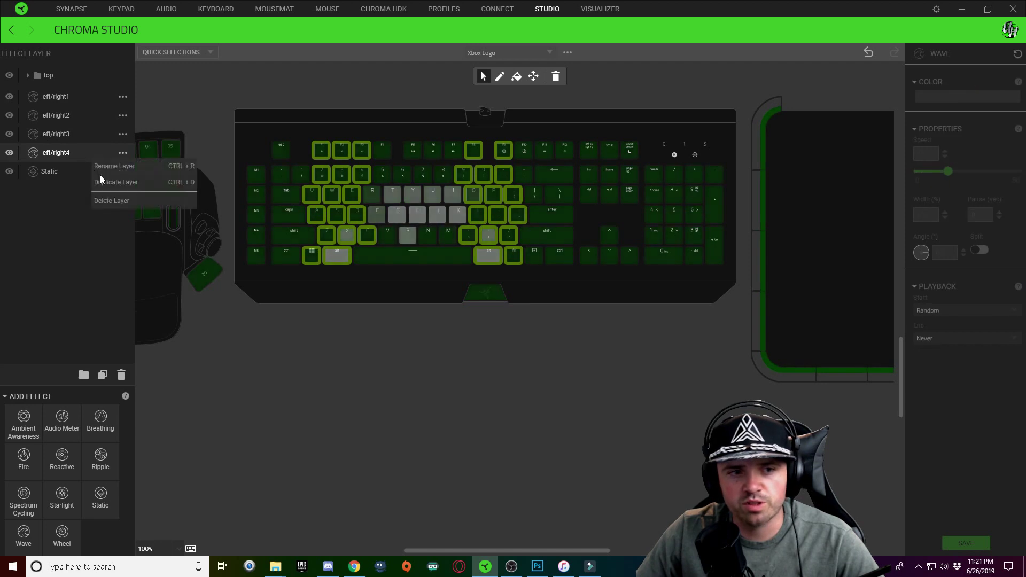
left_click(108, 181)
double_click(76, 78)
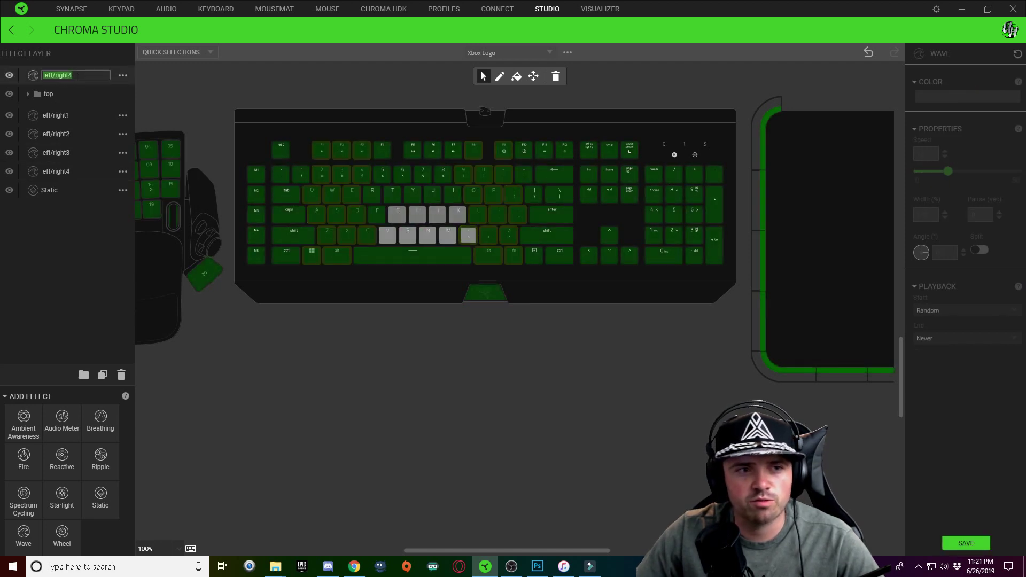
type("left/right5")
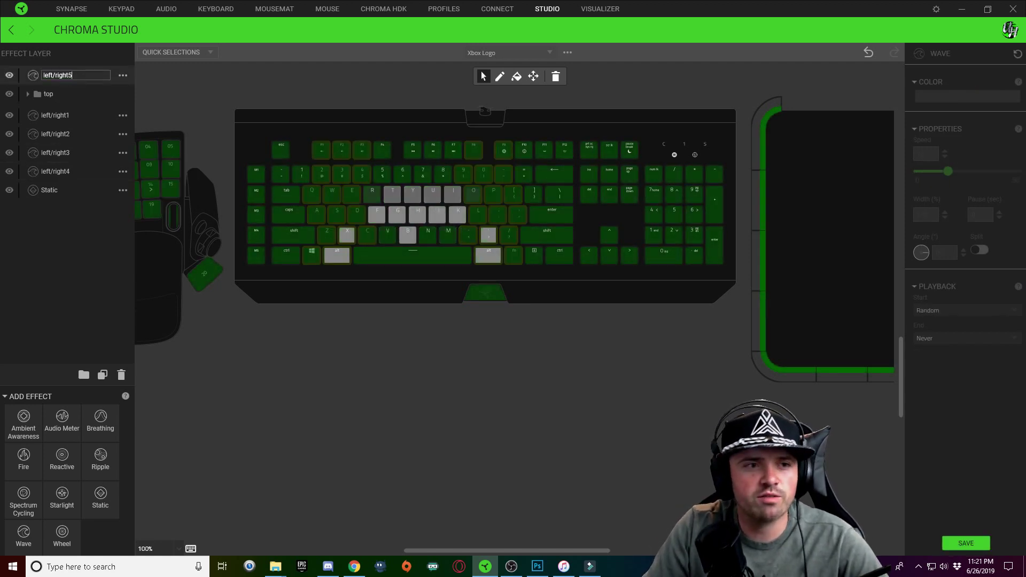
key("Return")
Move the left/right5 layer's key selection outward, dropping C and the other innermost keys, and extend its white gradient band further toward the start
left_click(372, 239)
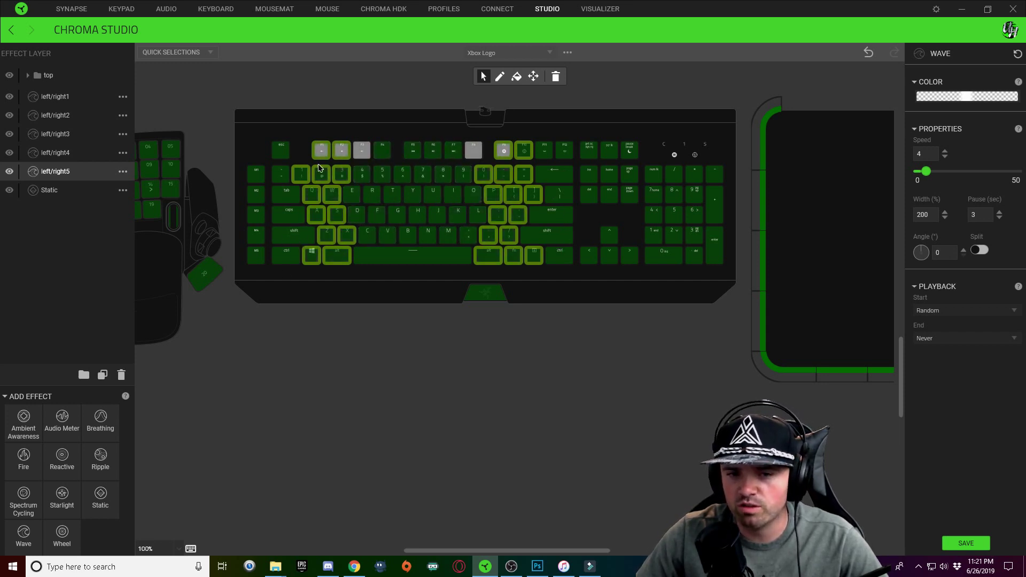
left_click(958, 98)
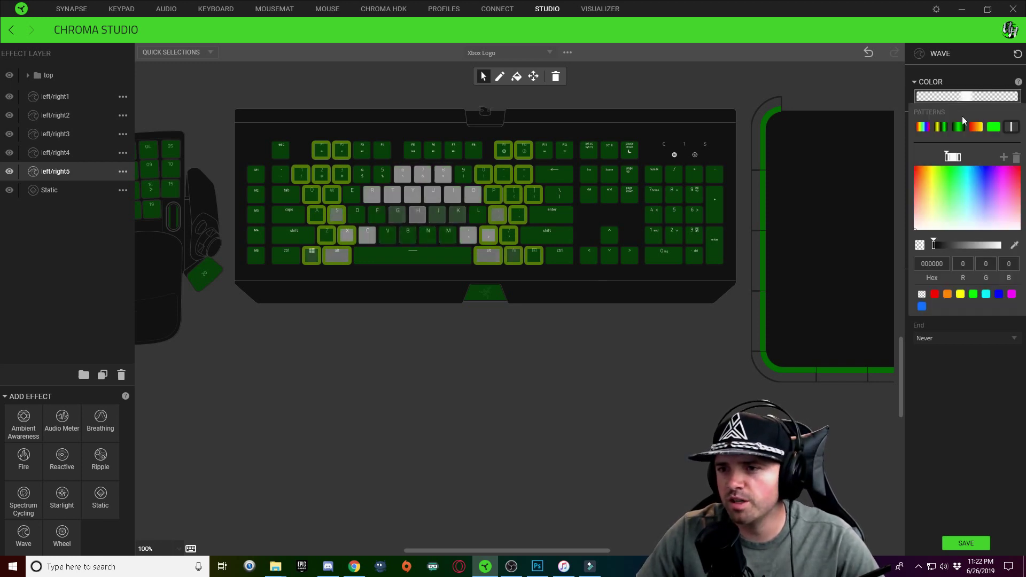
left_click(947, 158)
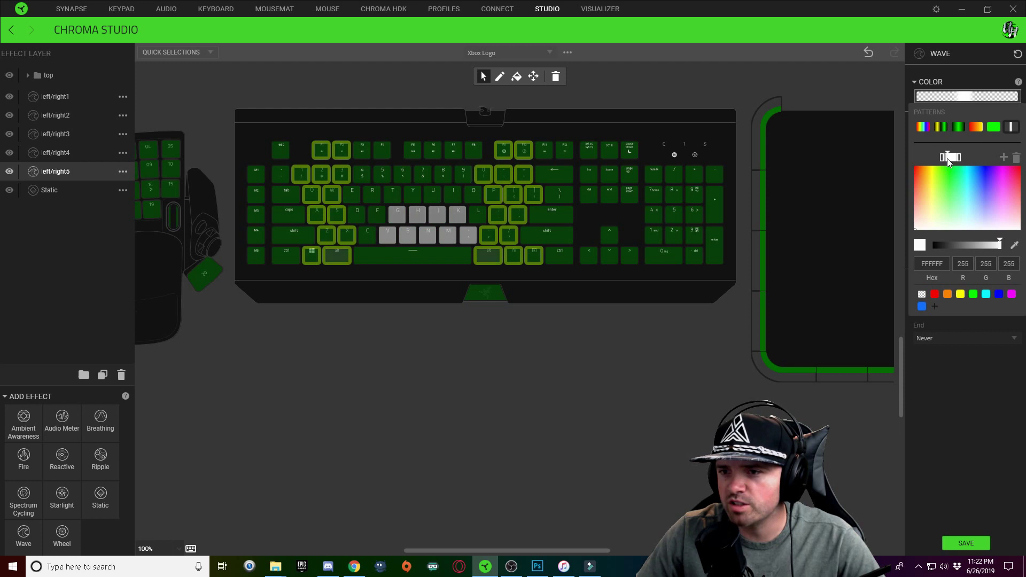
left_click(942, 158)
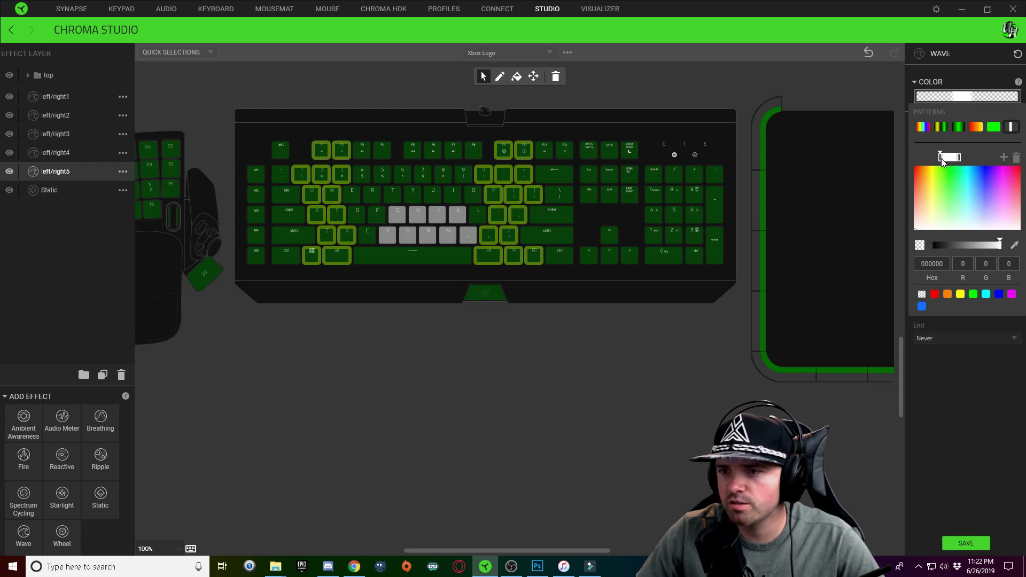
Duplicate the left/right5 layer, place the copy above the Static layer and rename it "left/right6"
left_click(123, 171)
left_click(95, 193)
left_click_drag(74, 166, 65, 195)
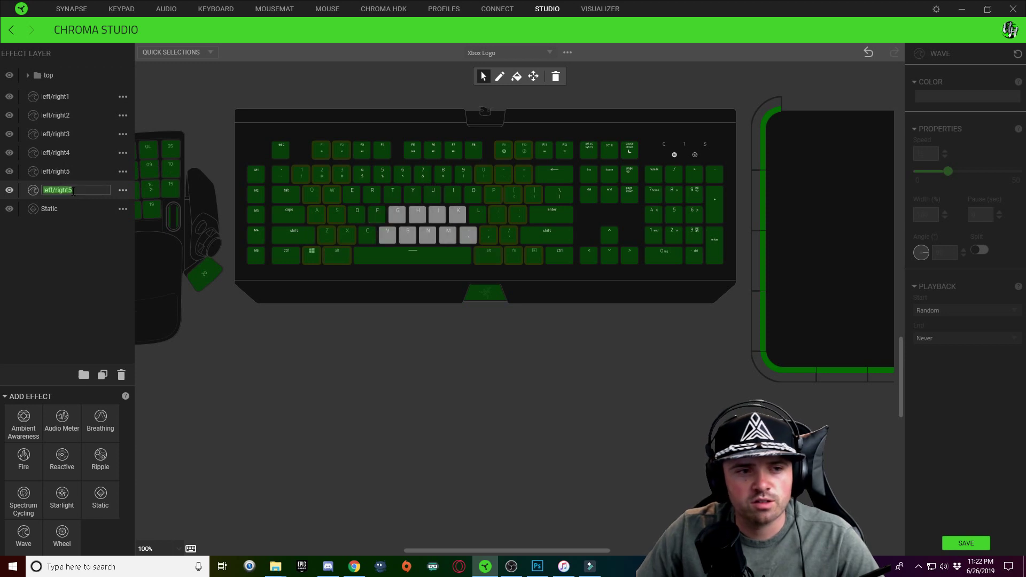
double_click(72, 191)
type("6")
key("Return")
Remove the inner keys F2, 3, W, S, X, 0, P, semicolon, period and both Alt keys from the left/right6 layer
mouse_move(350, 239)
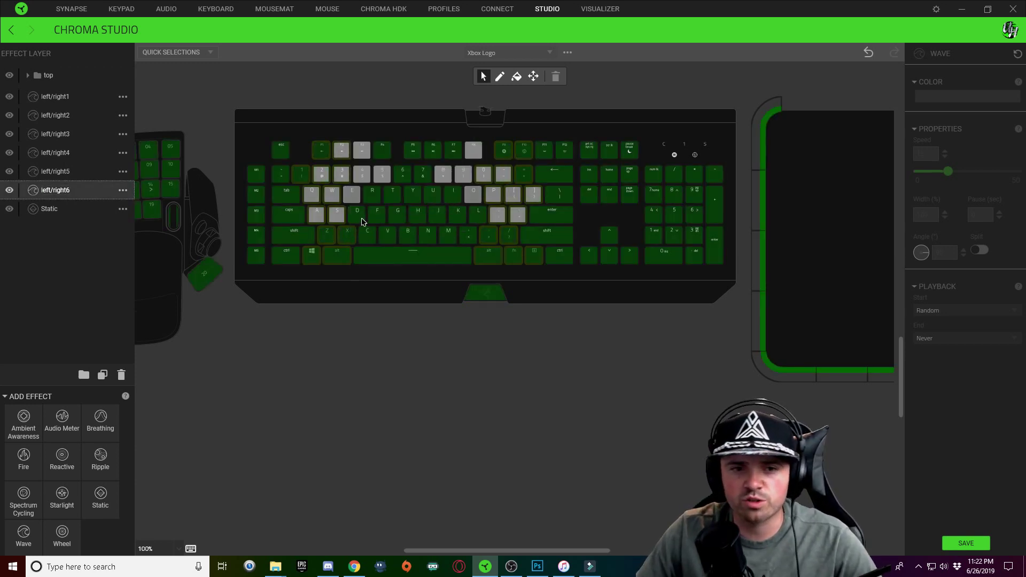
left_click(345, 258)
left_click(352, 234)
left_click_drag(337, 198, 345, 178)
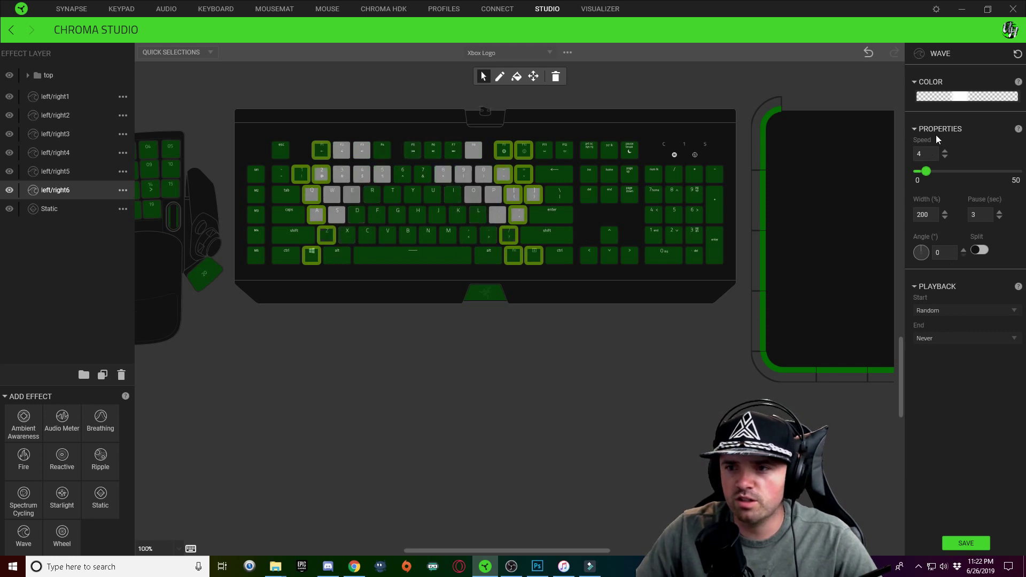
Move the leading edge of the left/right6 layer's white gradient band further toward the start
left_click(946, 96)
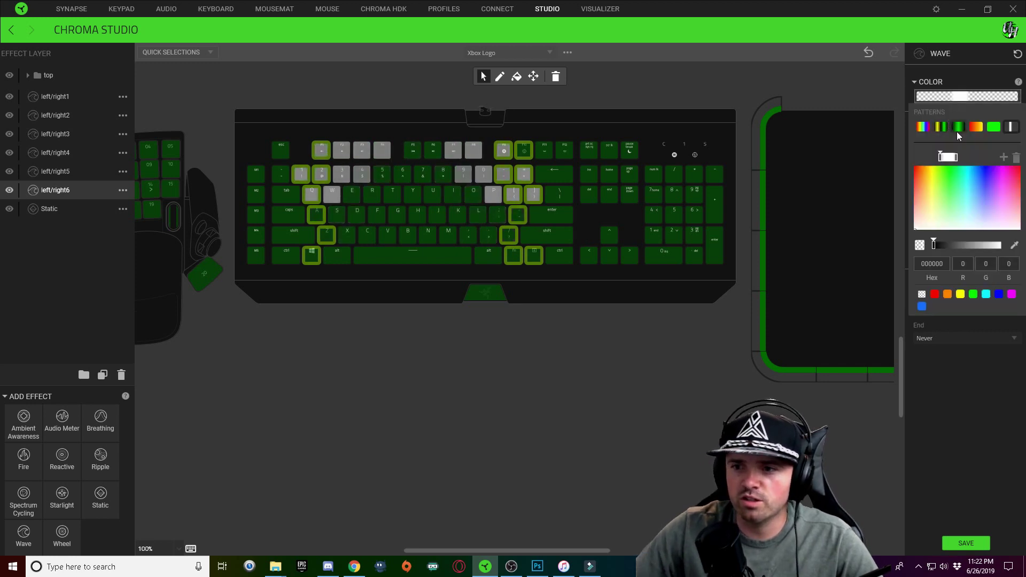
left_click_drag(941, 161, 937, 160)
left_click(935, 159)
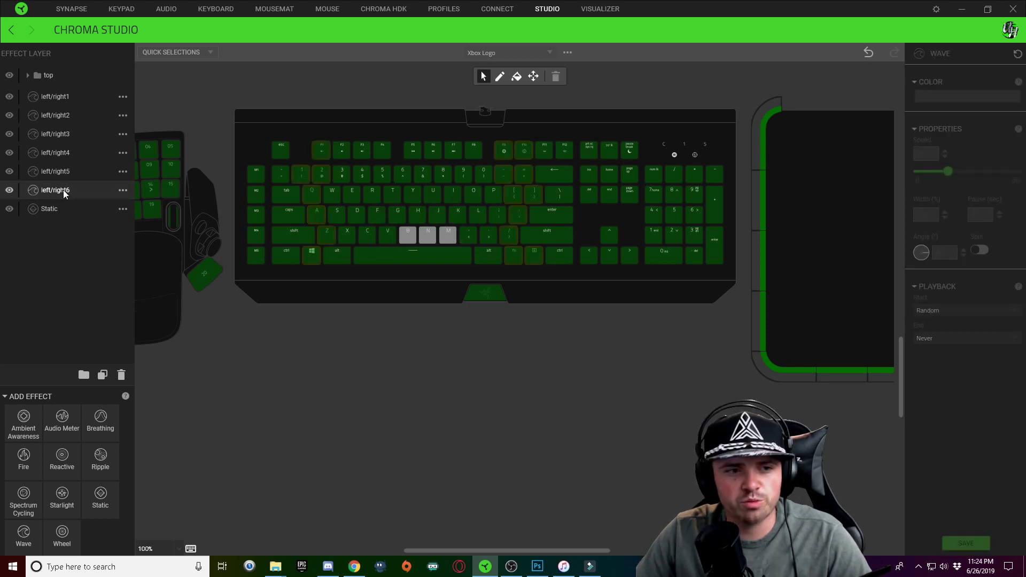
Duplicate the left/right6 layer, rename the copy "left/right7" and place it below left/right6
right_click(64, 191)
left_click(91, 214)
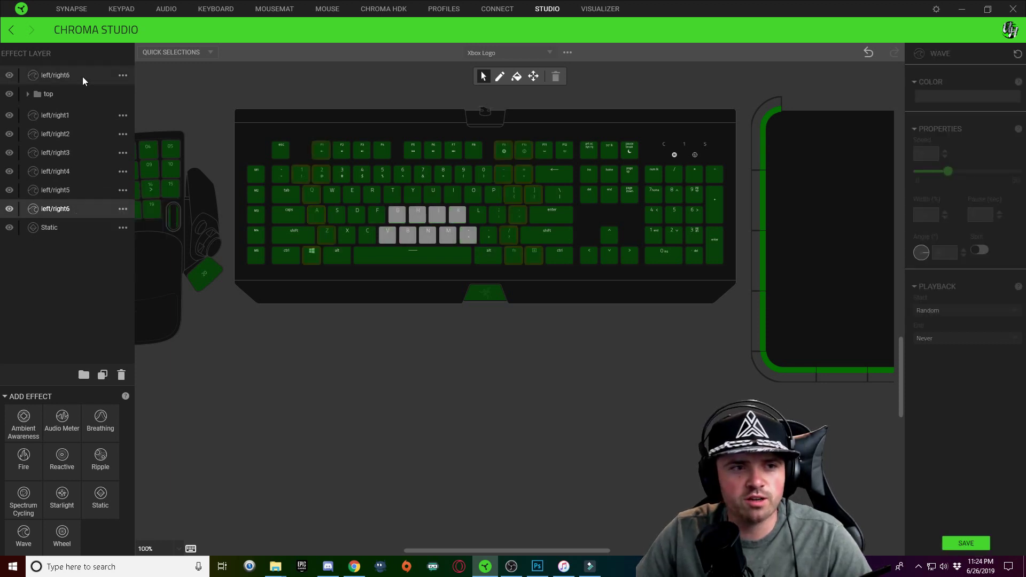
double_click(79, 78)
key("BackSpace")
type("7")
key("Return")
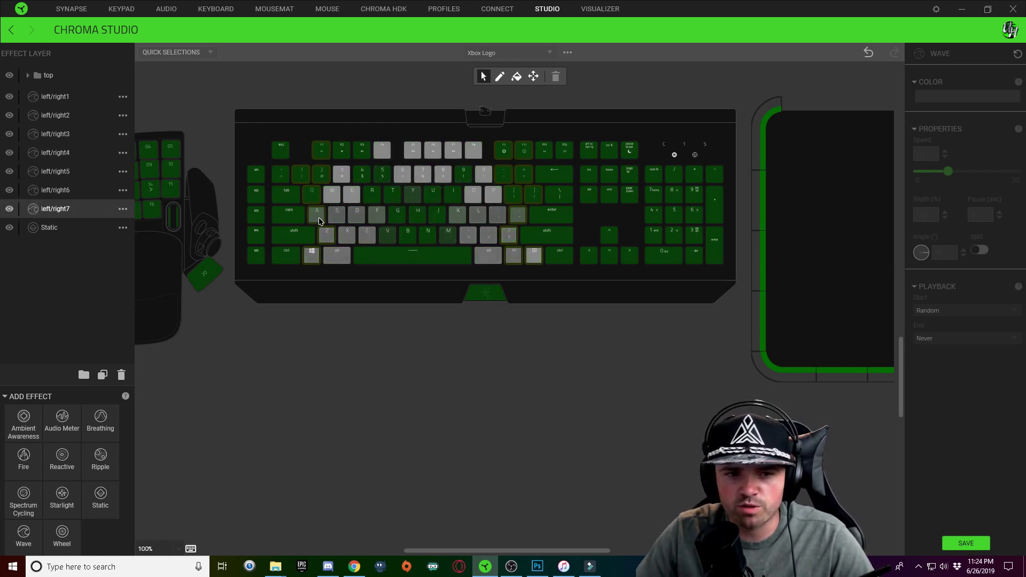
Remove the inner keys F1, 2, A, Z, F9, hyphen, [, apostrophe, slash and Fn from the left/right7 layer
right_click(318, 220)
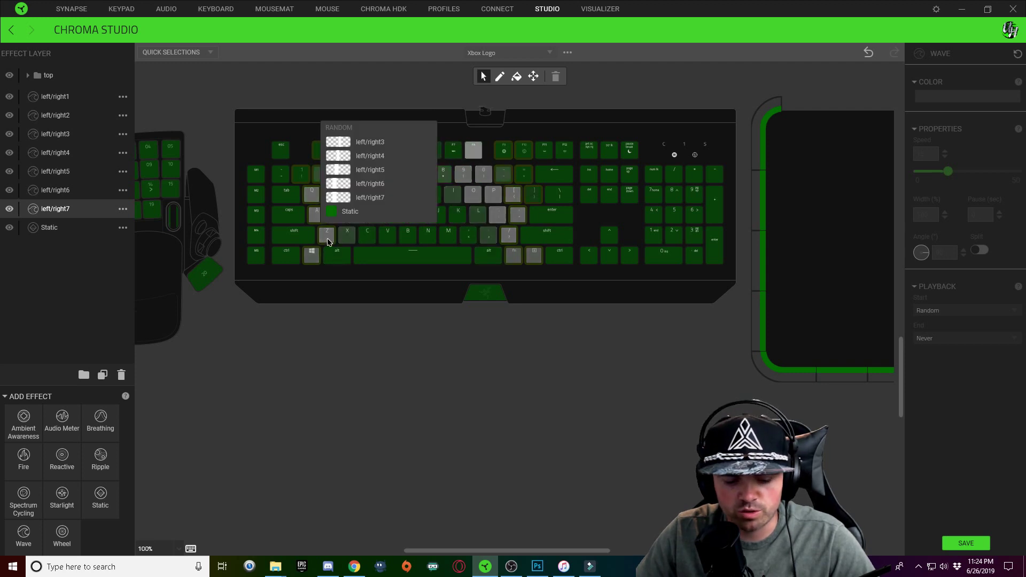
left_click(328, 235)
left_click(319, 217)
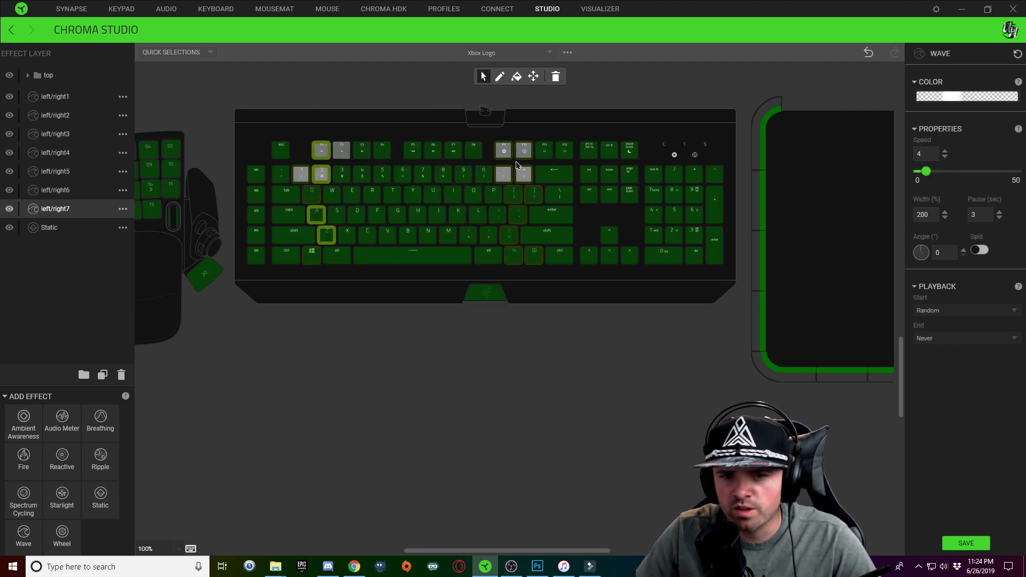
left_click(511, 239)
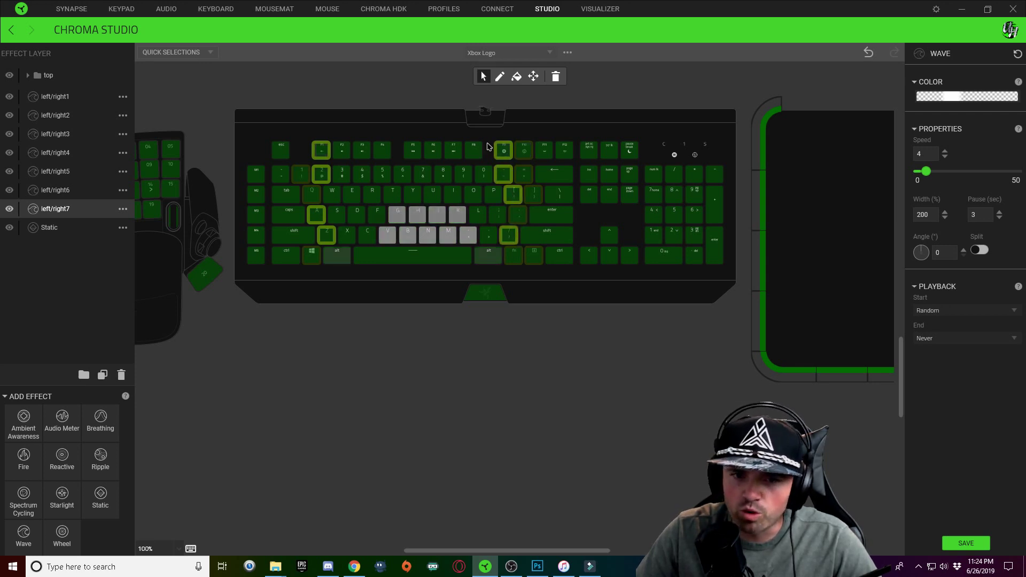
left_click(518, 259)
left_click(516, 219)
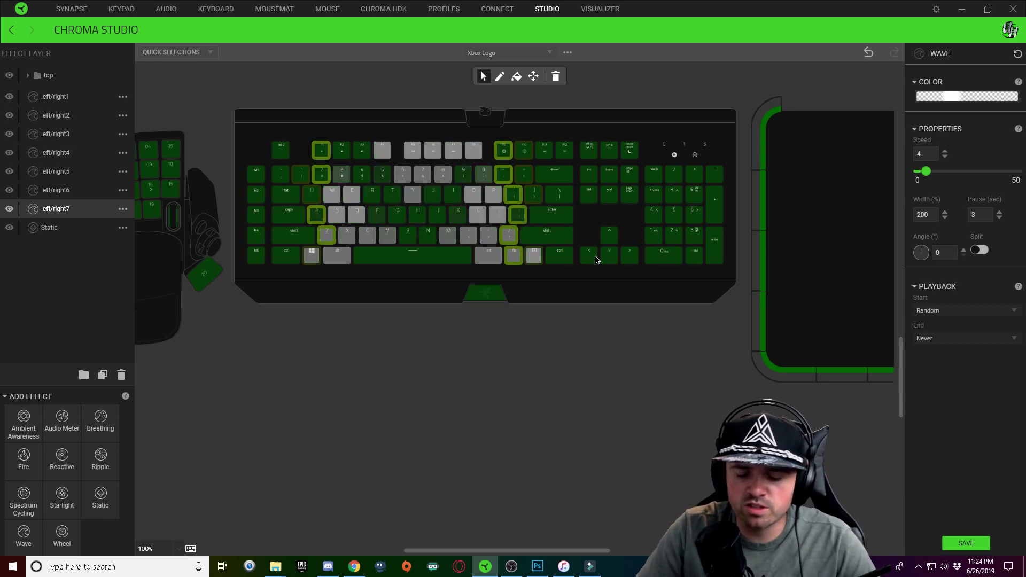
key("Delete")
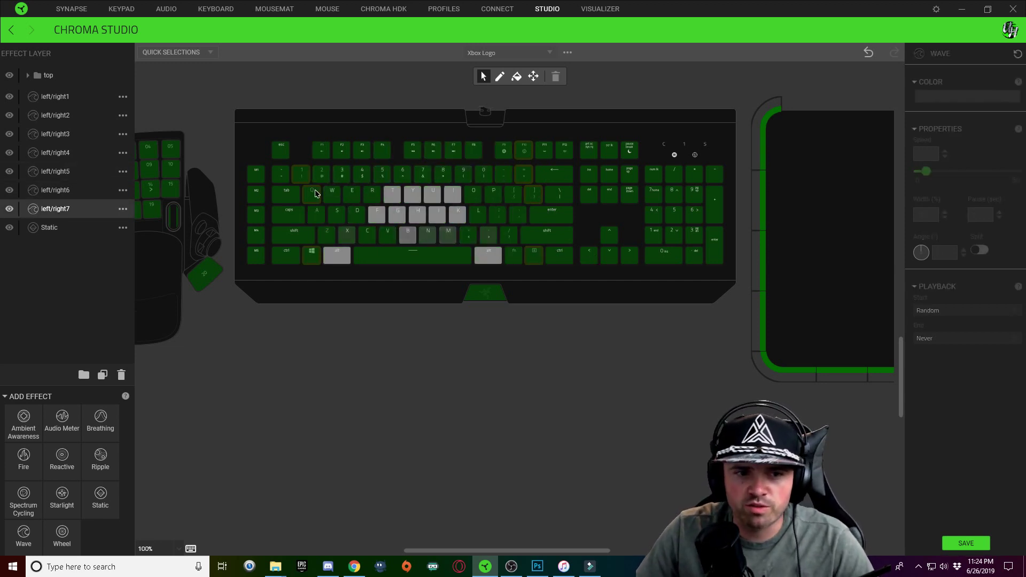
Shift the white gradient band of the left/right7 layer further toward the start
left_click(53, 209)
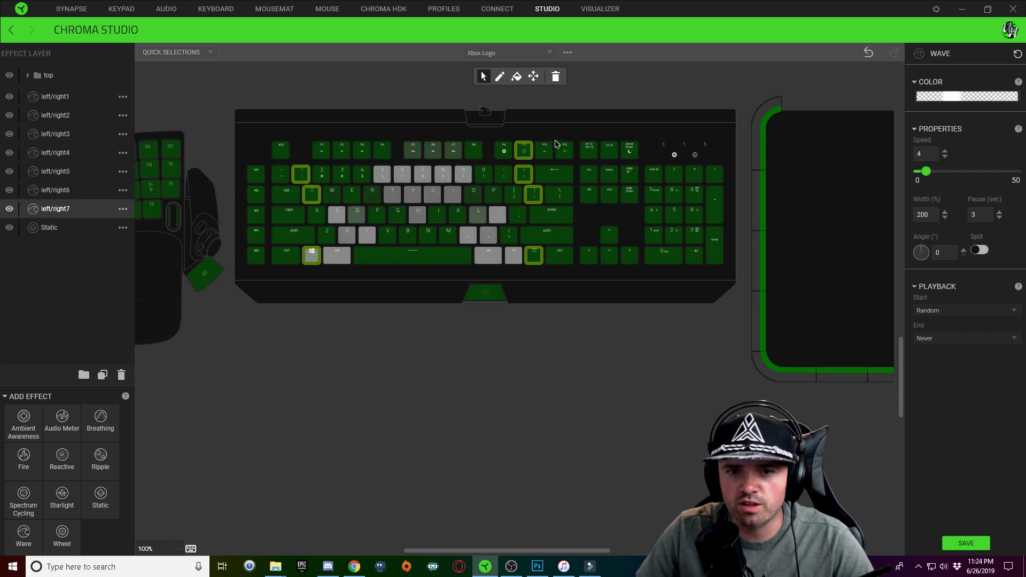
left_click(930, 96)
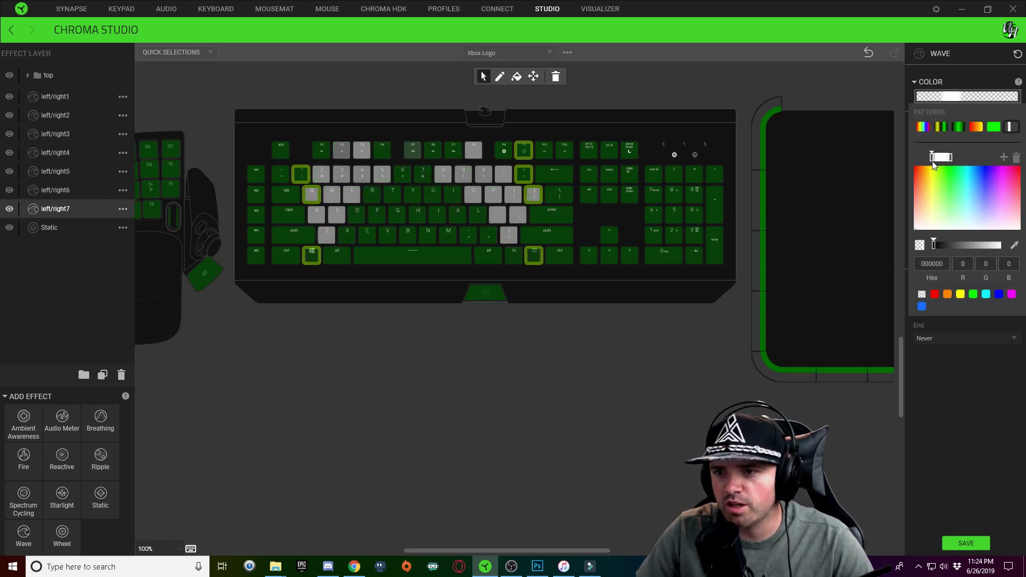
left_click(932, 160)
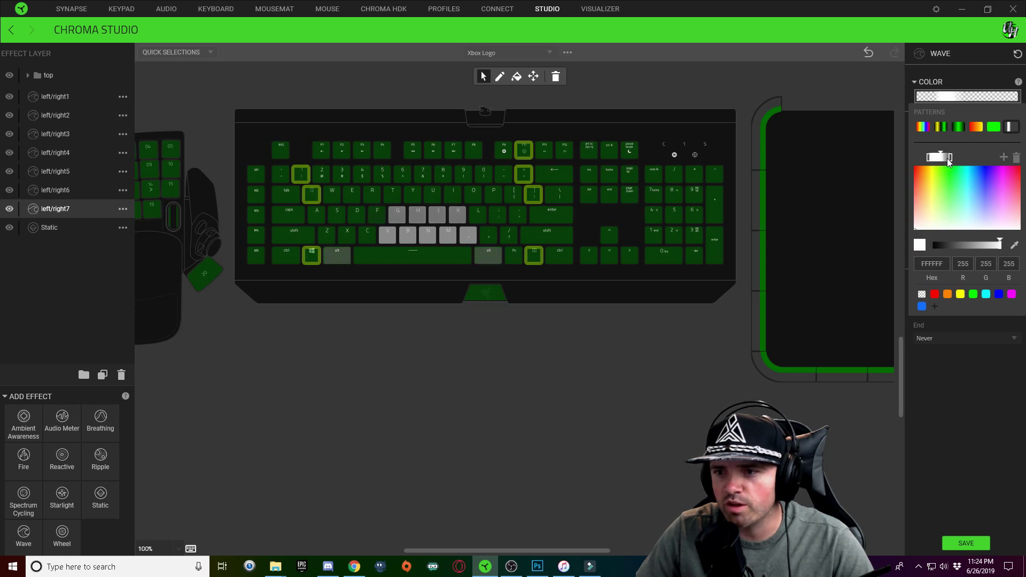
Select the left/right5 layer and open its layer options
left_click(63, 169)
right_click(63, 169)
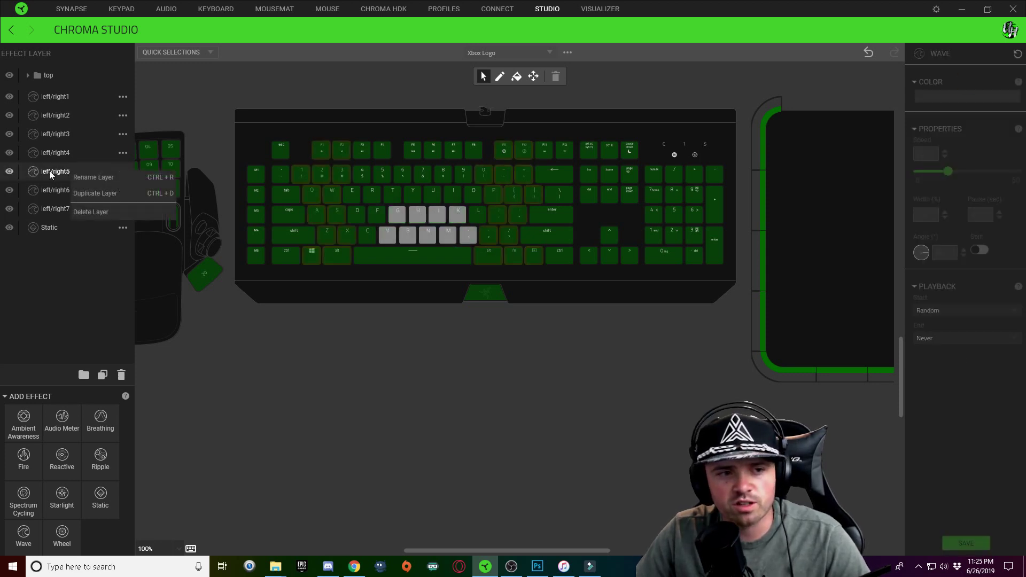
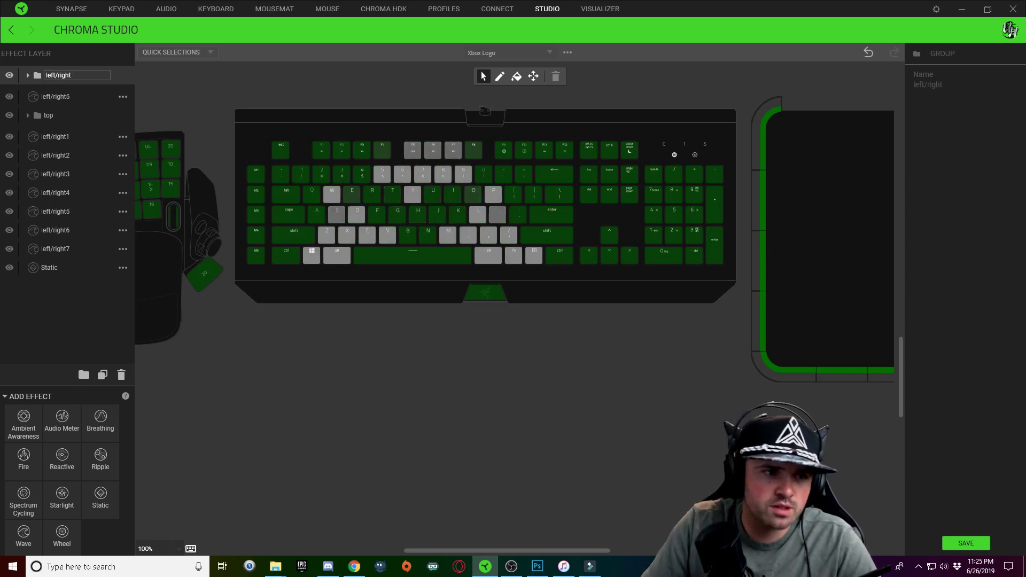
Move layers left/right1 through left/right7 into the left/right group and place the group between the top group and the Static layer
key("Return")
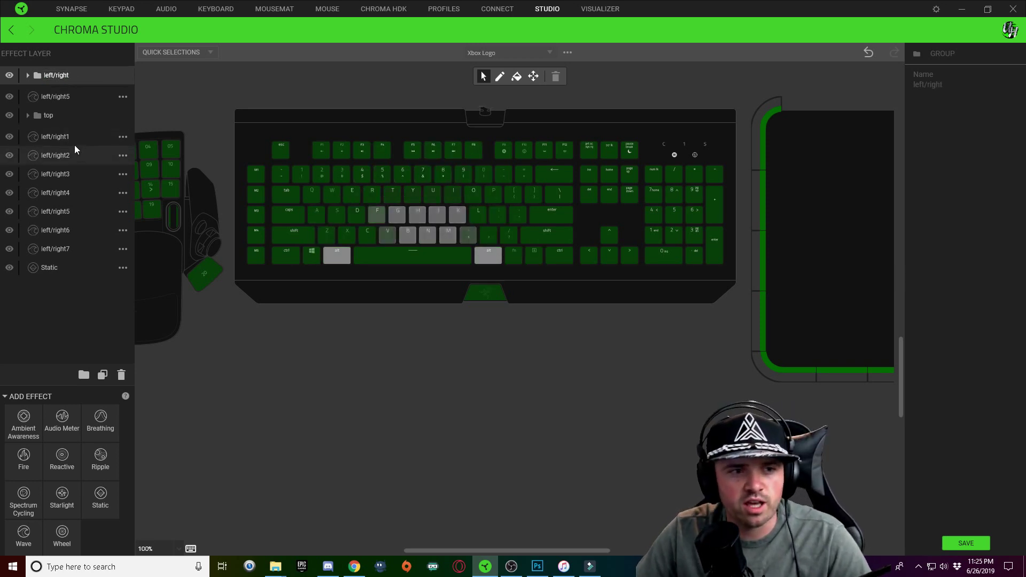
left_click_drag(54, 140, 55, 77)
left_click_drag(56, 129, 56, 75)
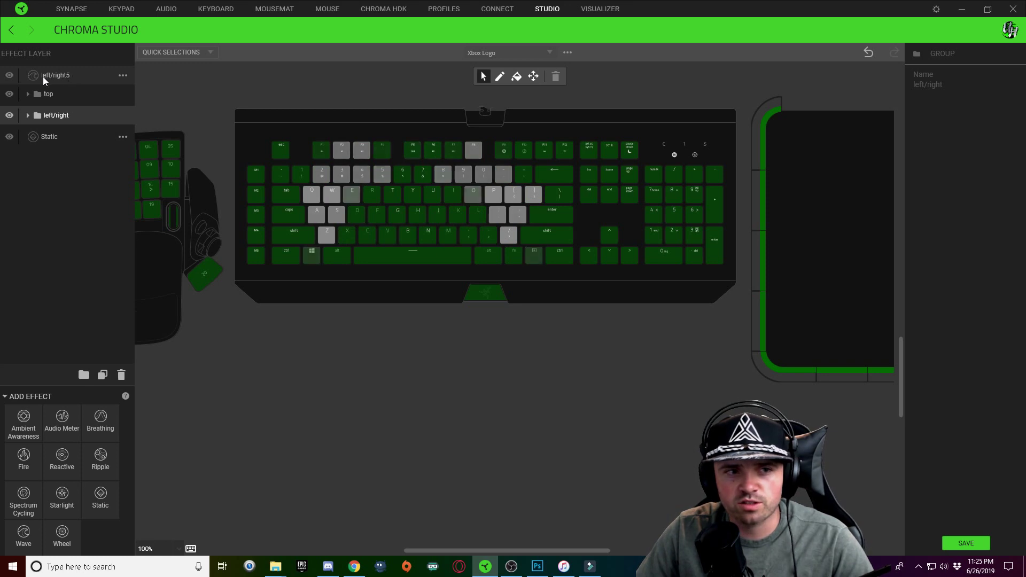
Rename the ungrouped left/right5 copy as "bottom" and place it below the left/right group
double_click(79, 77)
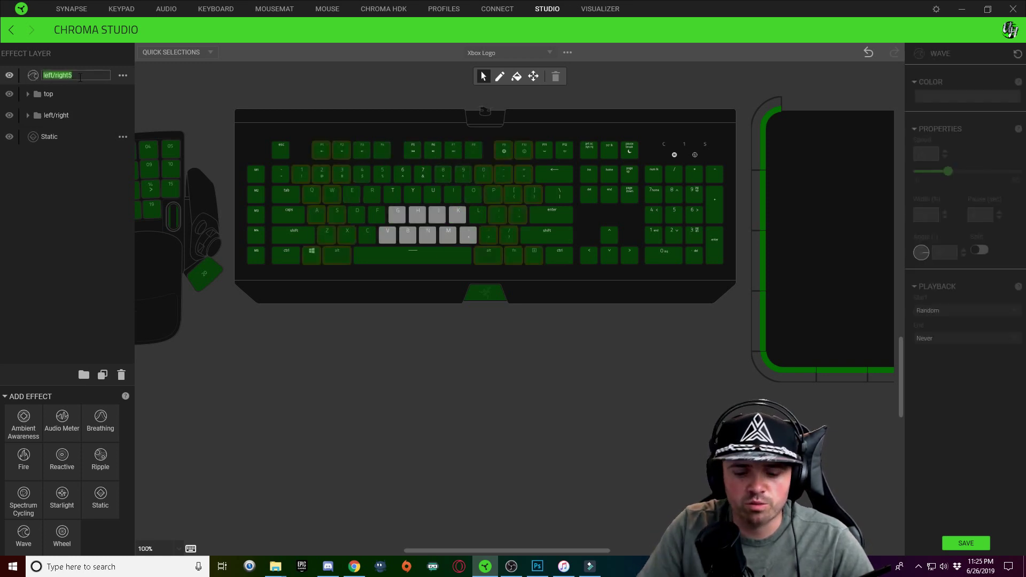
type("bottom")
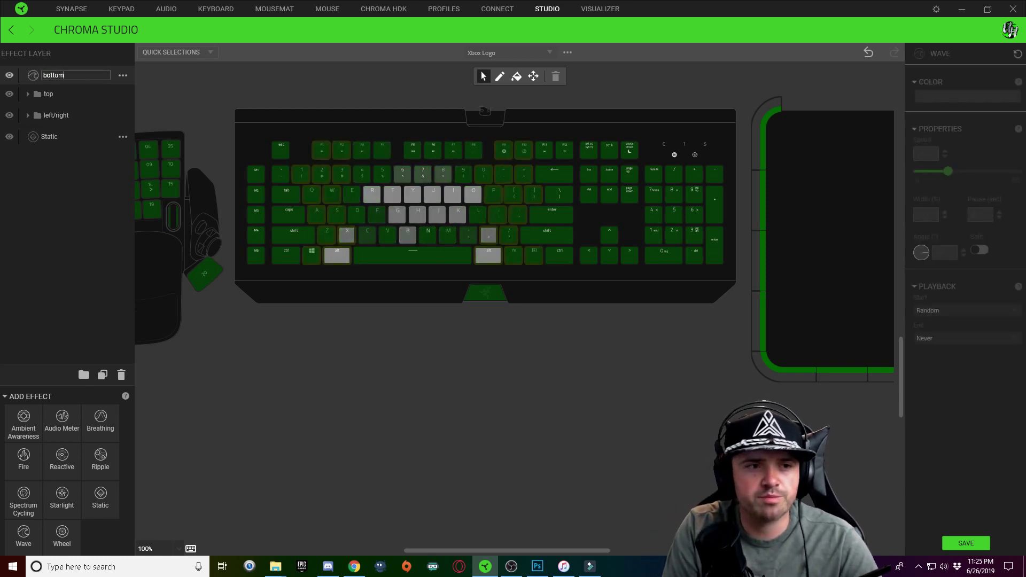
key("Return")
left_click(62, 119)
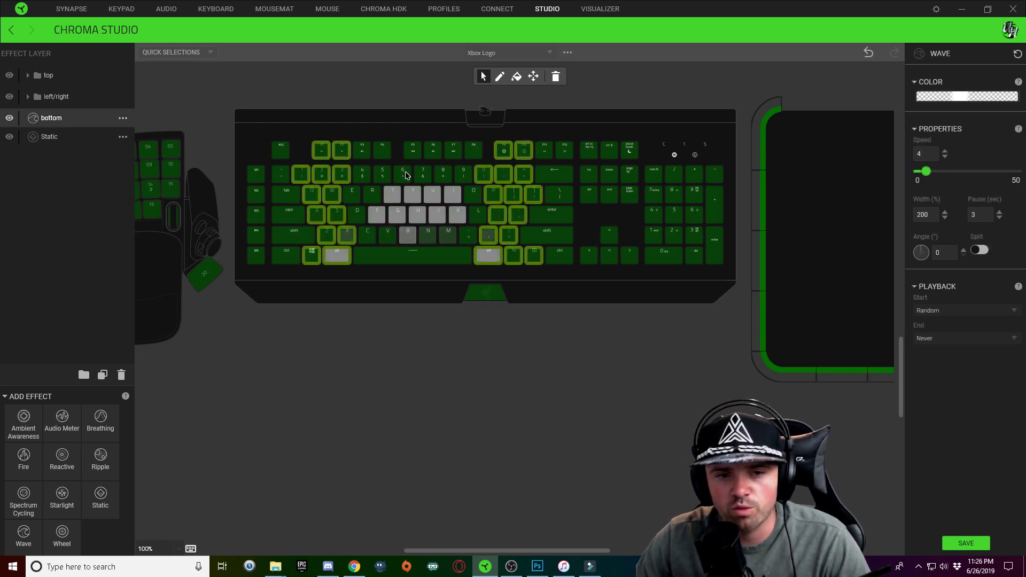
Replace the bottom layer's key assignment with the center column B, H, Y, 7 and F5
left_click_drag(417, 238, 409, 161)
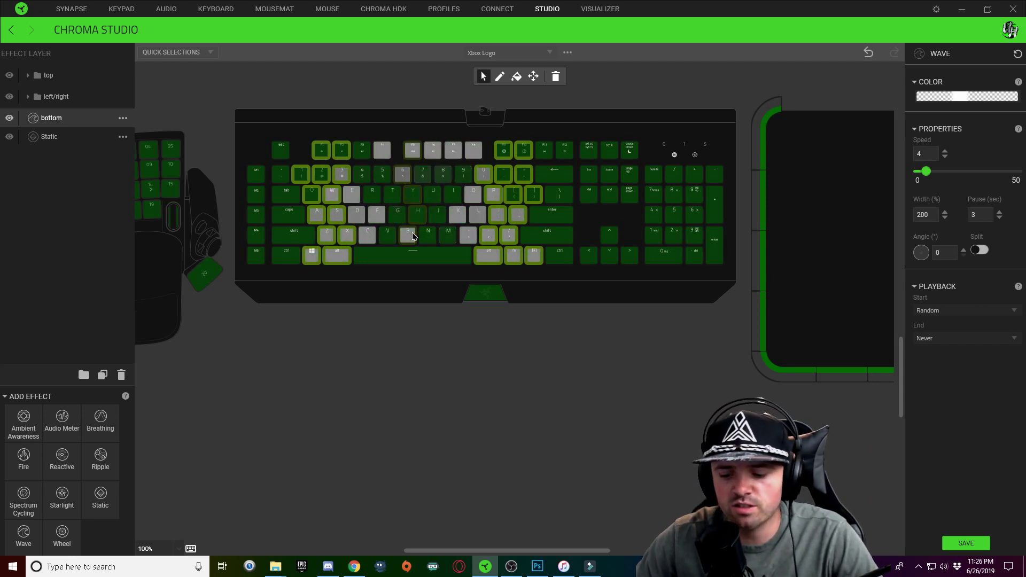
left_click(429, 286)
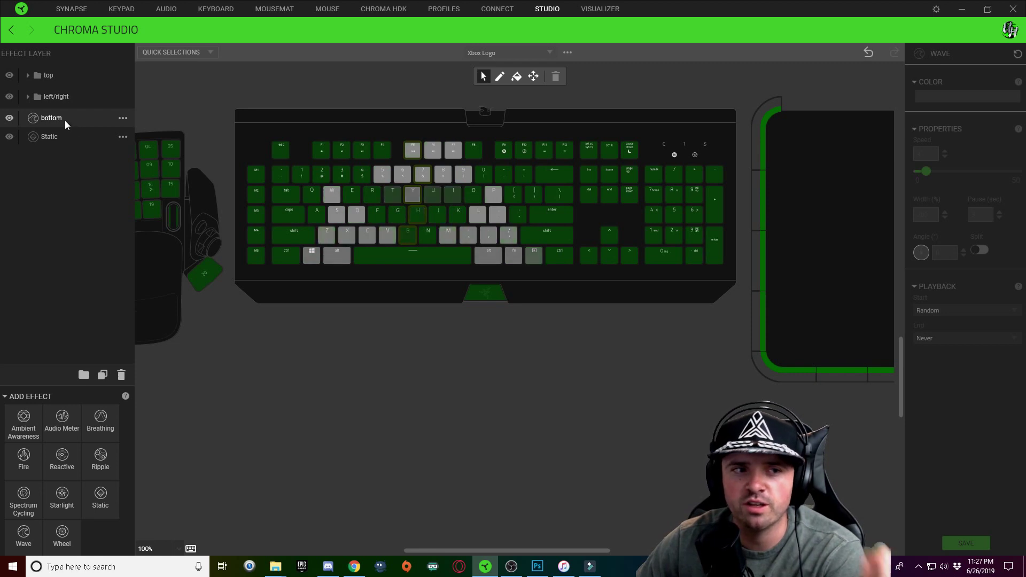
Duplicate the bottom layer as "bottom 2" and add keys N, J, U, 8, F6, 6, T, G and V to the copy
right_click(71, 148)
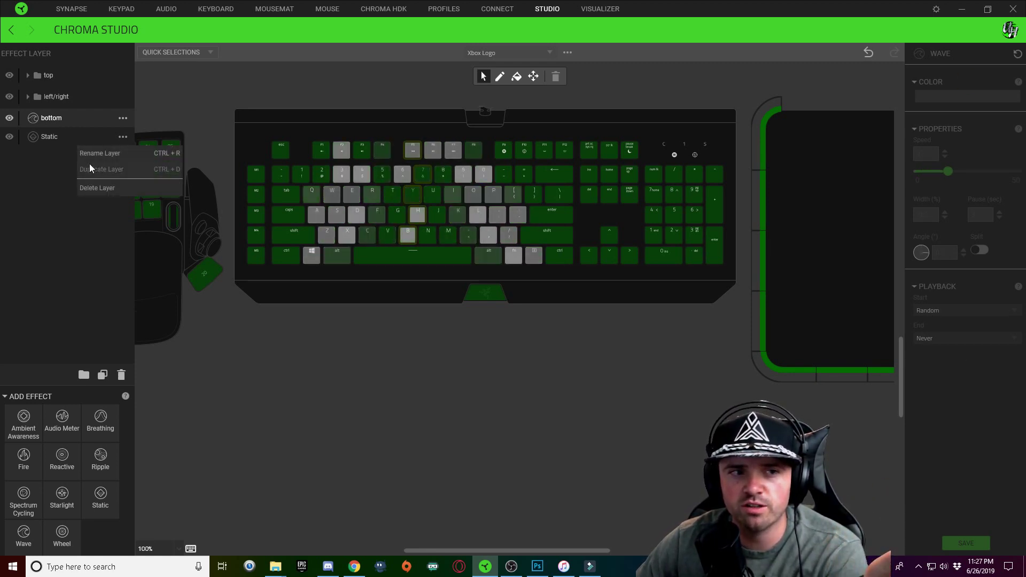
left_click(88, 161)
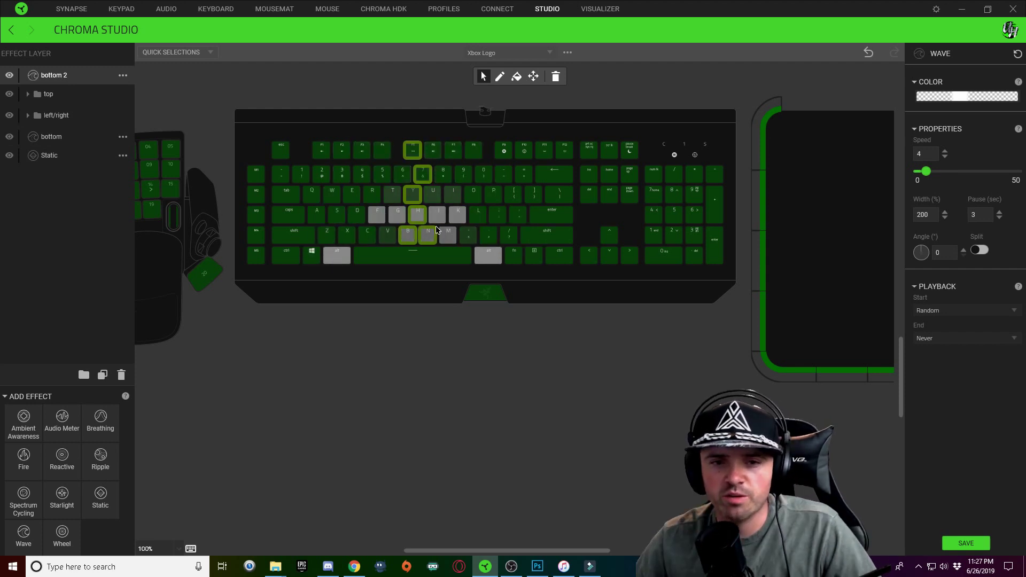
left_click(429, 235)
left_click(434, 196)
left_click(441, 175)
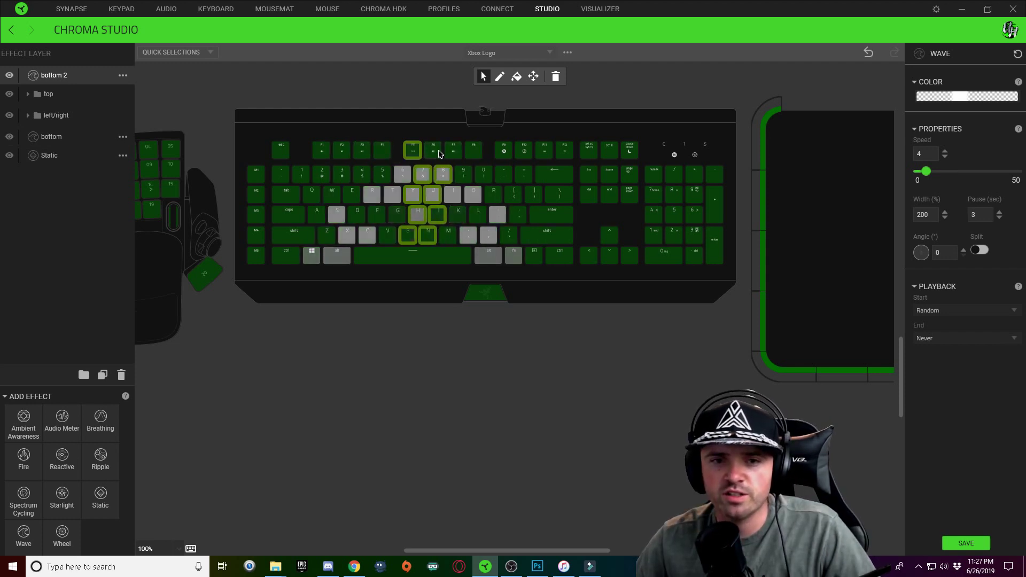
left_click(437, 152)
mouse_move(408, 172)
left_mouse_down()
mouse_move(393, 193)
mouse_move(390, 243)
left_mouse_up()
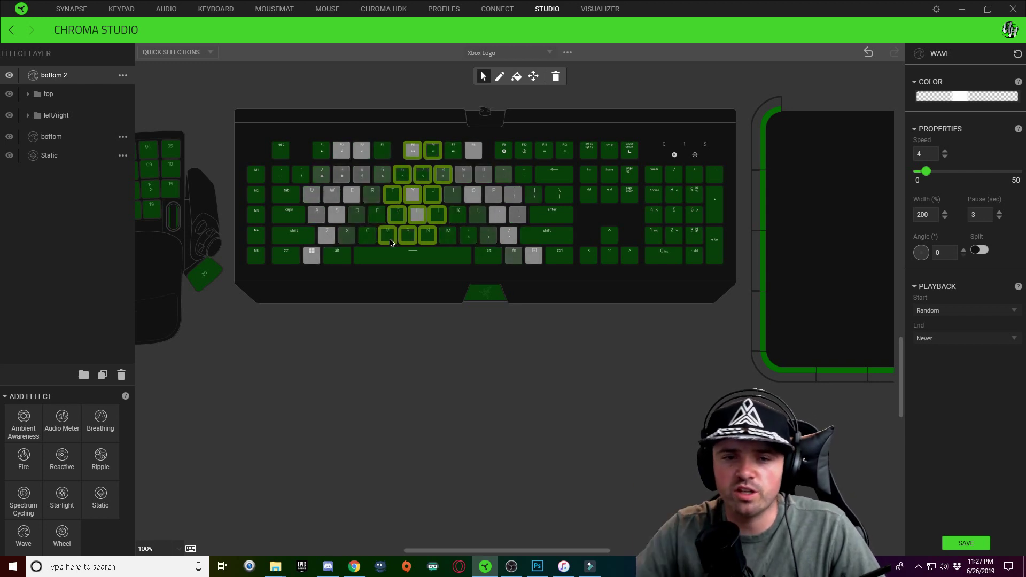
right_click(390, 243)
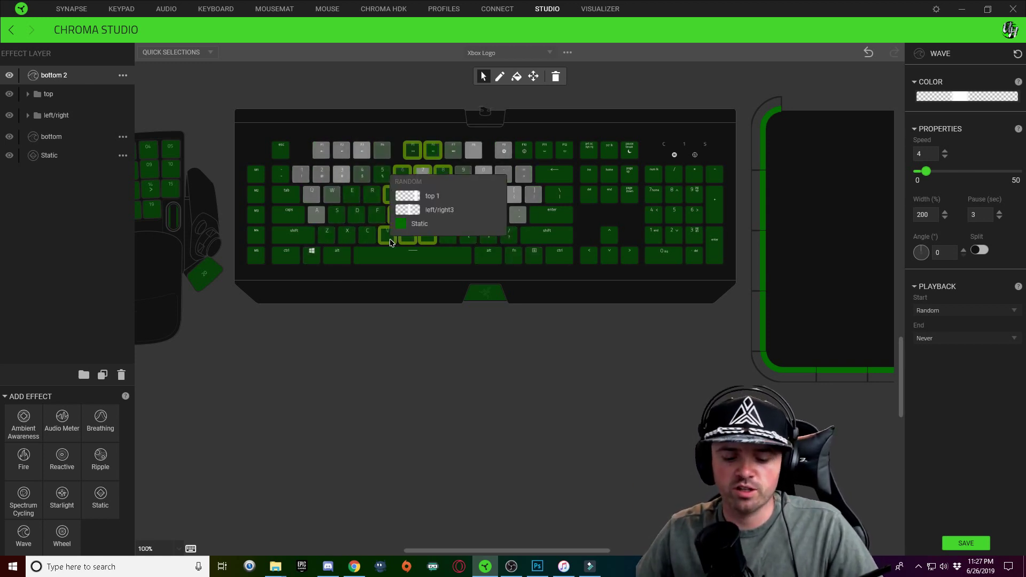
Shift the white gradient band of the bottom 2 layer toward the start and save the effect
left_click(957, 97)
left_click(950, 157)
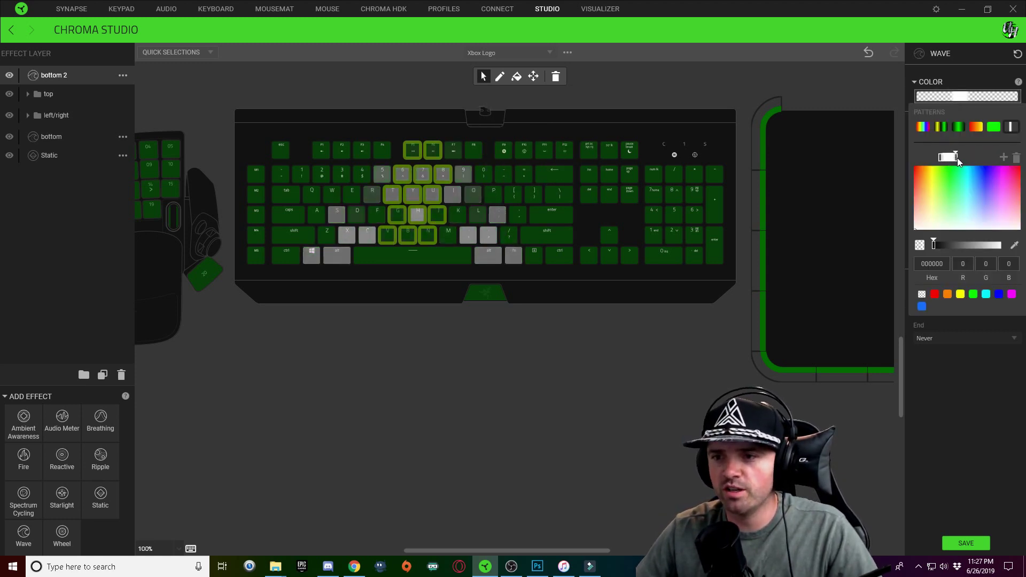
left_click(951, 160)
left_click_drag(951, 160, 939, 159)
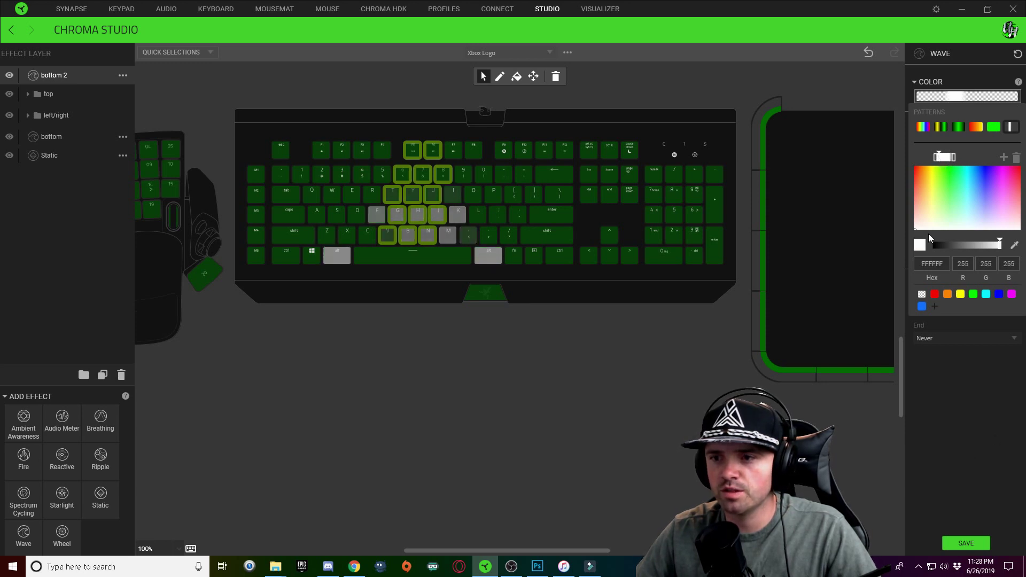
left_click(969, 543)
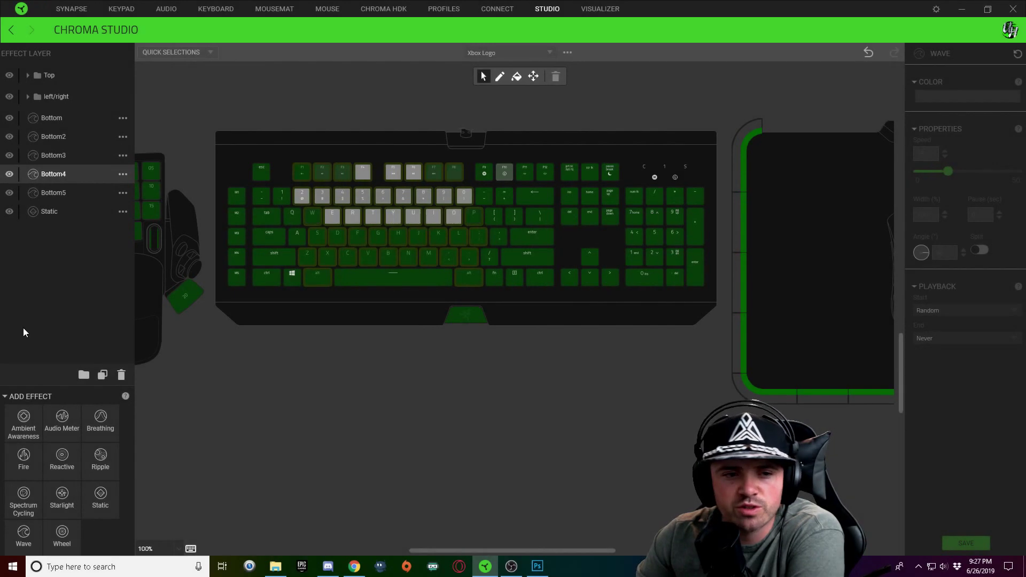
Create a group named "Bottom", move layers Bottom through Bottom5 into it and place it below the left/right group
left_click(84, 375)
double_click(69, 74)
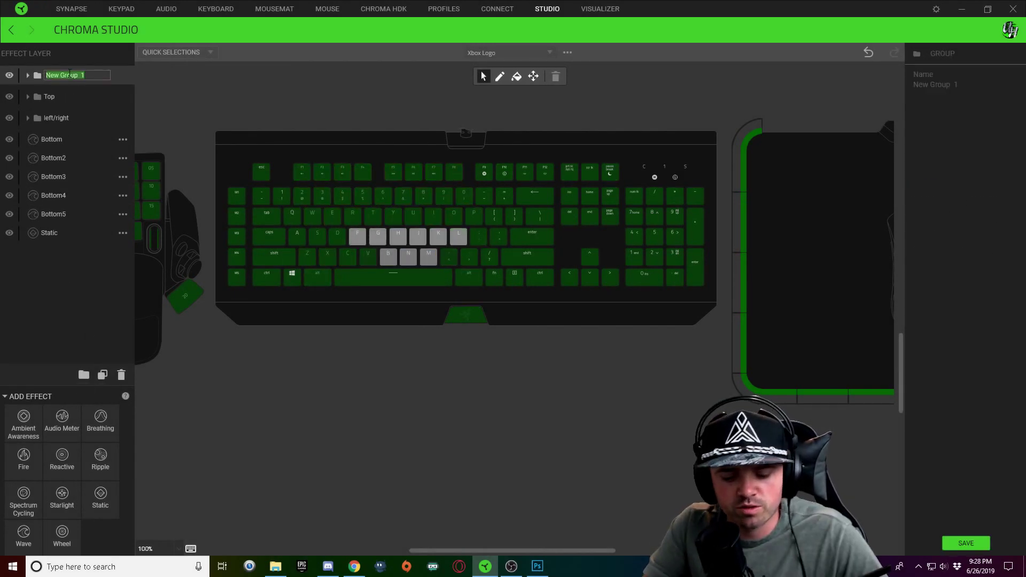
type("Bottom")
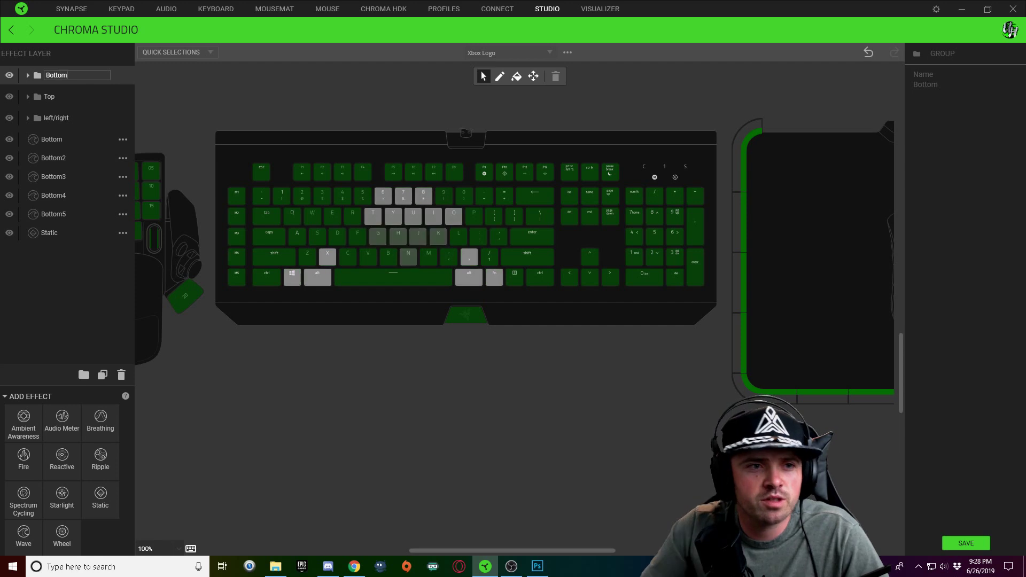
key("Return")
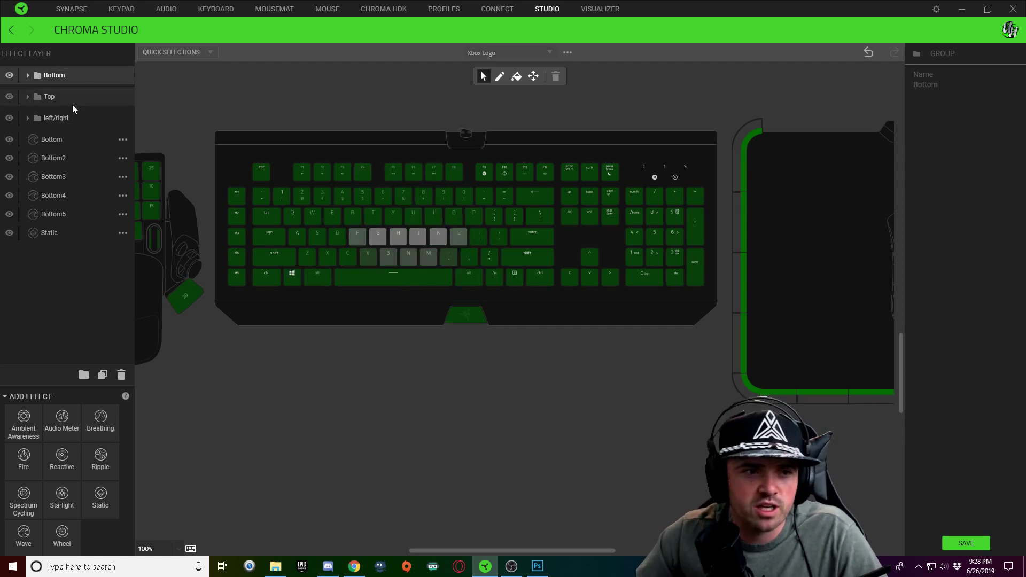
left_click_drag(50, 139, 52, 80)
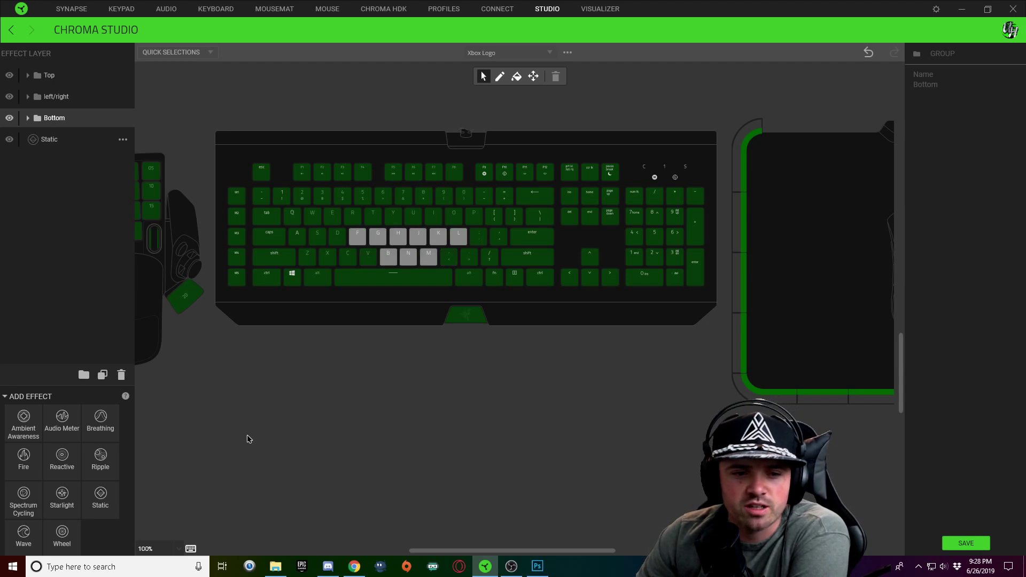
Add an Audio Meter layer and apply the blue-white-red gradient pattern to its selected lights
left_click(78, 420)
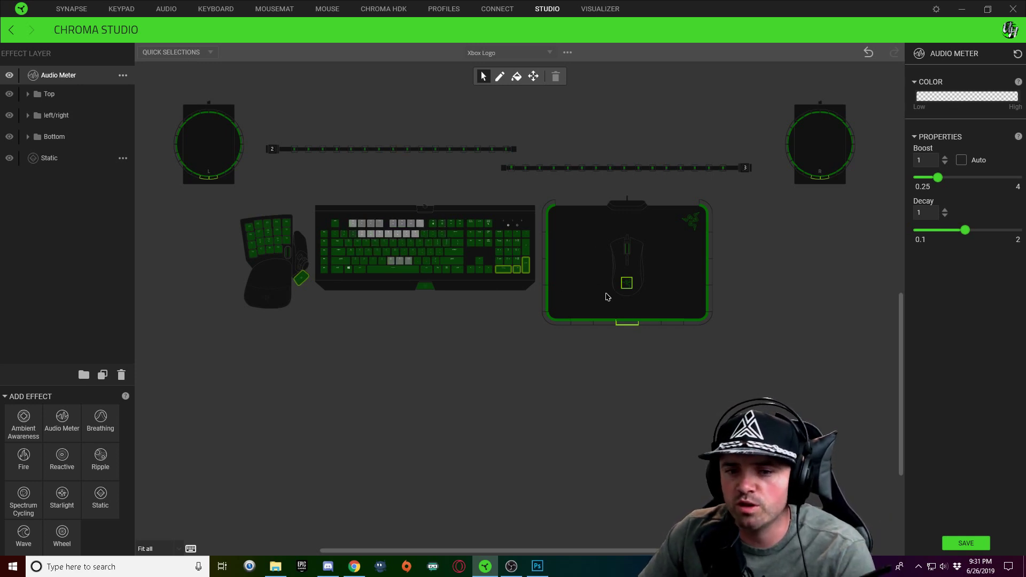
left_click(948, 98)
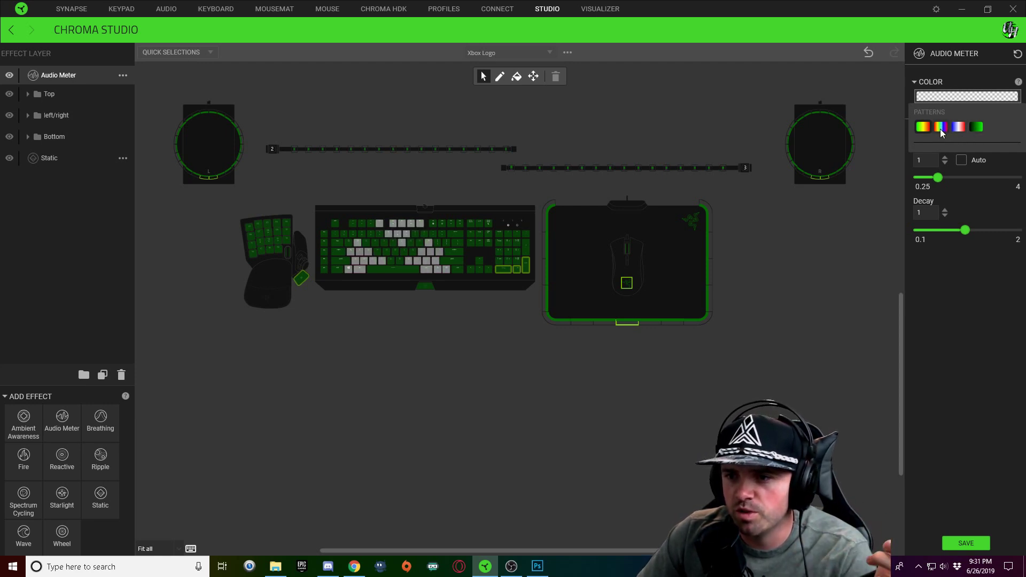
left_click(958, 128)
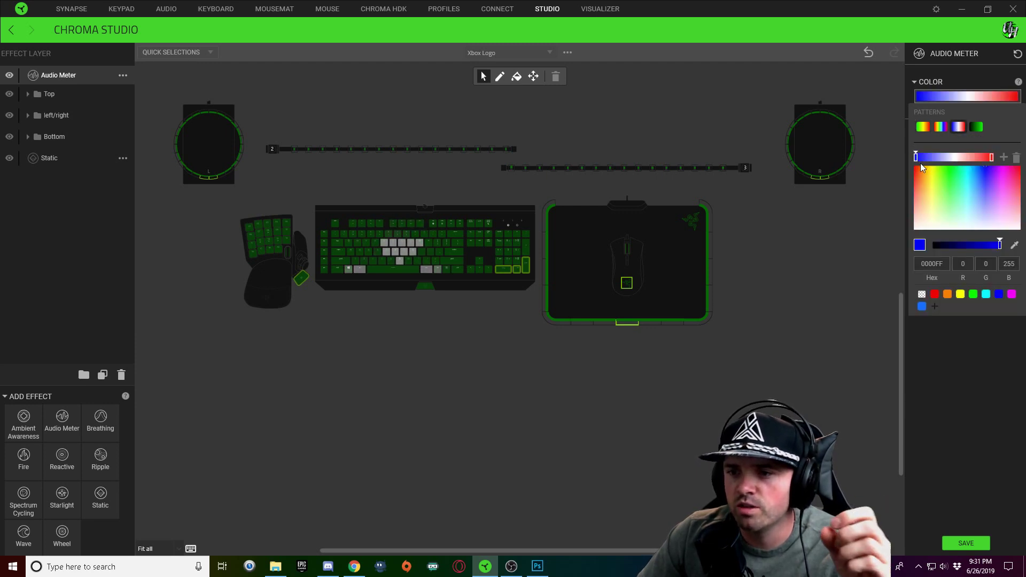
Add an extra blue stop and an extra white stop to the Audio Meter gradient
left_click(953, 158)
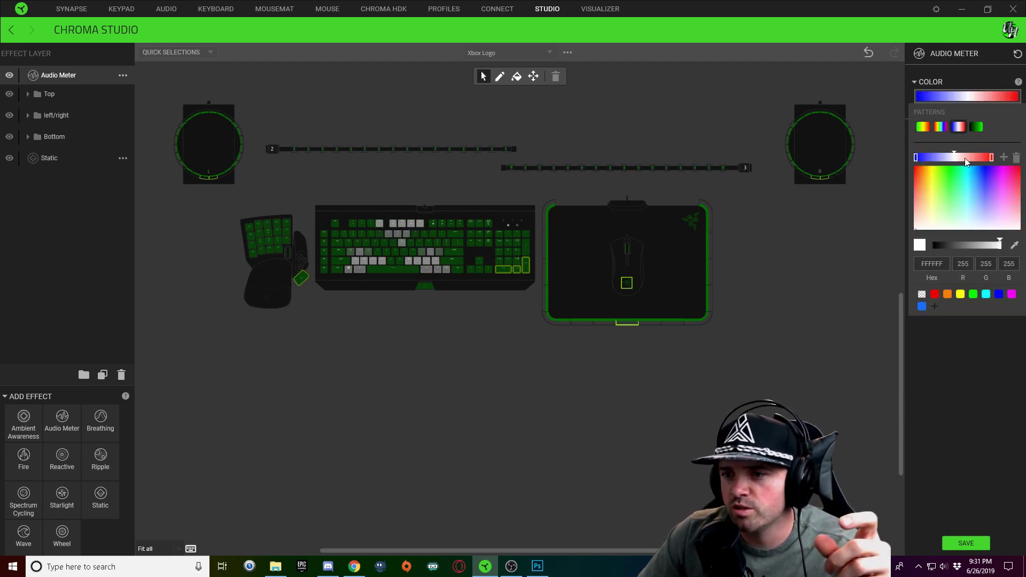
left_click(992, 159)
left_click(916, 159)
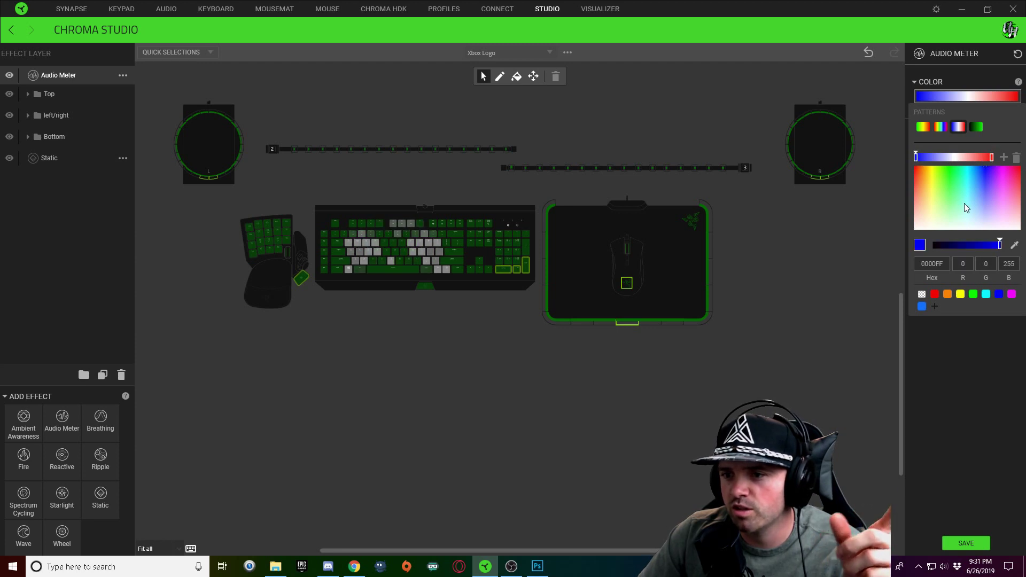
left_click(1005, 158)
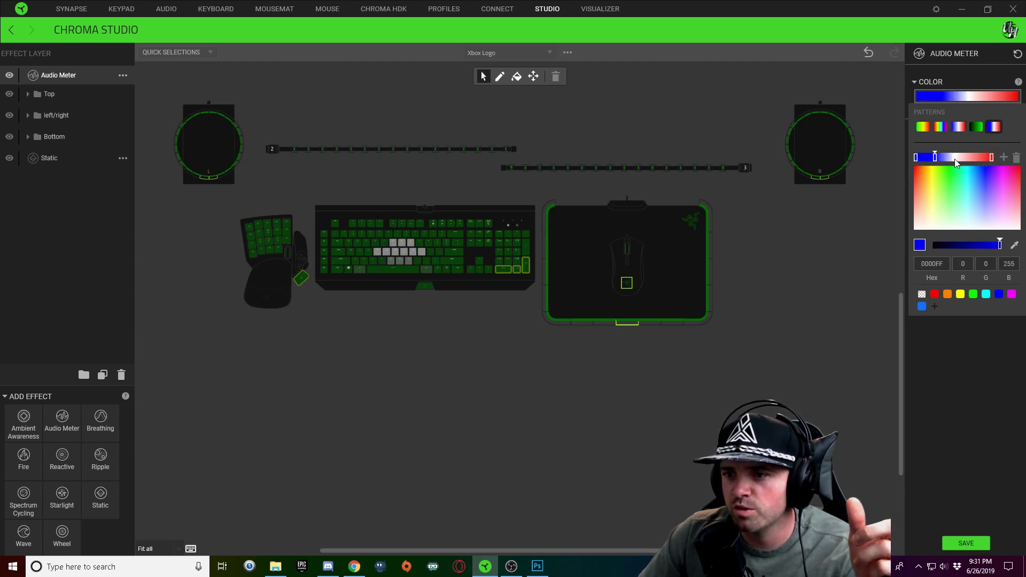
left_click(955, 159)
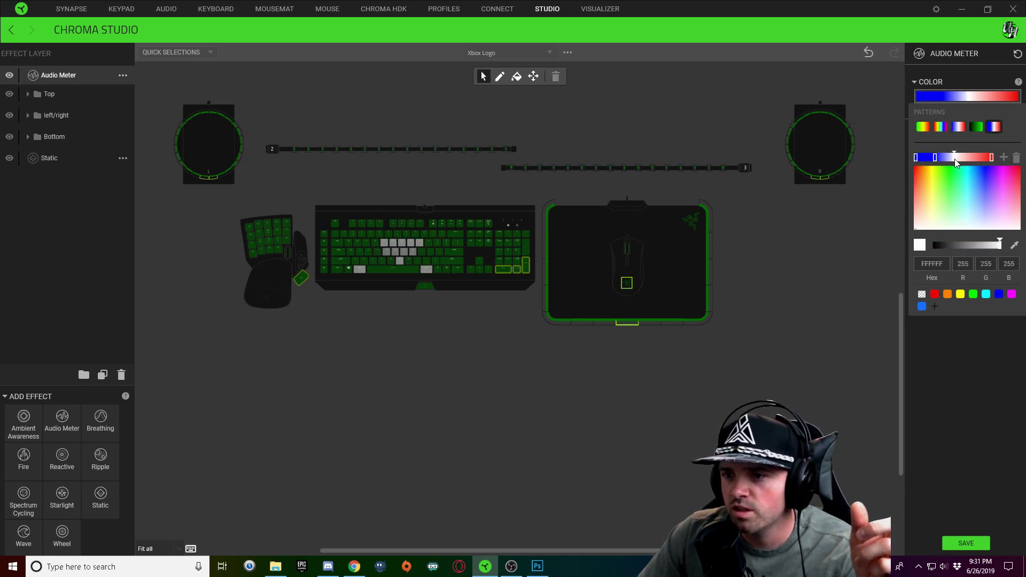
left_click(1003, 157)
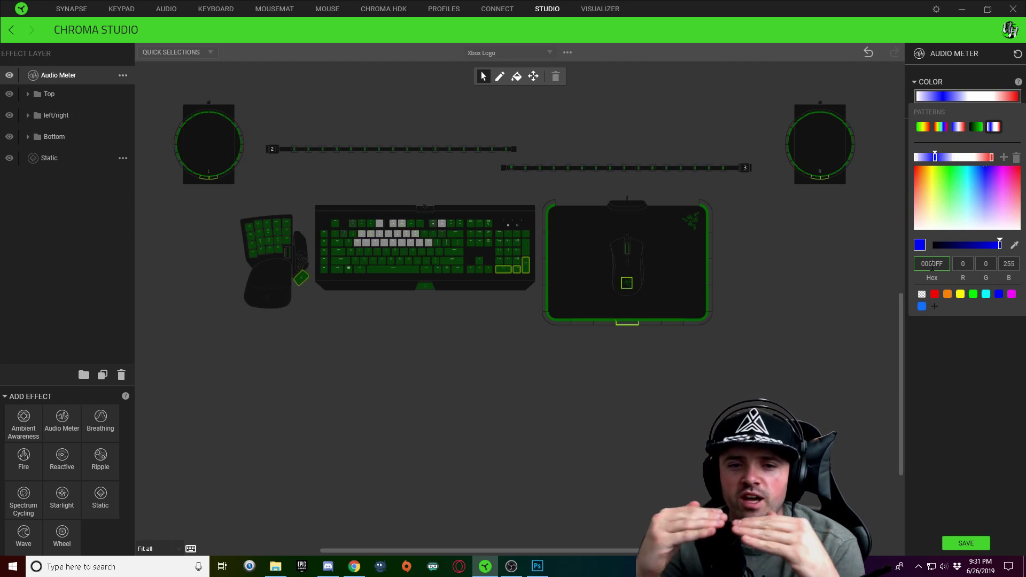
Set the remaining blue and red stops of the Audio Meter gradient to white, FFFFFF
left_click(918, 157)
left_click(935, 156)
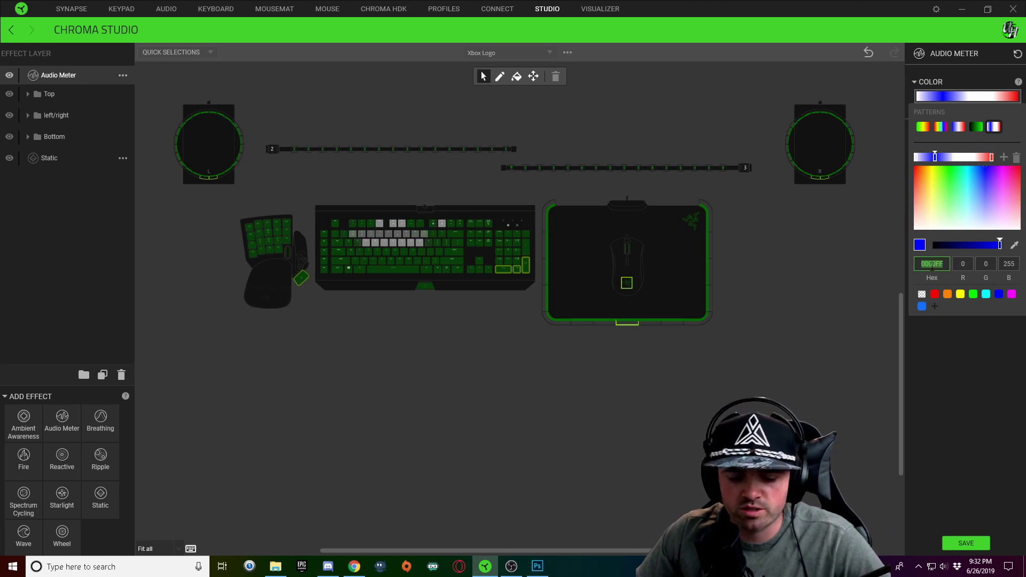
type("fff")
key("Return")
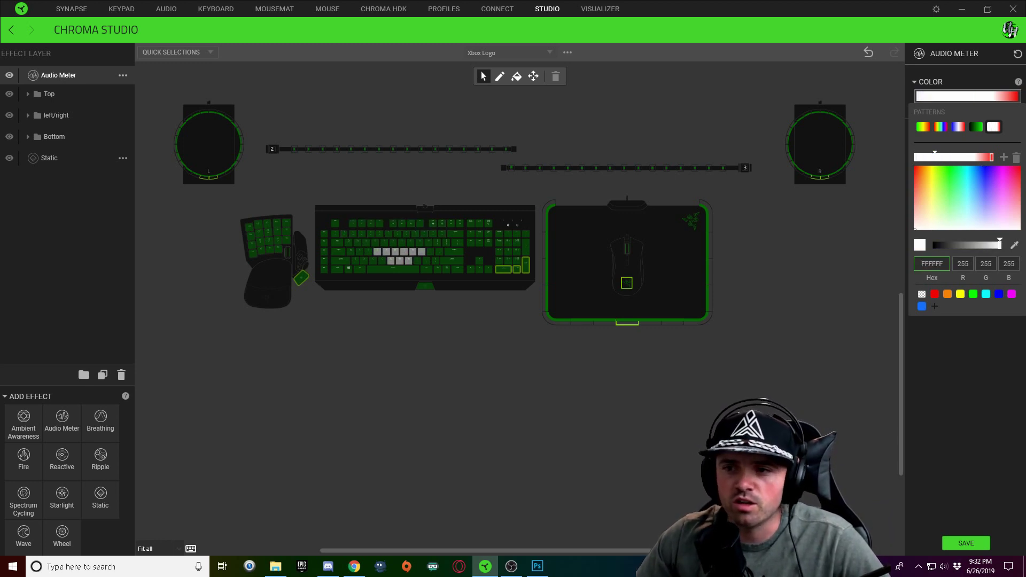
left_click(991, 158)
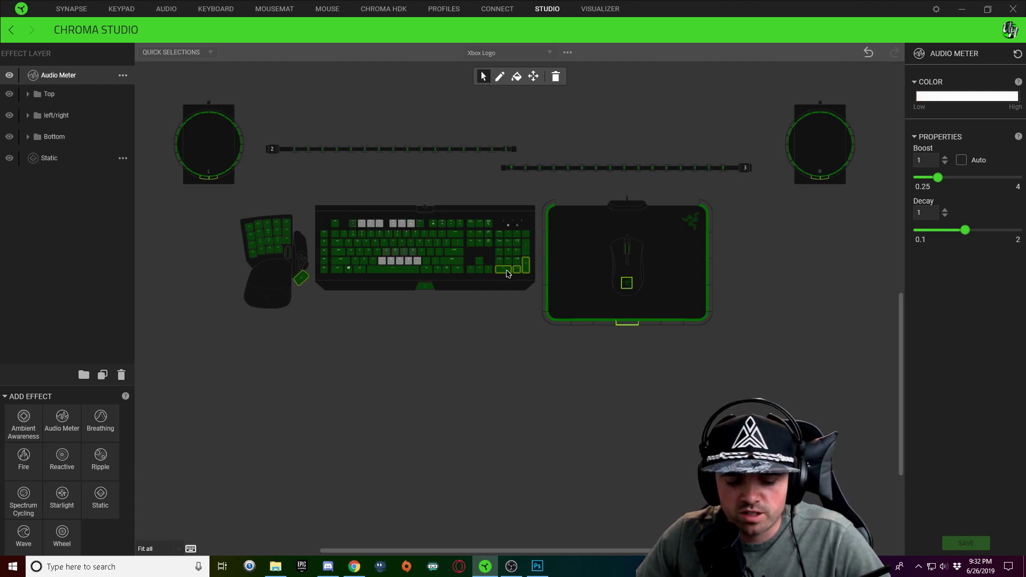
Select numpad keys 1 to 3 and the four mousemat lights flanking the bottom centre one in the Audio Meter layer
left_click(278, 181)
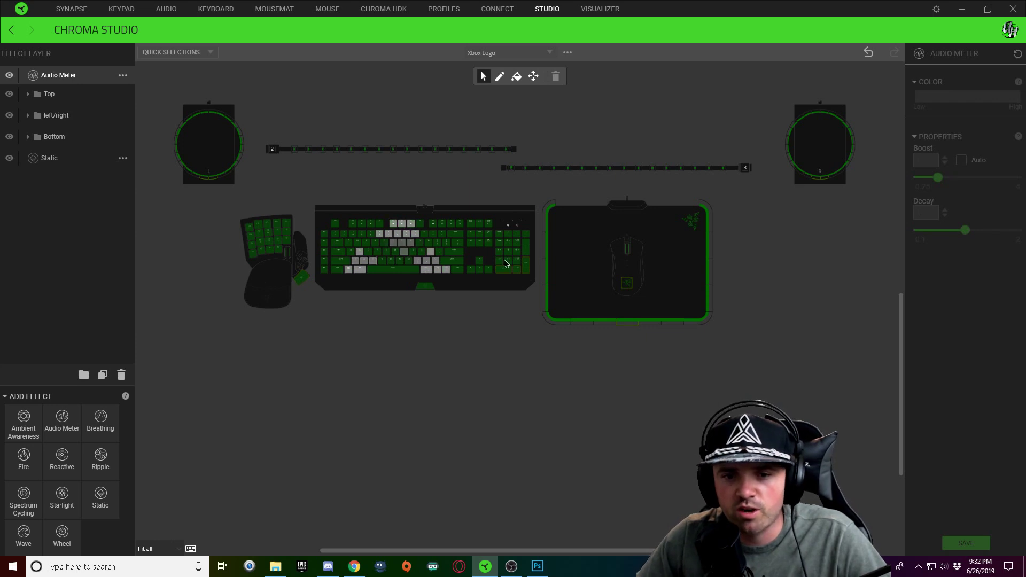
left_click_drag(500, 261, 517, 263)
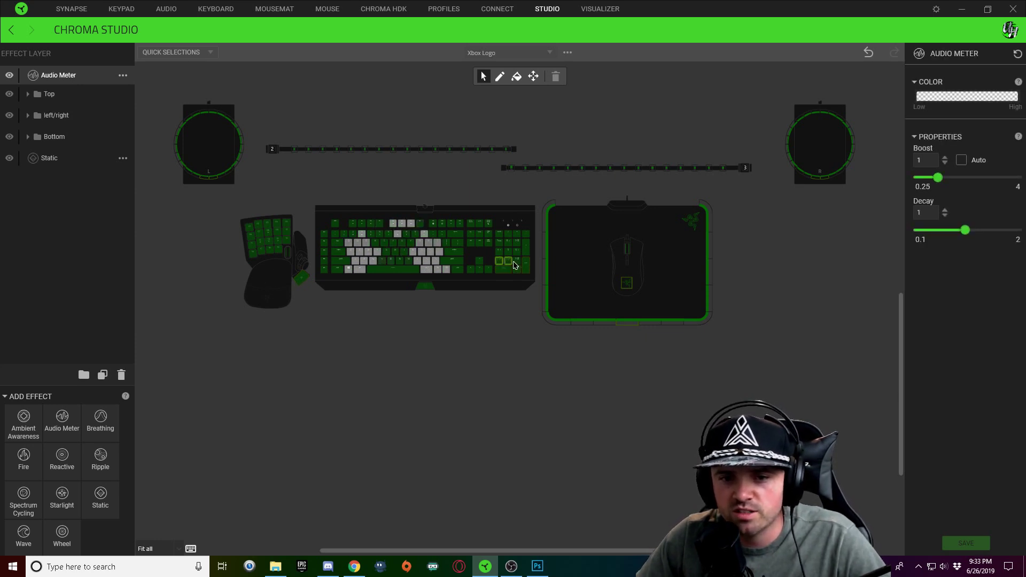
left_click(594, 323)
left_click(650, 323)
left_click(672, 324)
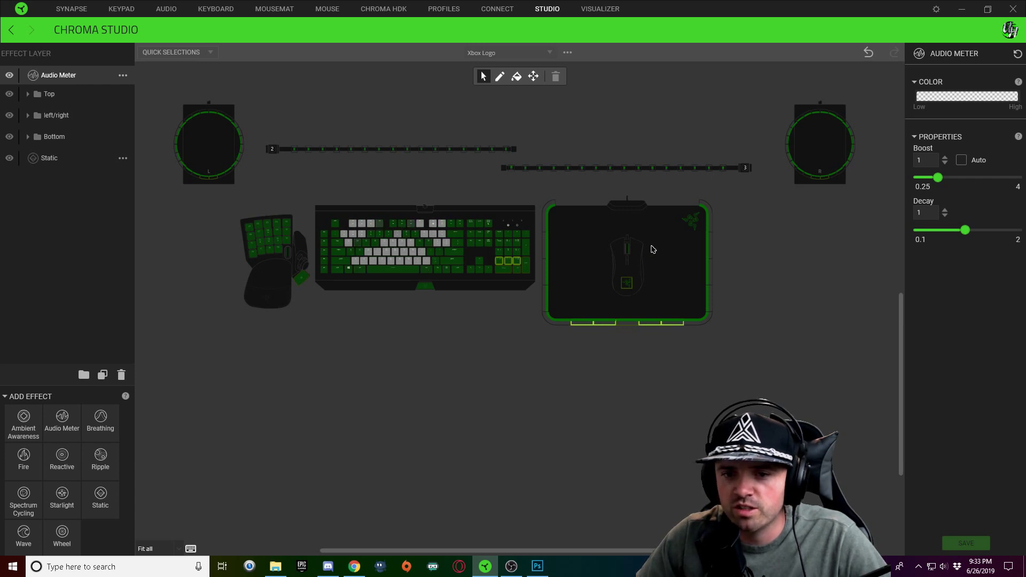
Give the selected lights a white Audio Meter gradient, make its low-end stop transparent and shift that stop slightly towards the high end
left_click(953, 100)
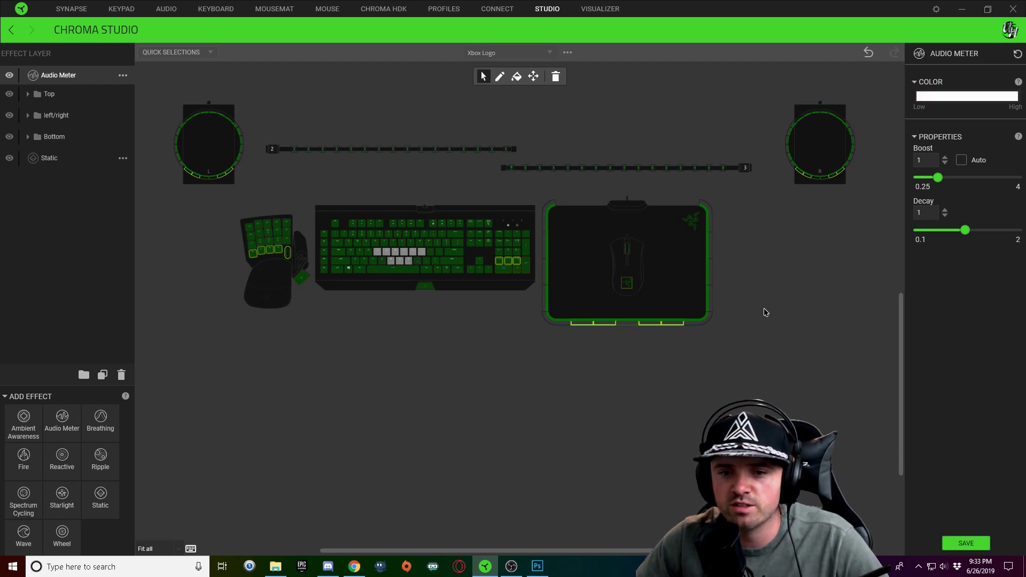
left_click(955, 100)
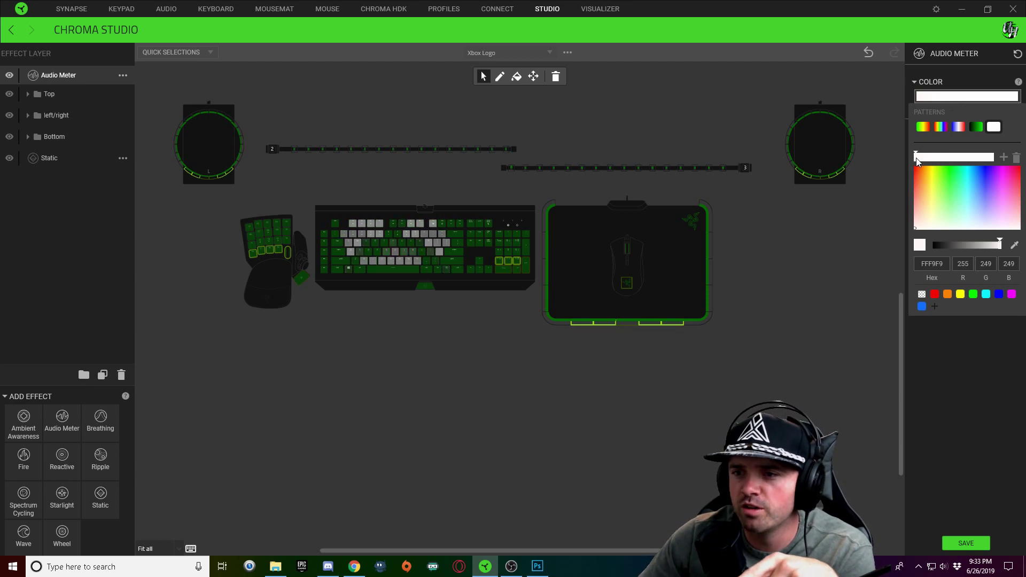
left_click(921, 295)
left_click_drag(917, 159, 936, 159)
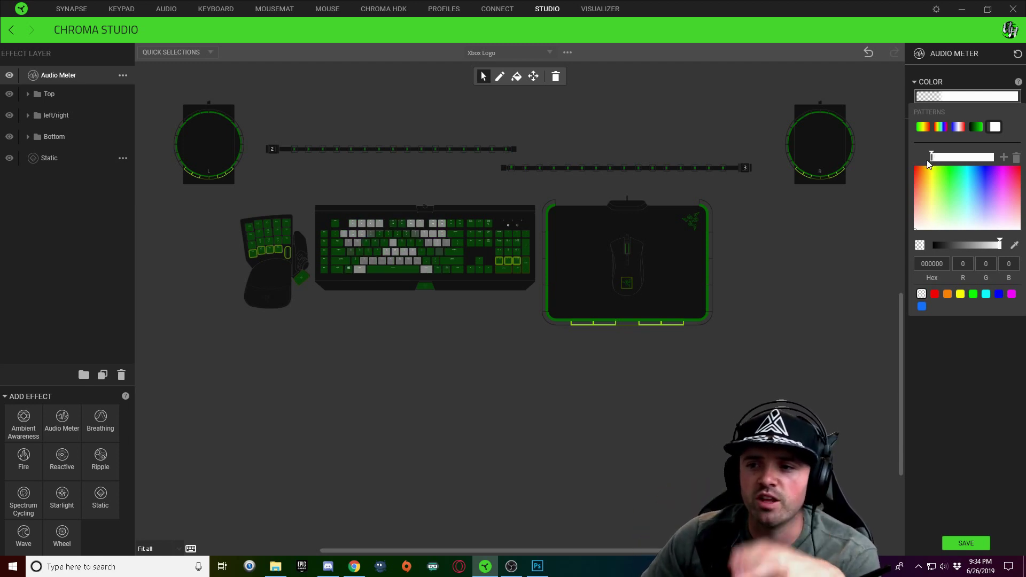
left_click(980, 415)
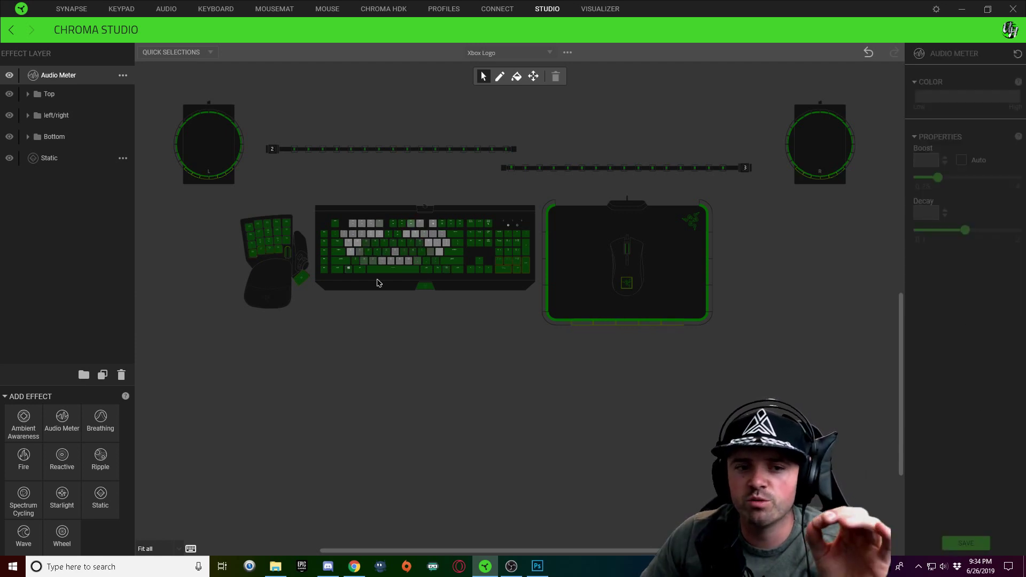
Enable automatic boost, set the decay to 0.2 for the second-lowest Audio Meter light group and save the effect
left_click(262, 253)
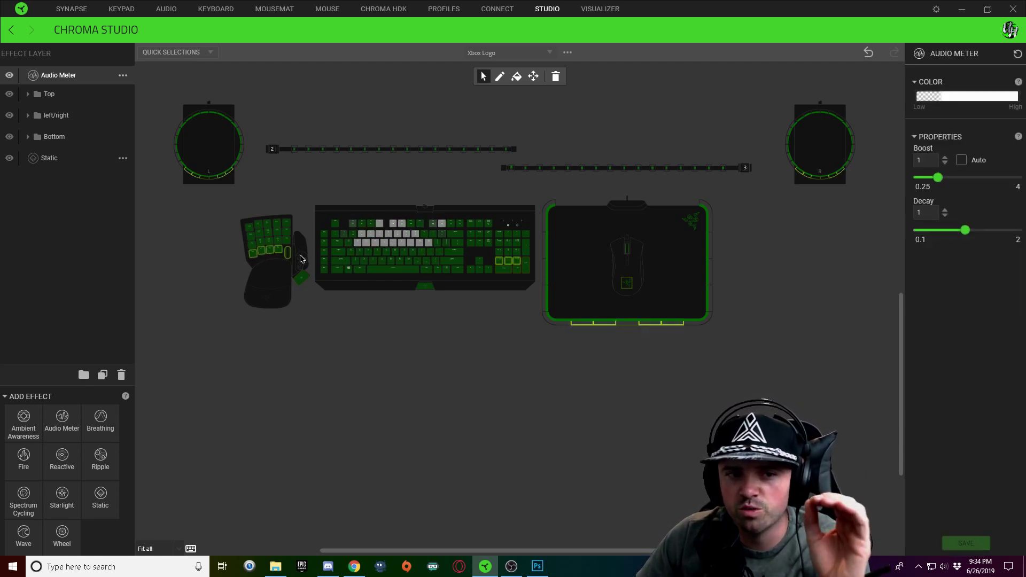
left_click(961, 161)
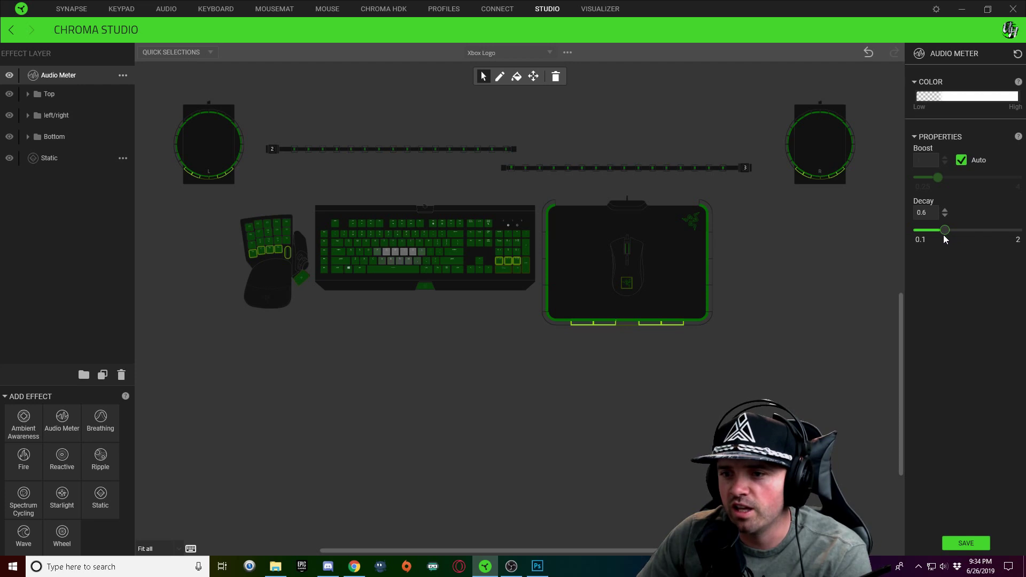
left_click_drag(928, 237, 922, 238)
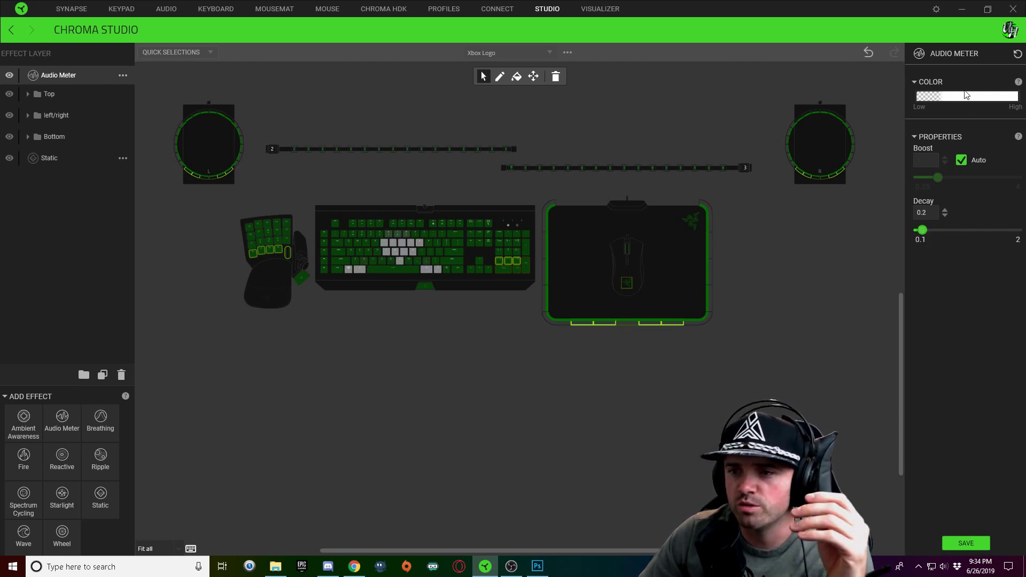
left_click(978, 546)
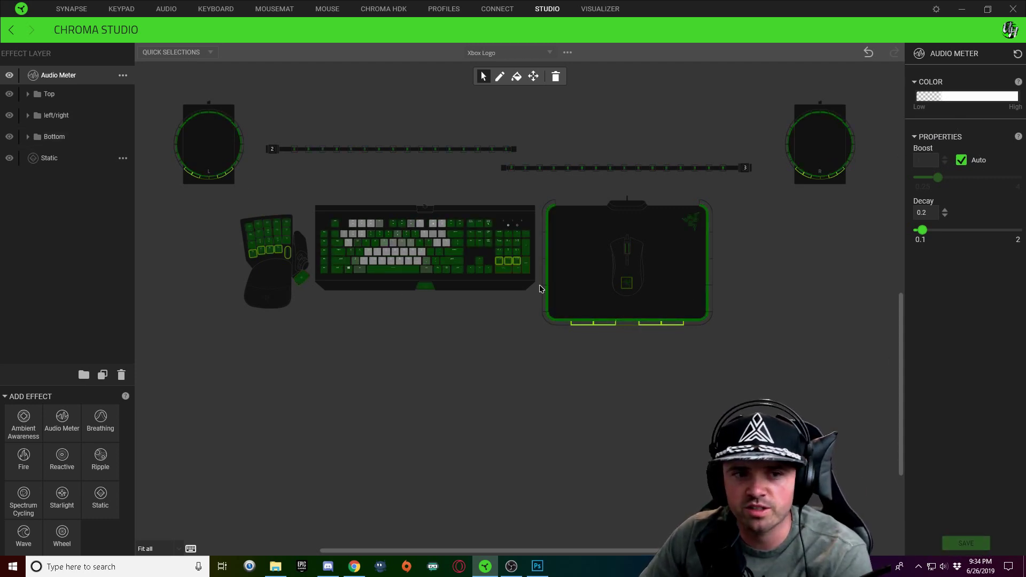
Enable automatic boost, set the decay to 0.2 for the lowest Audio Meter light group and save the effect
left_click(629, 324)
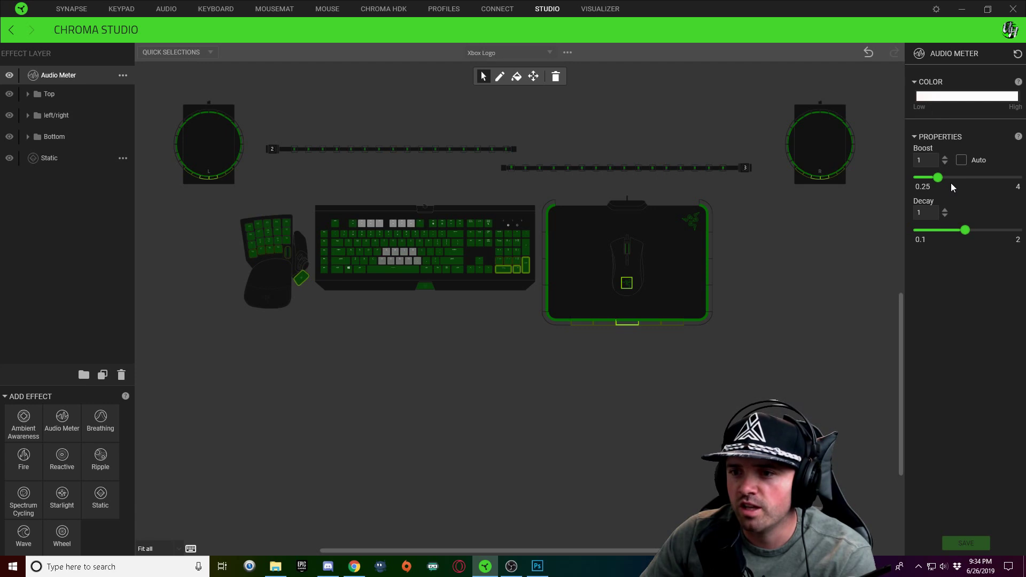
left_click(962, 159)
left_click_drag(942, 238, 926, 238)
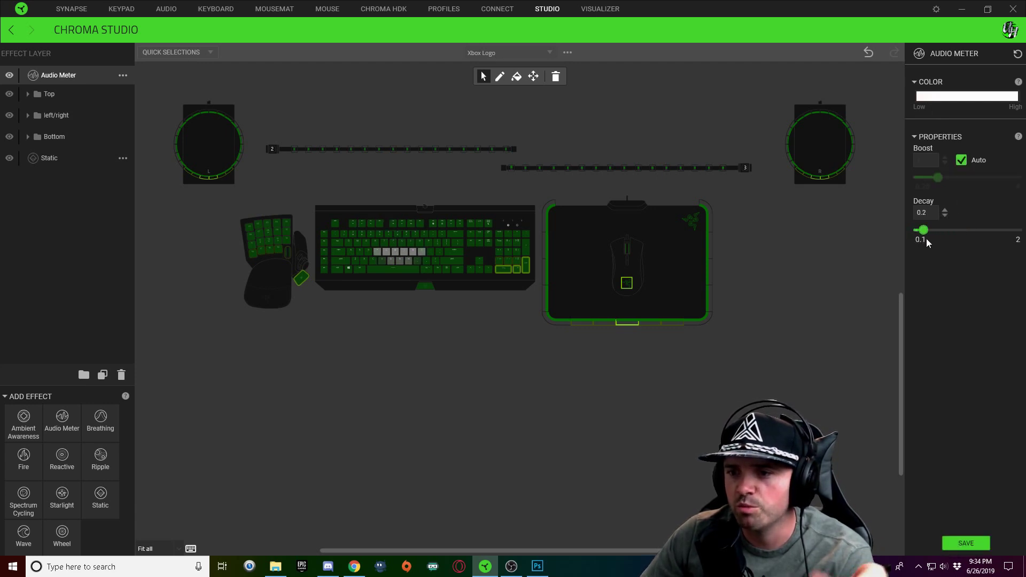
left_click(980, 544)
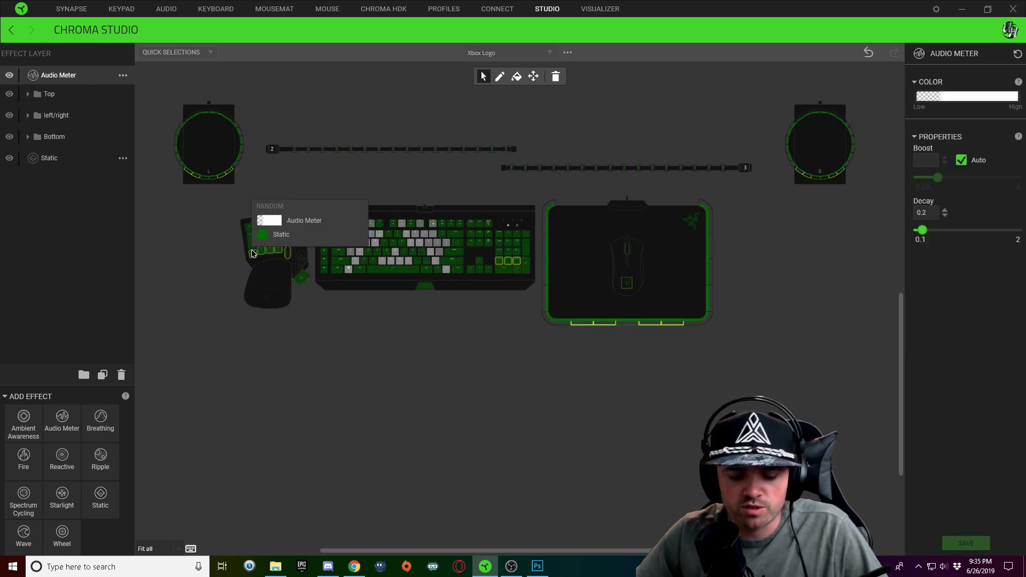
Clear the selection and select the four keypad keys in the row above the bottom row
left_click(406, 390)
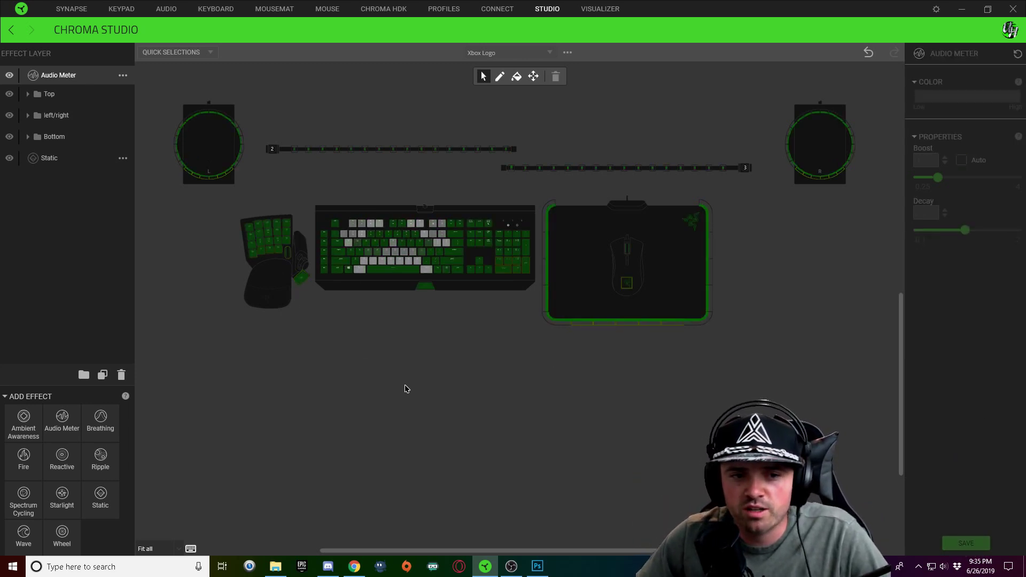
left_click(253, 244)
left_click(261, 243)
left_click(268, 243)
left_click(278, 241)
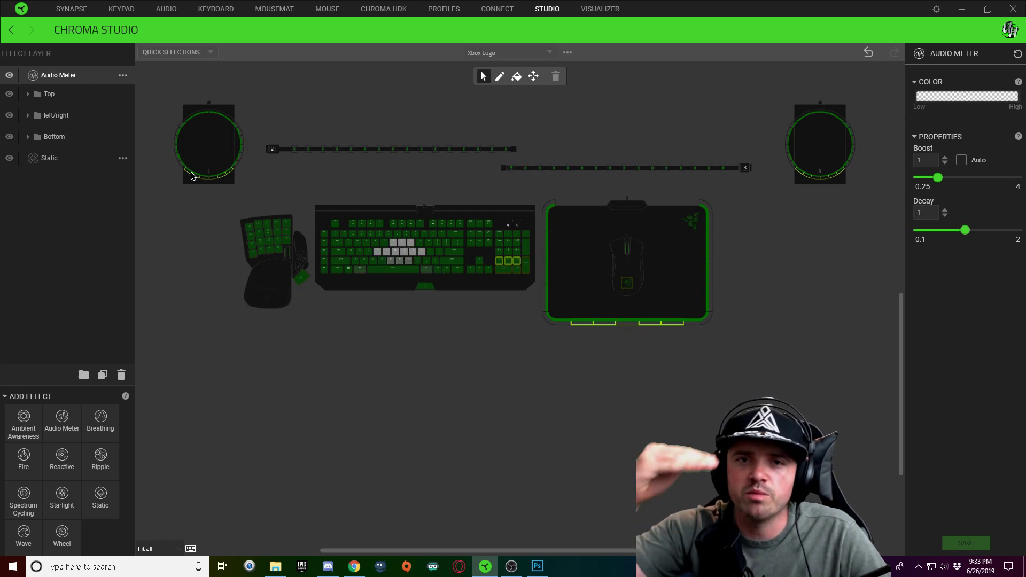
Add the keypad's bottom-row keys and its scroll wheel to the second-lowest Audio Meter light selection
left_click(271, 252)
left_click(262, 253)
left_click(253, 255)
left_click(289, 254)
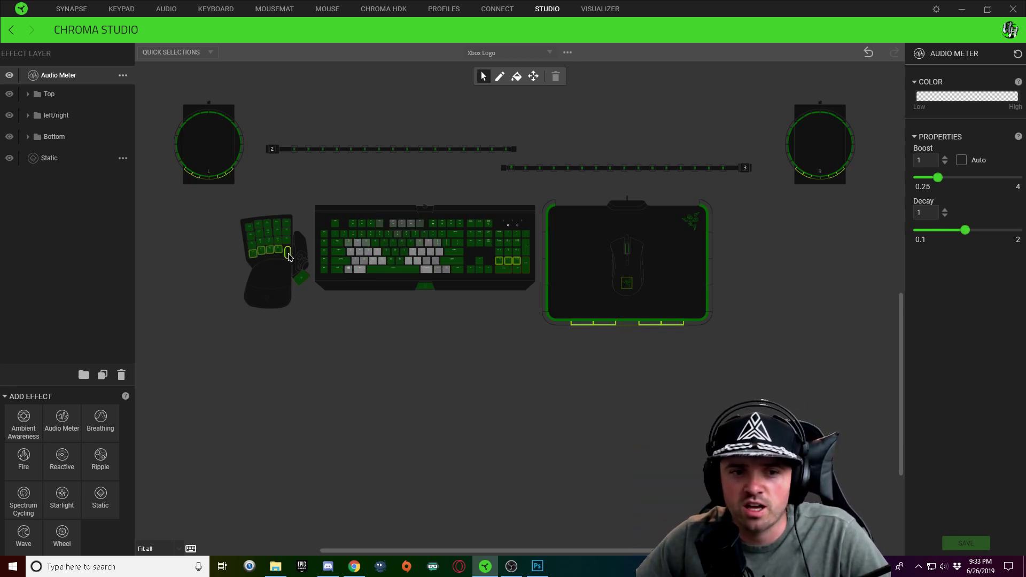
mouse_move(287, 252)
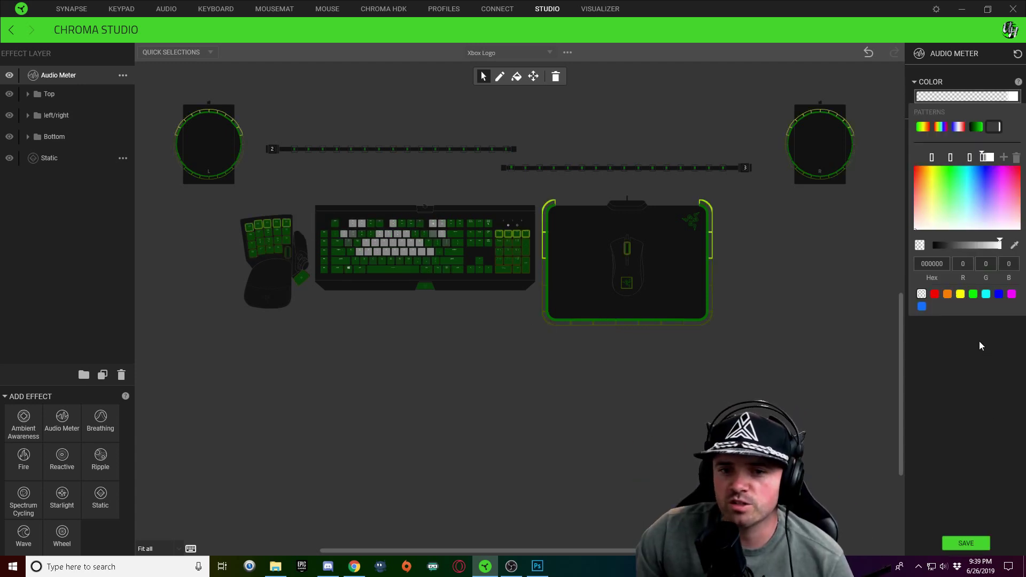
Save the top-row lights' Audio Meter gradient, transparent up to a white high end
left_click(970, 544)
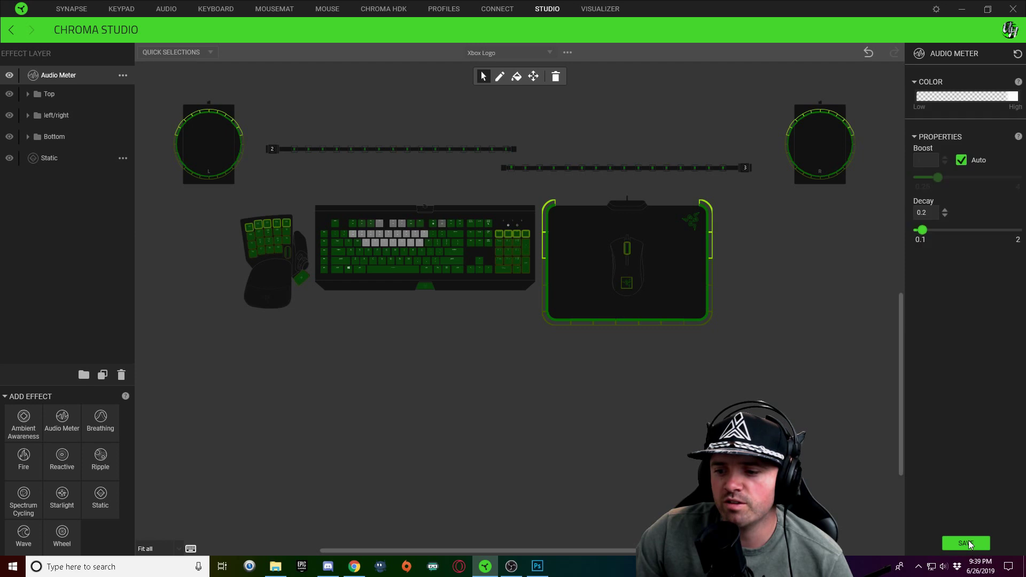